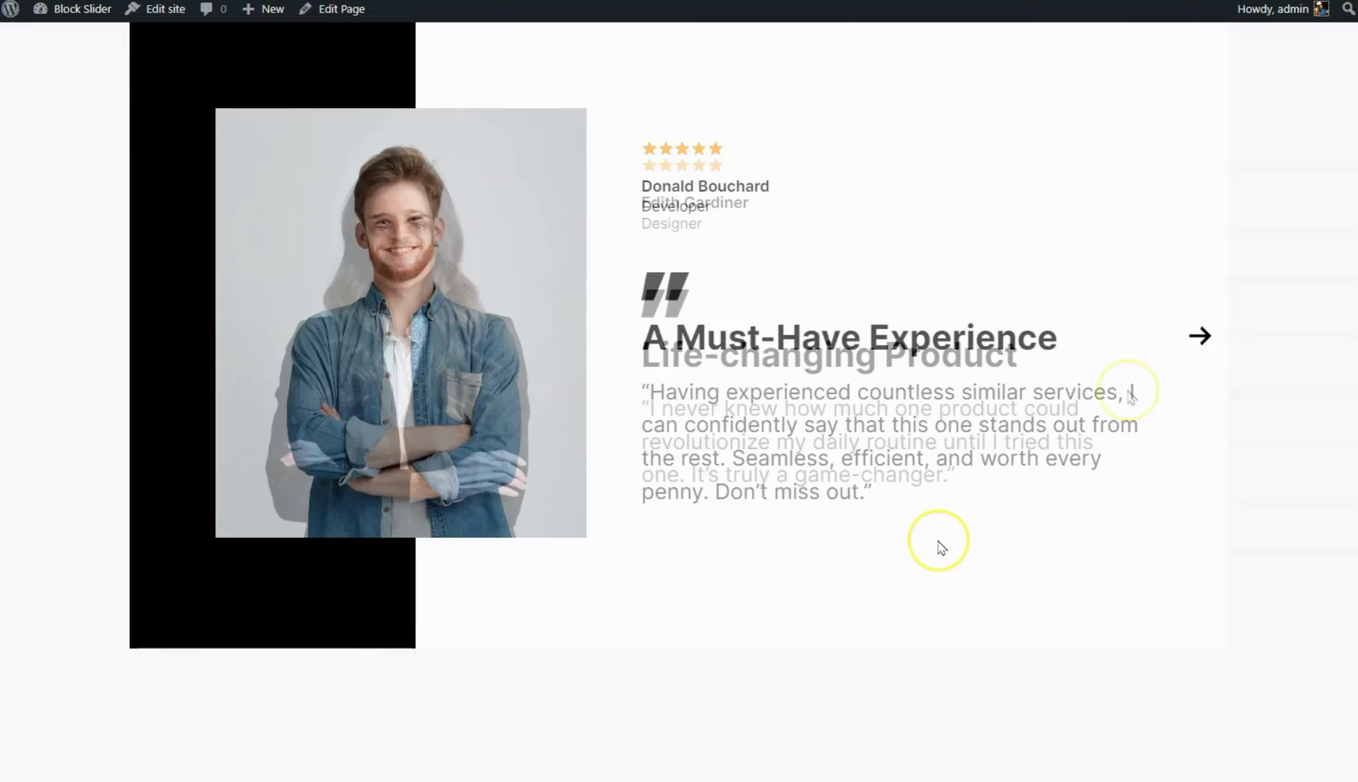
Advance the front-end testimonial slider twice to view the next testimonials
click(1199, 336)
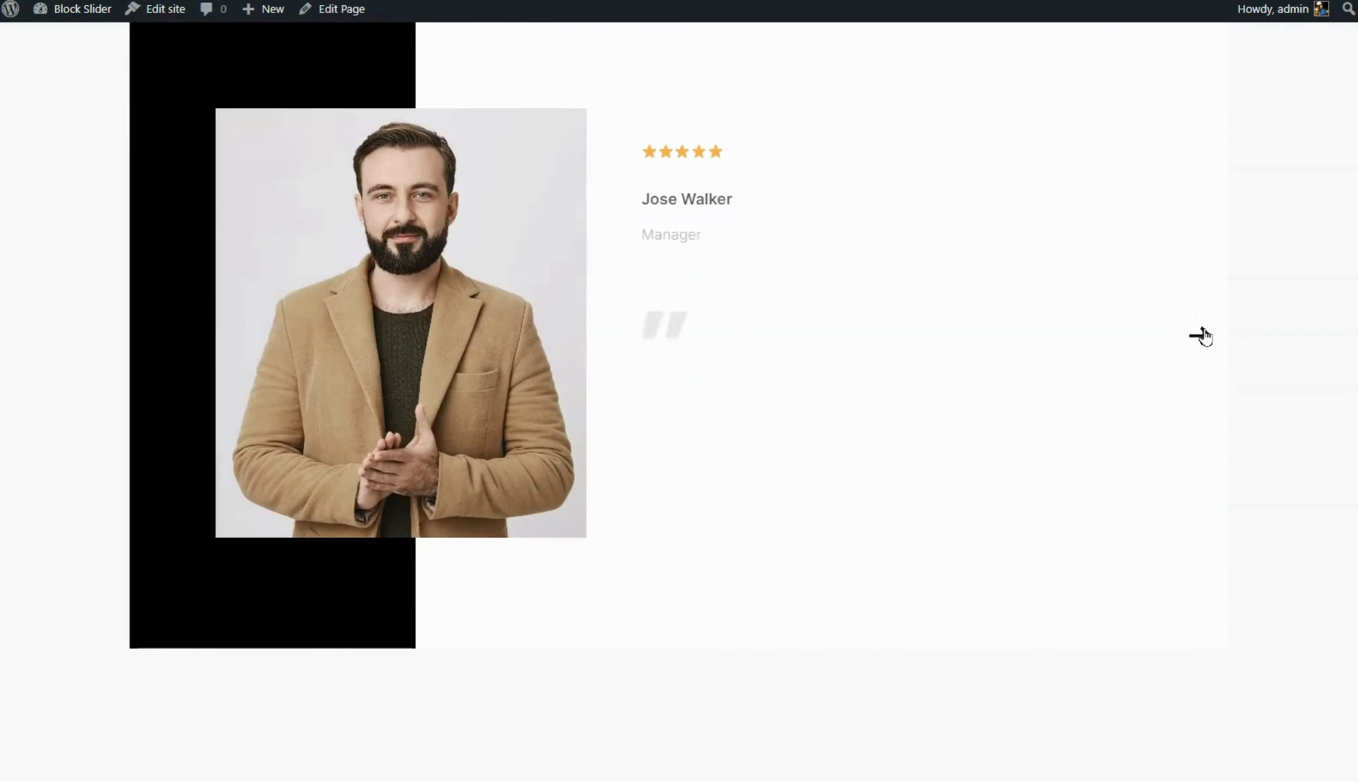
click(1200, 335)
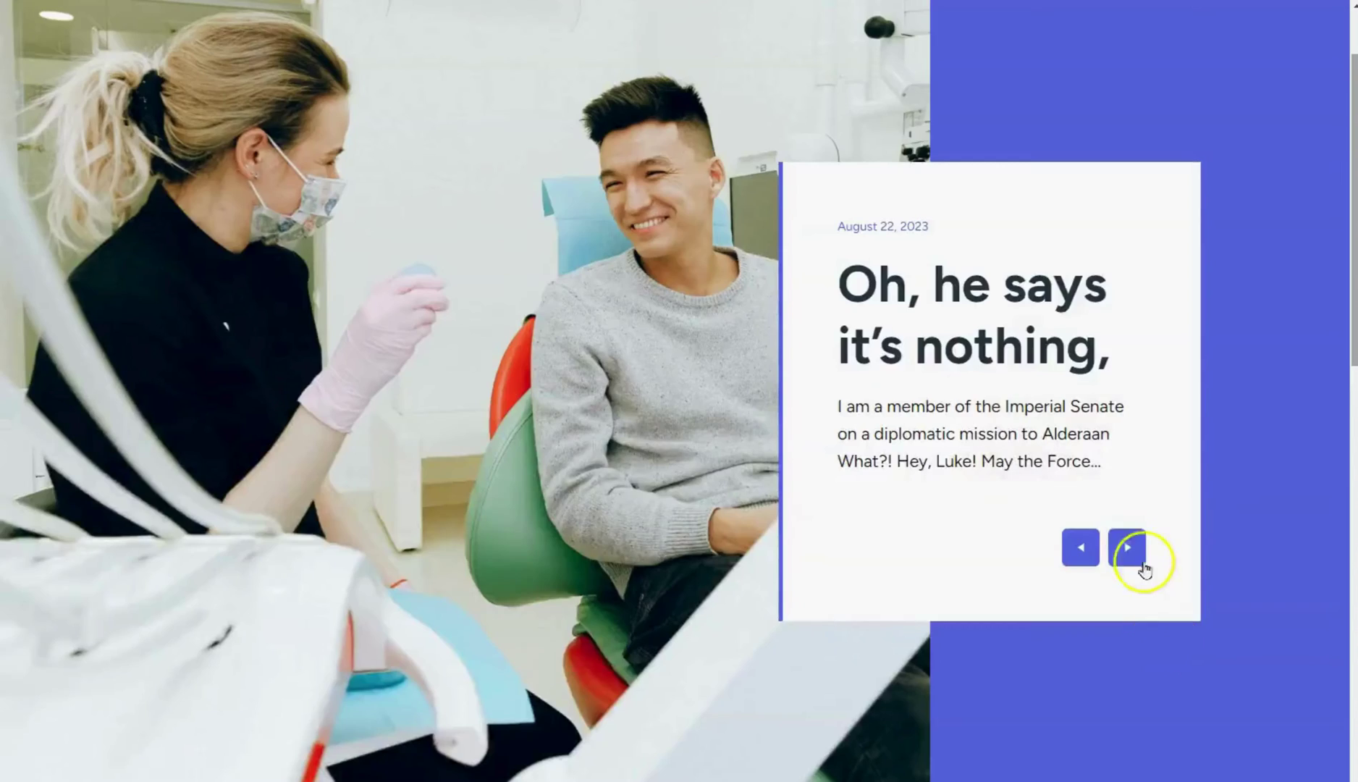
Advance the full-screen demo slider twice, then view the cliff, boats and pool thumbnail images
click(1137, 554)
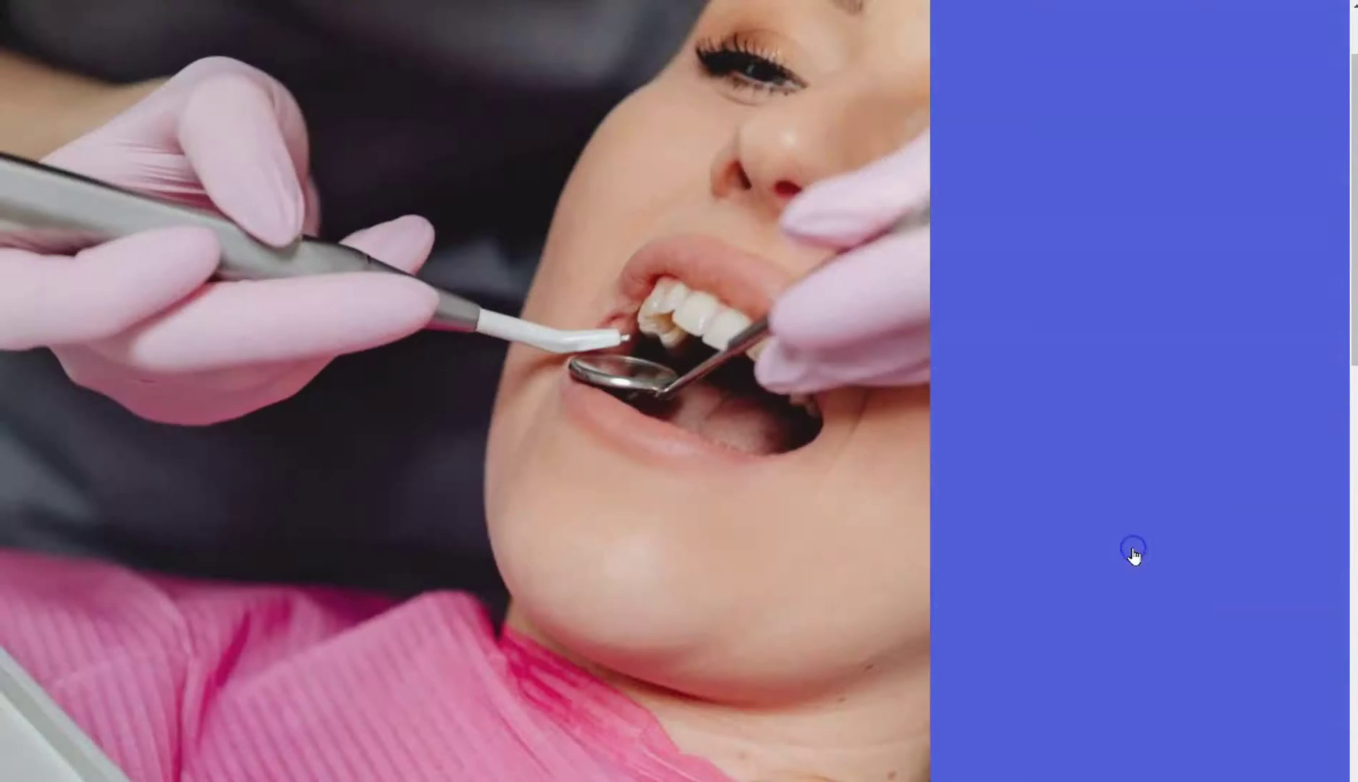
click(1135, 555)
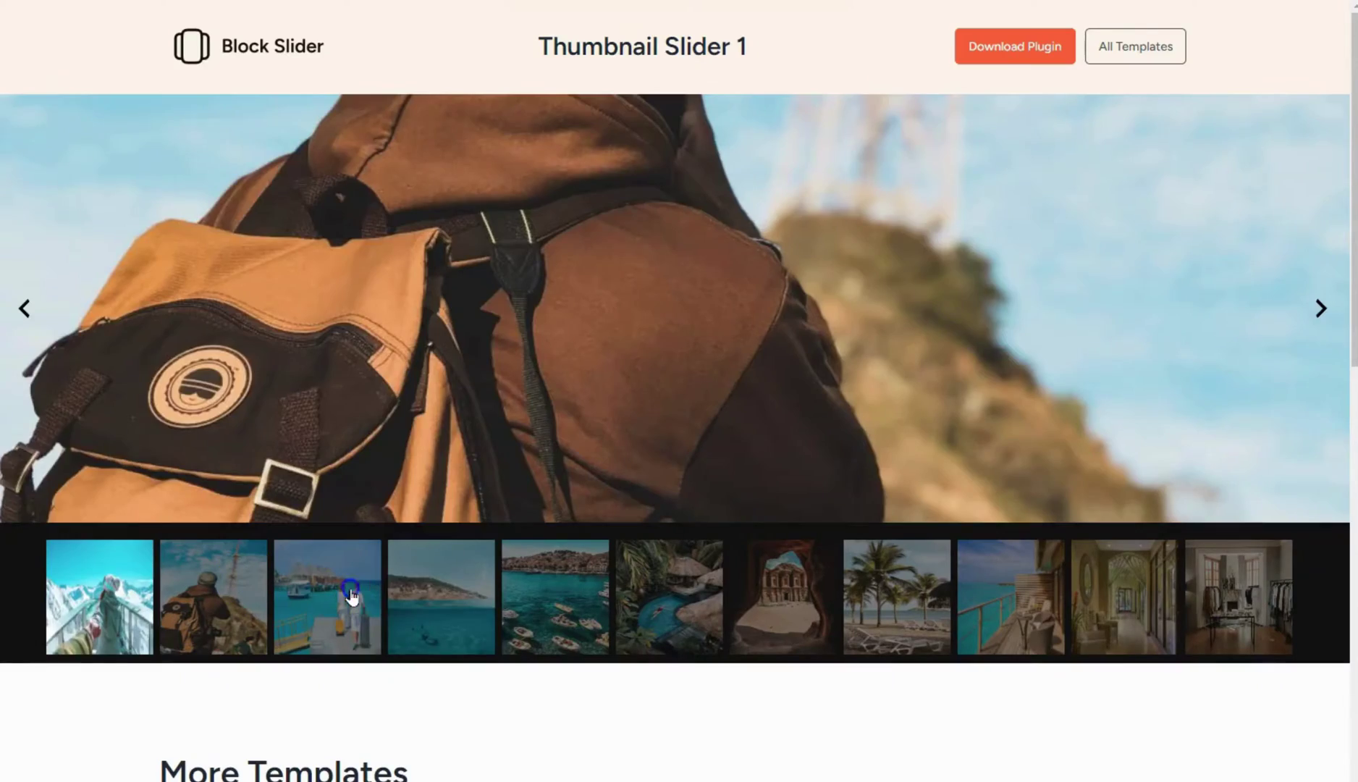
click(454, 608)
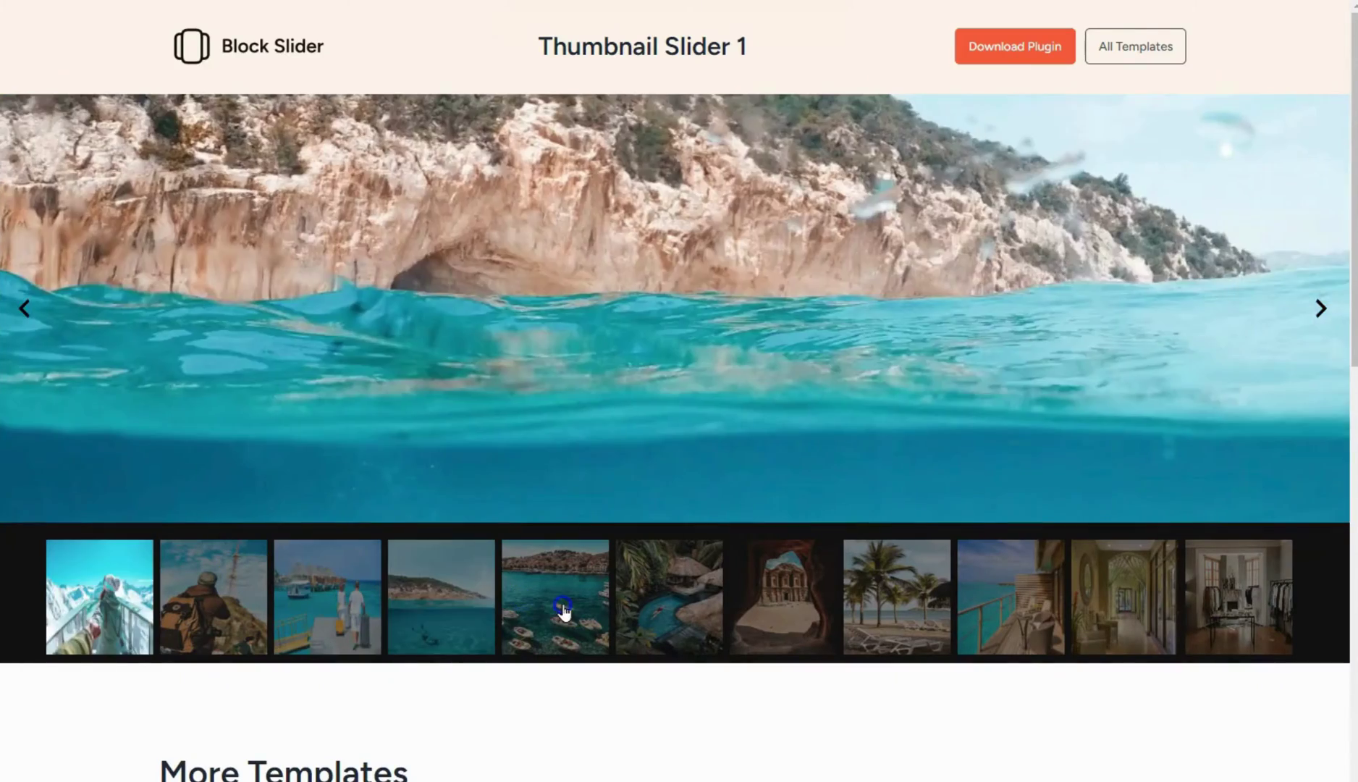
click(562, 605)
click(620, 613)
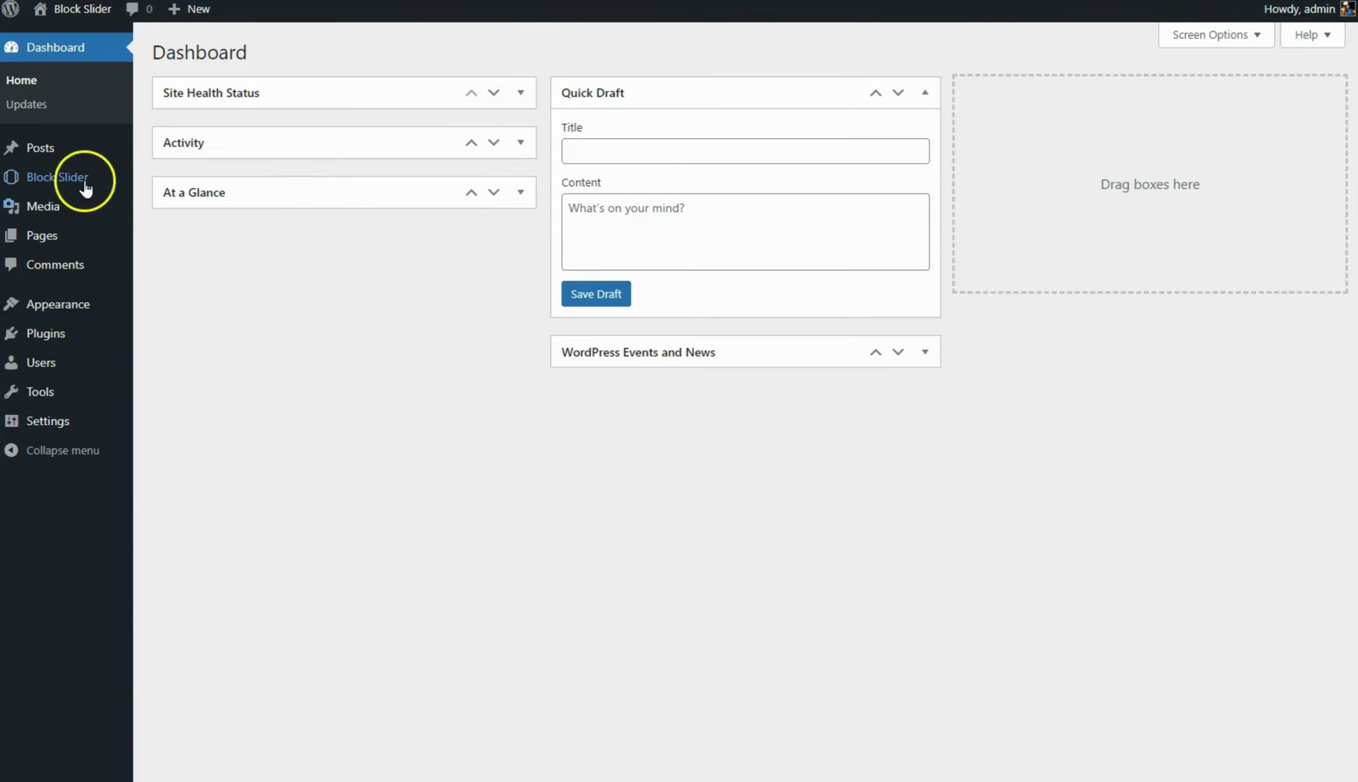
Create a new Block Slider slider starting From Scratch
mouse_move(85, 183)
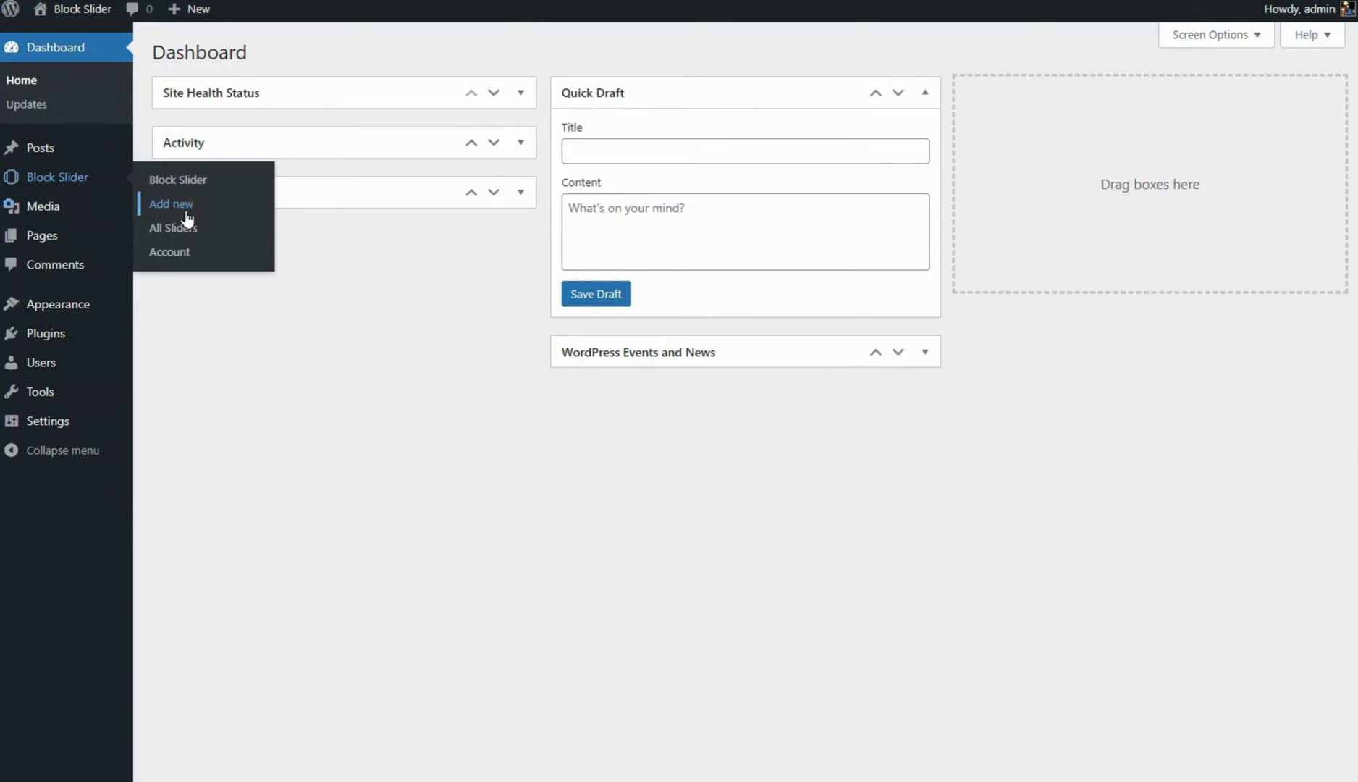
click(185, 206)
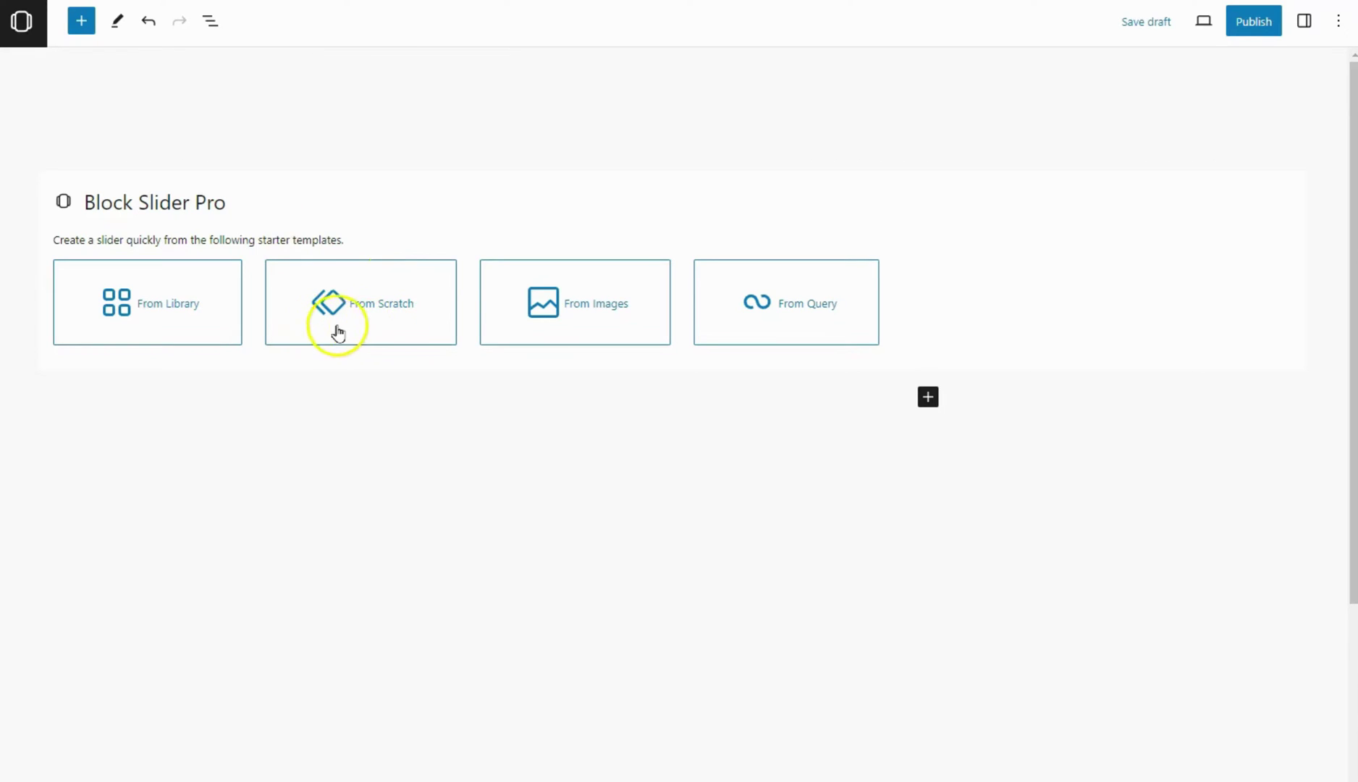
click(360, 329)
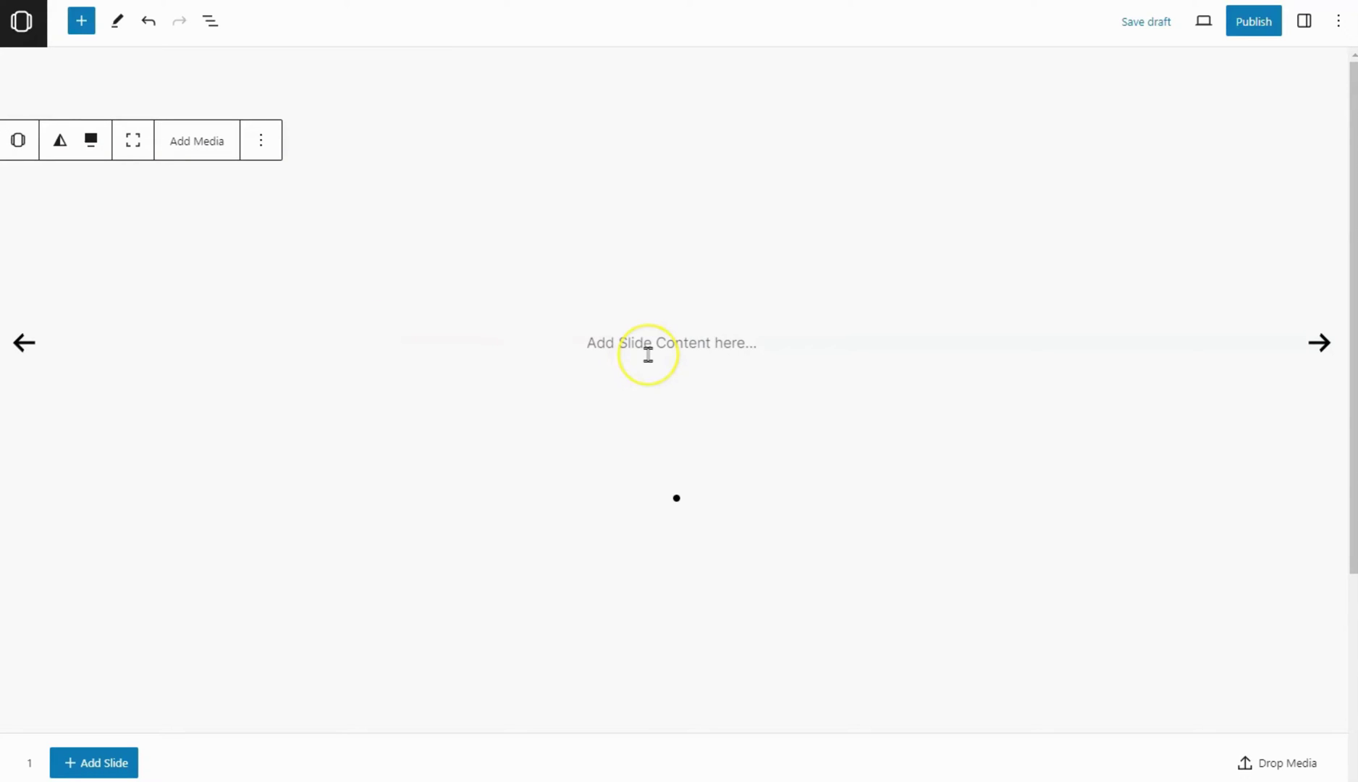
Inspect the slider's Slide and Paragraph blocks in List View, then close it
click(217, 24)
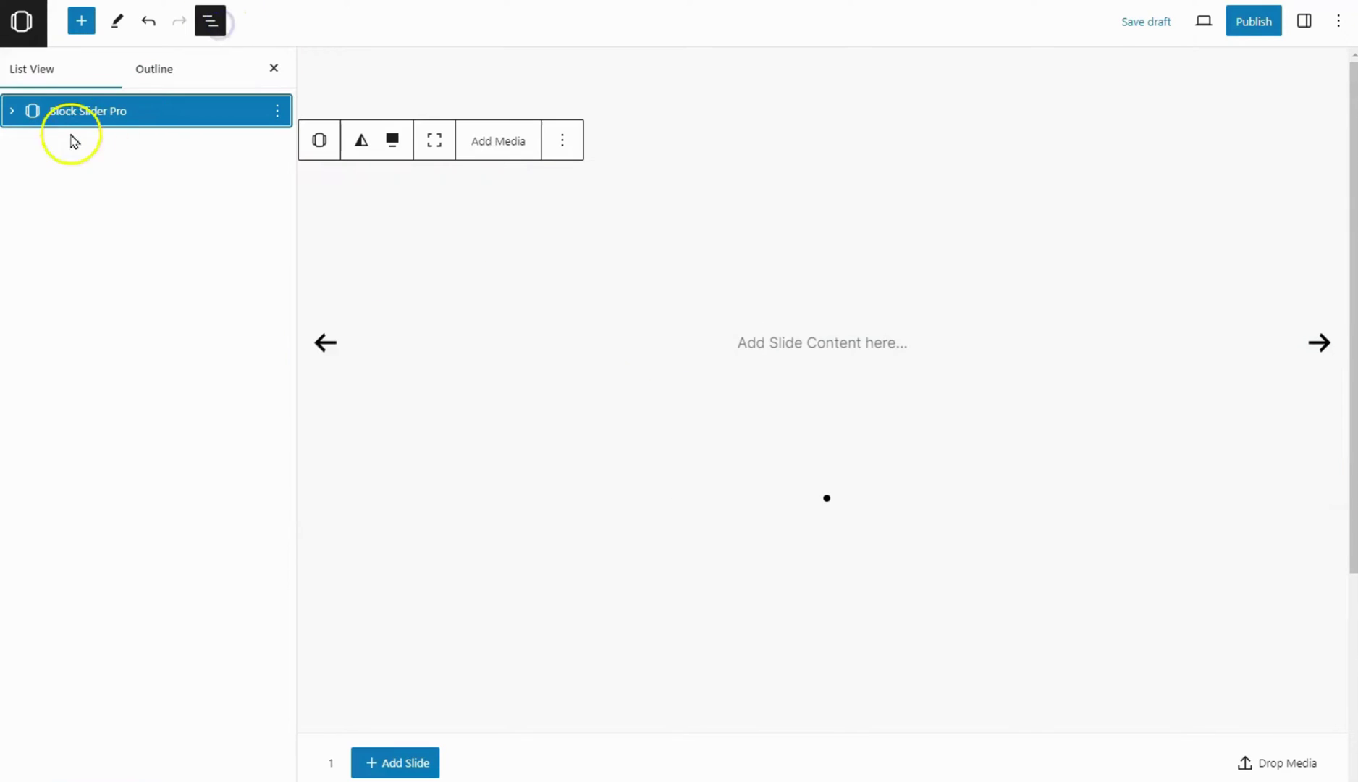
click(12, 111)
click(42, 145)
click(33, 143)
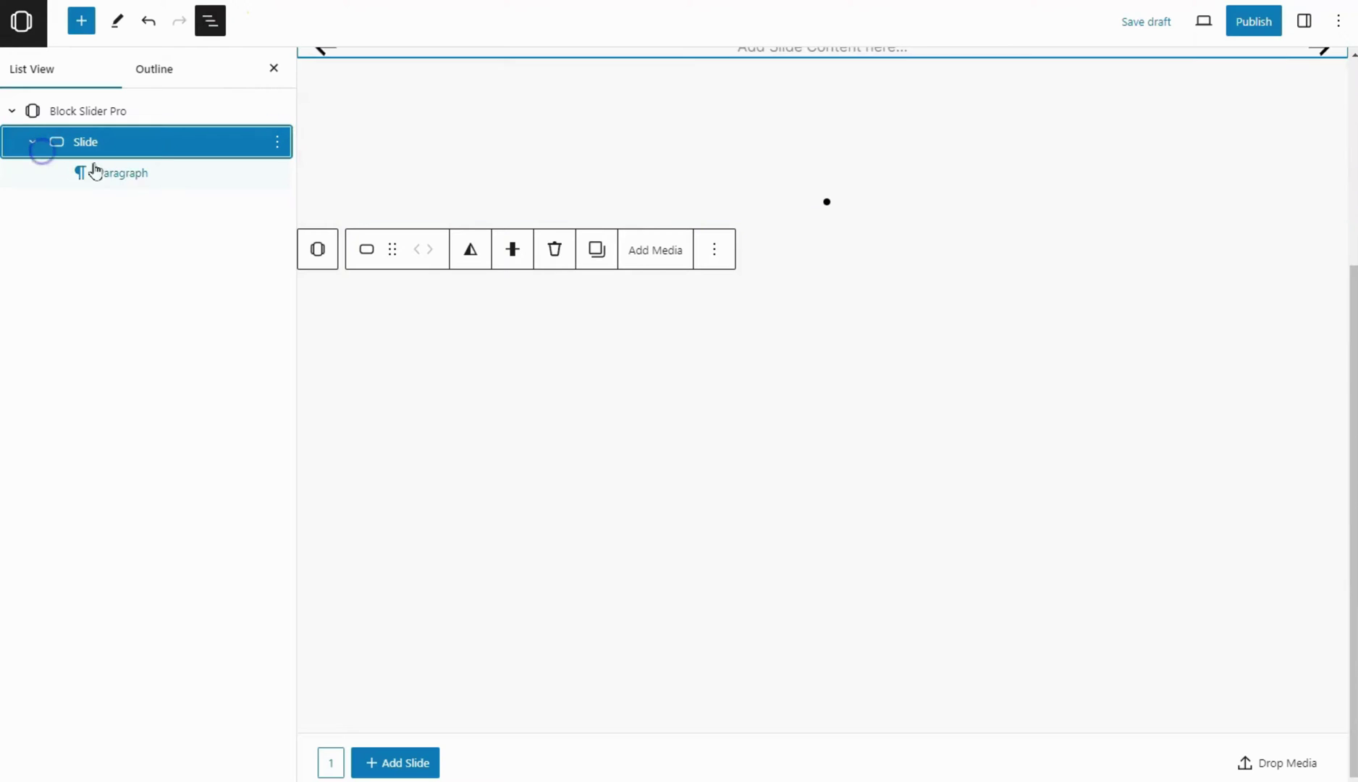
click(210, 21)
scroll(681, 293, up, 4)
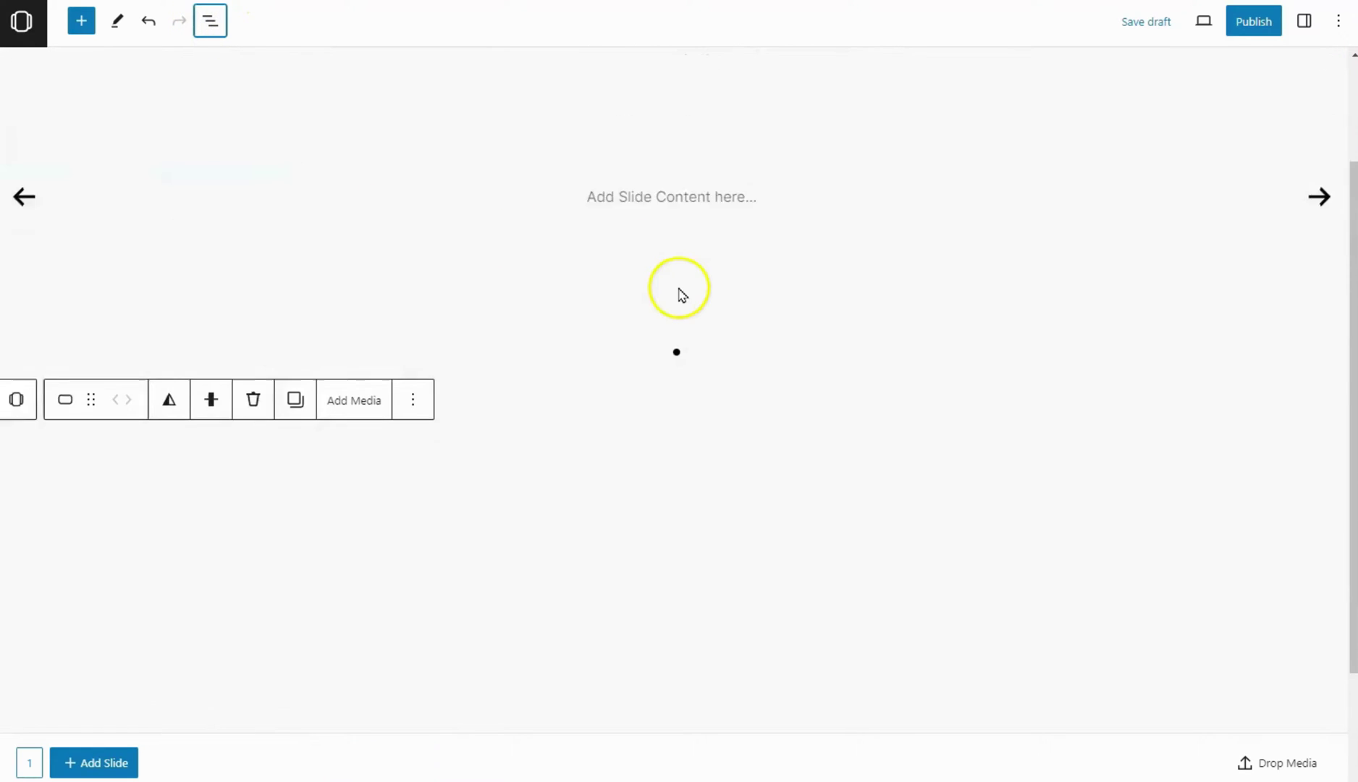
Replace the slide's placeholder paragraph with a 50 / 50 Columns block and search 'cover' in the first column
click(653, 339)
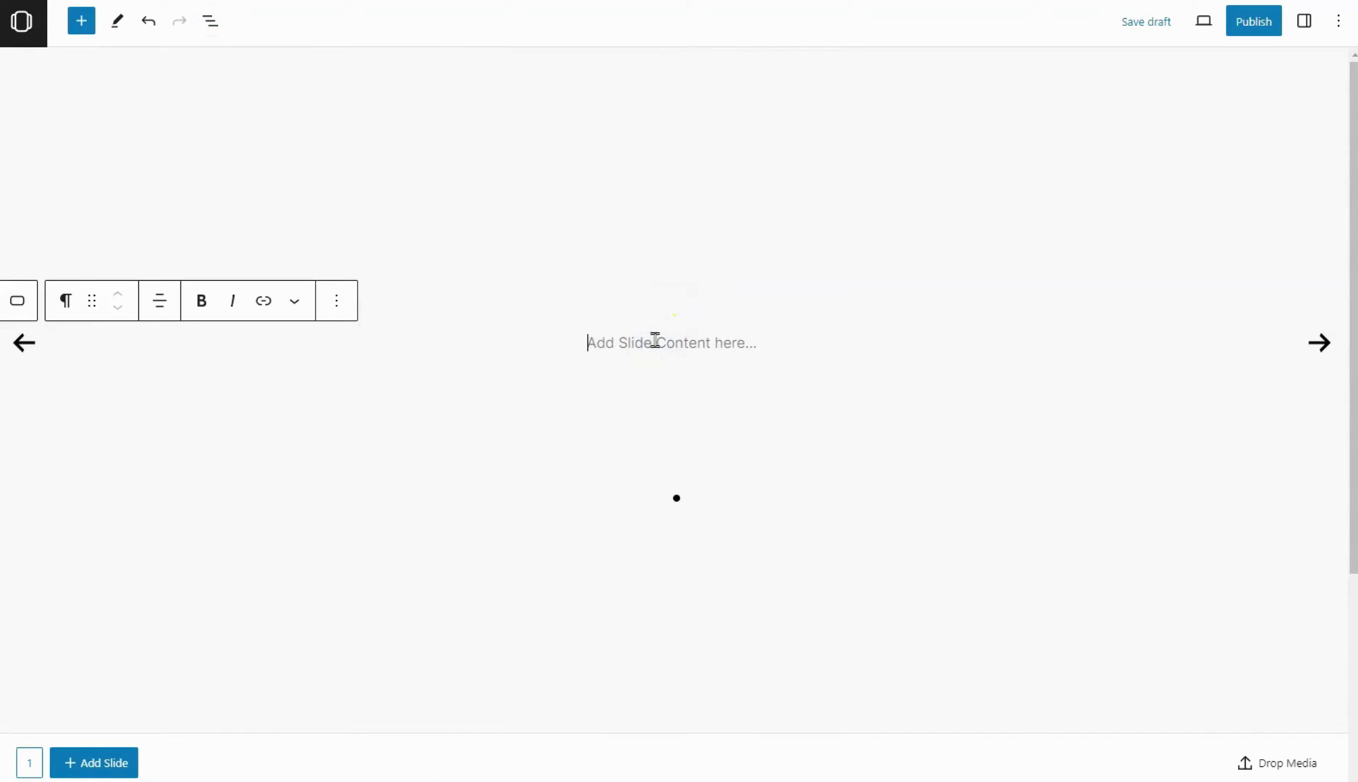
text(/columns)
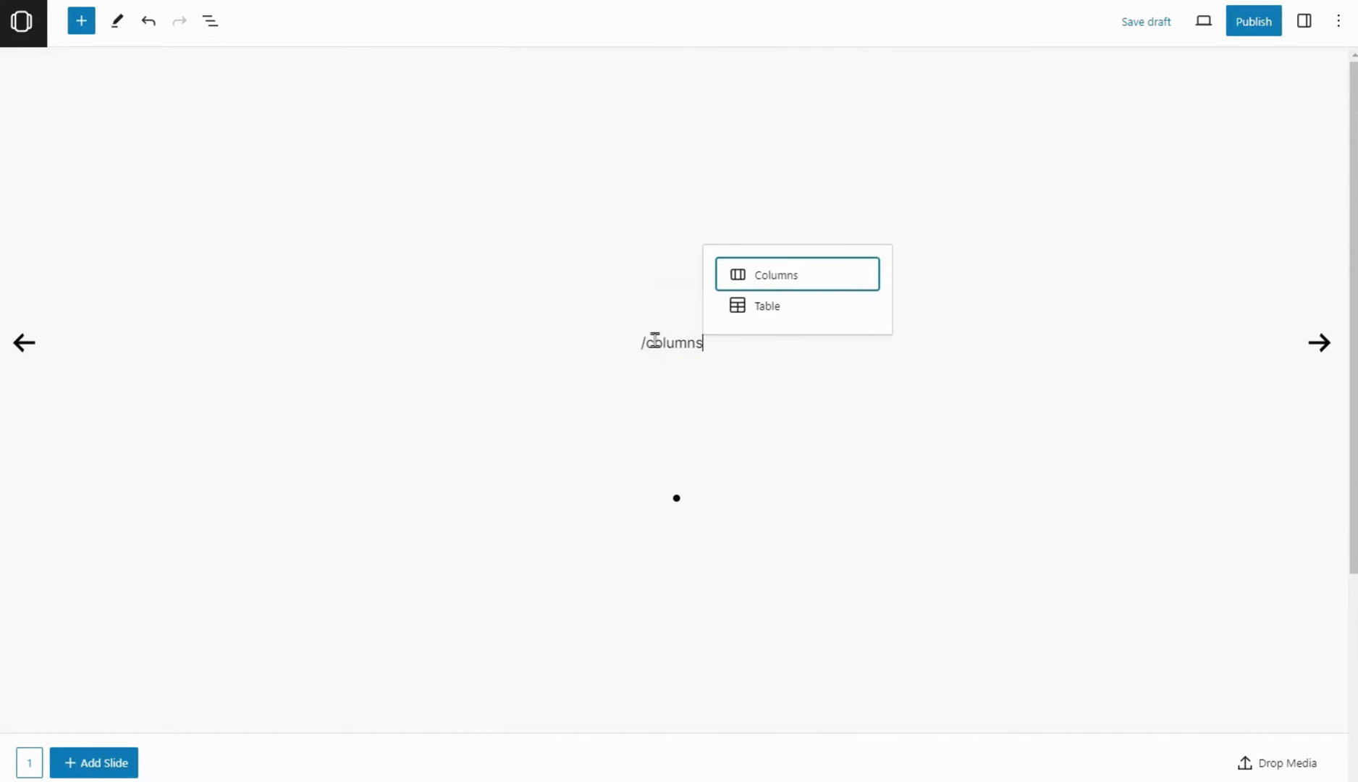
key(Return)
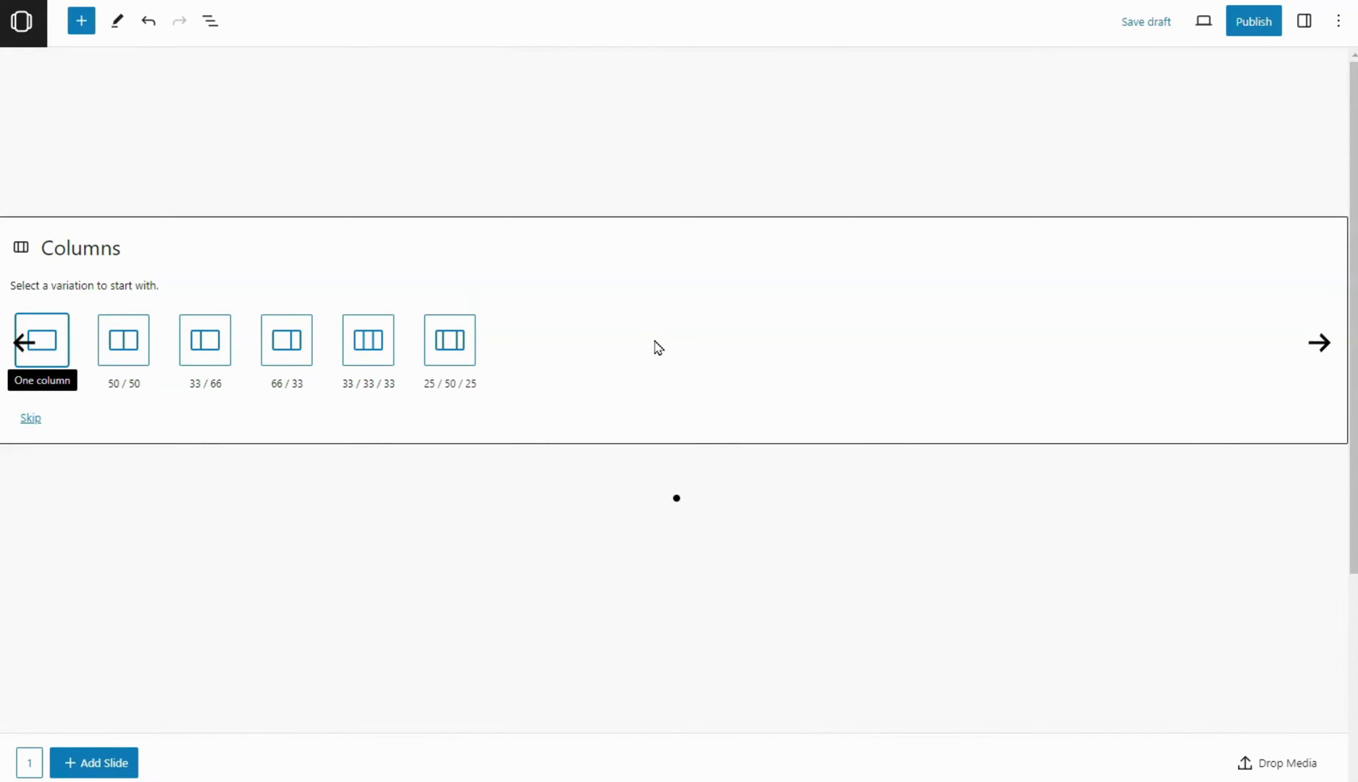
click(585, 364)
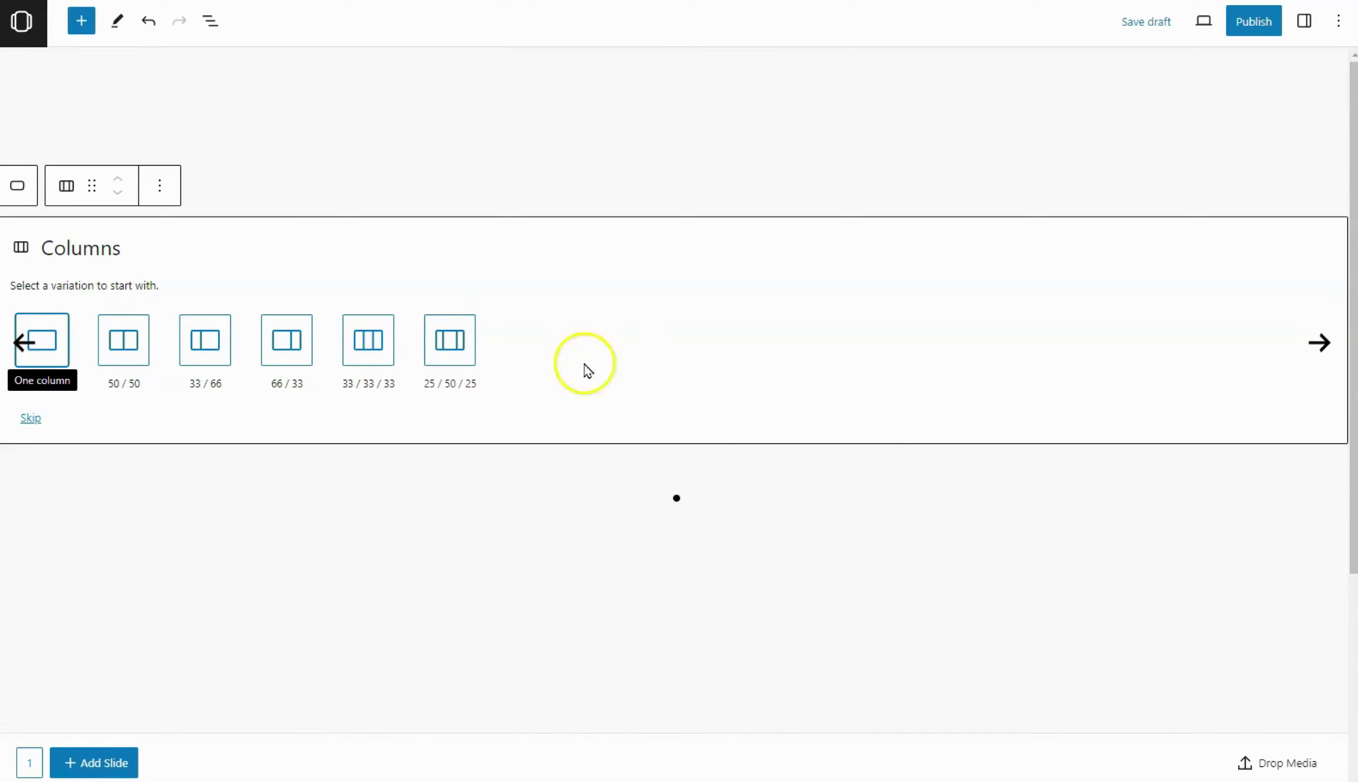
click(134, 350)
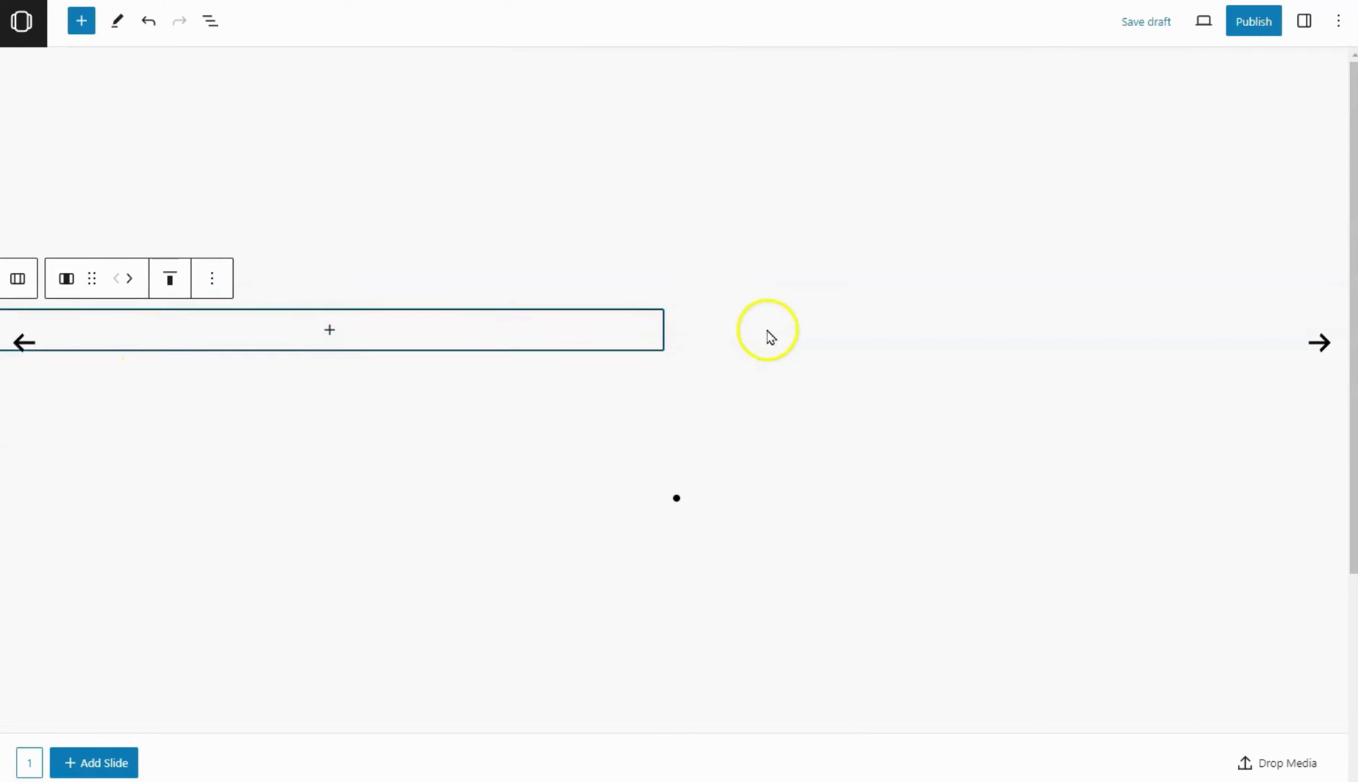
click(500, 346)
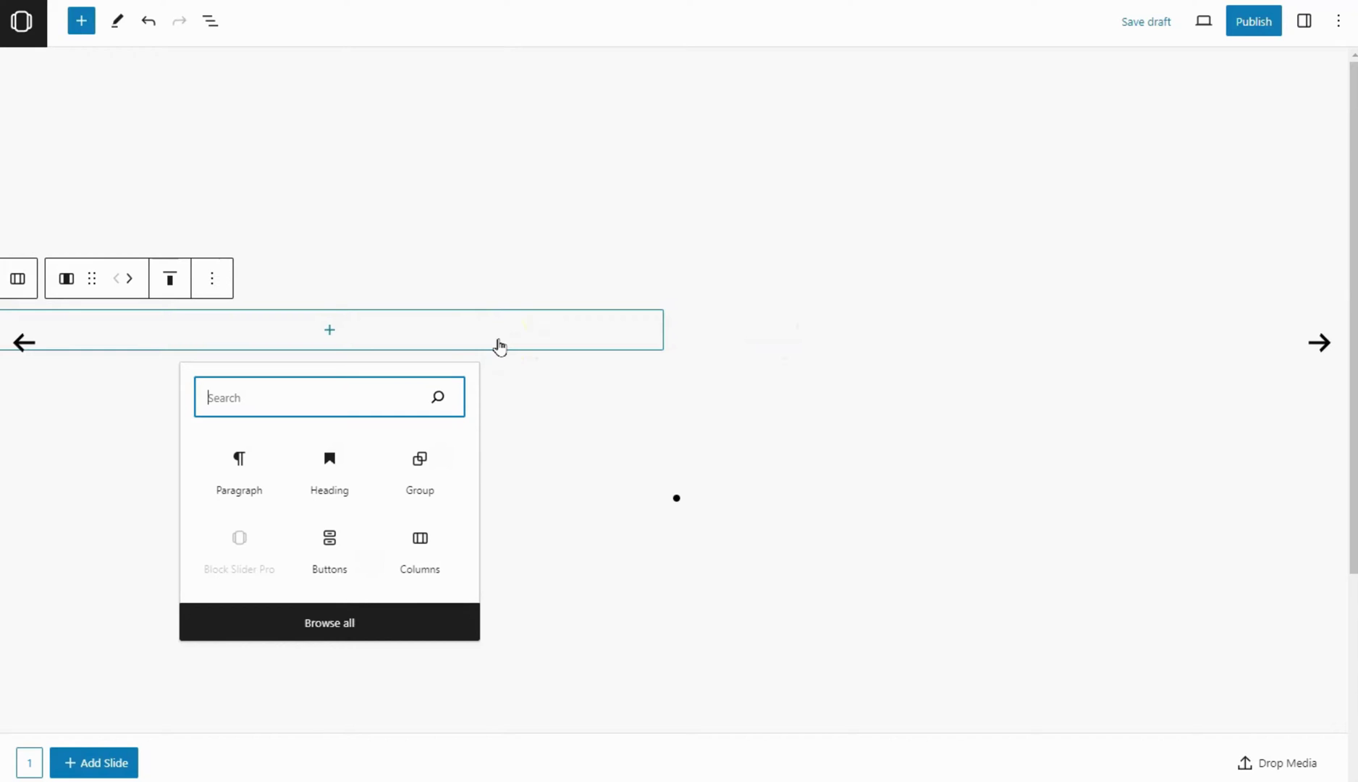
text(cover)
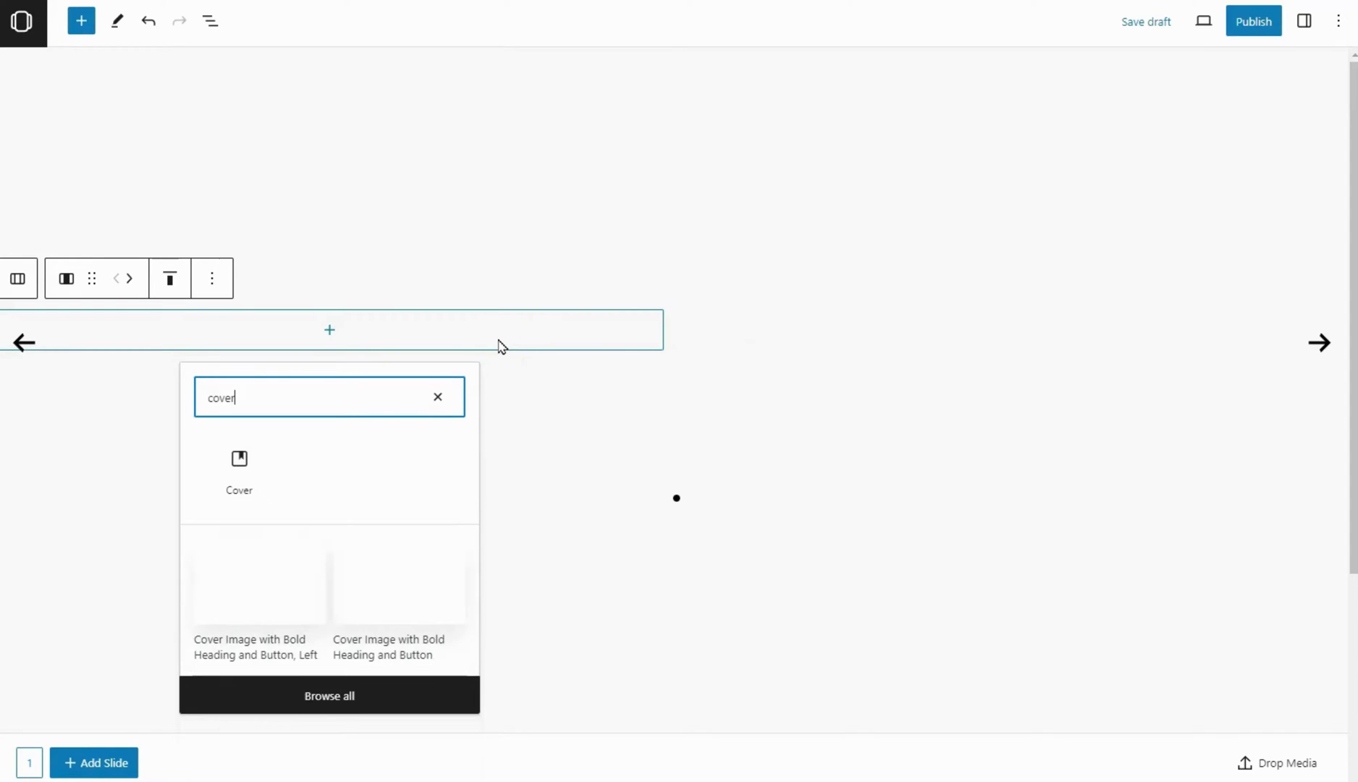
Insert a Cover block using the woman-in-blazer photo from the Media Library
click(270, 465)
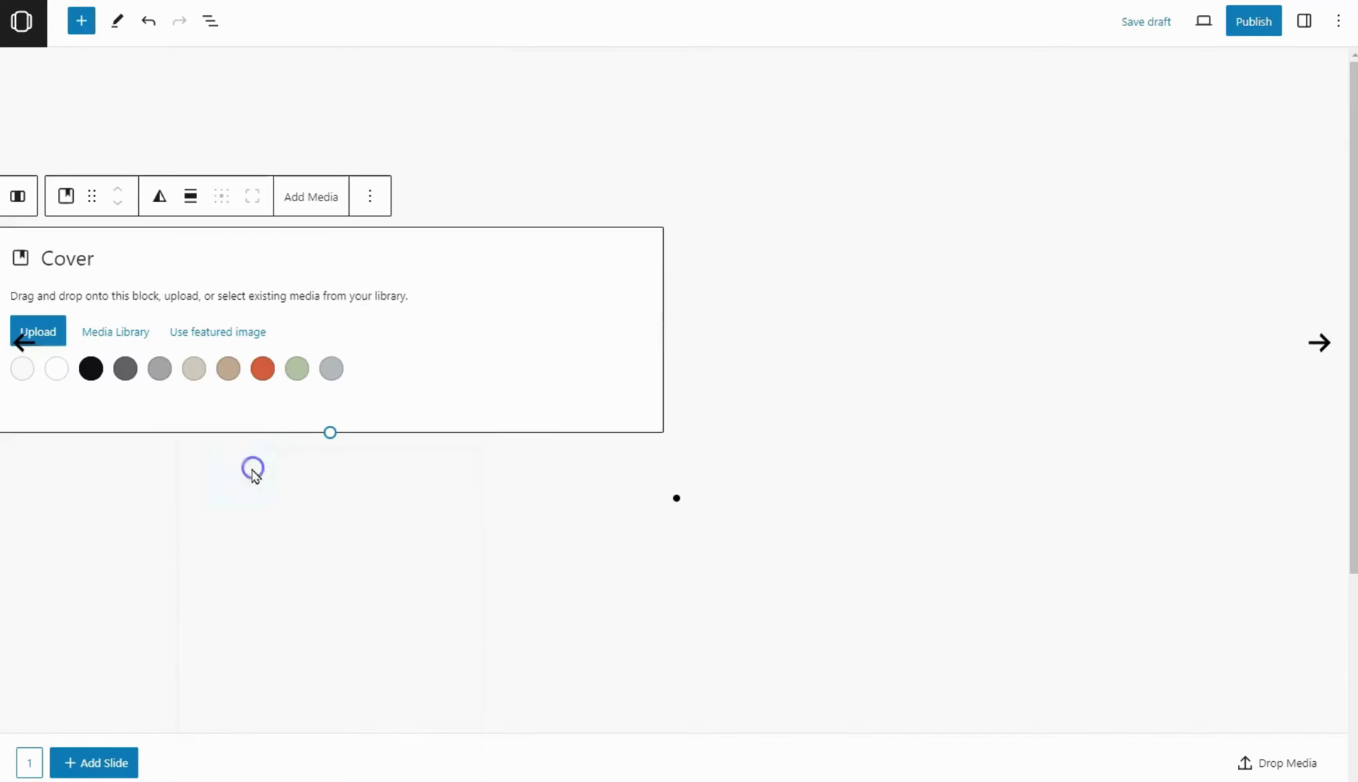
click(116, 332)
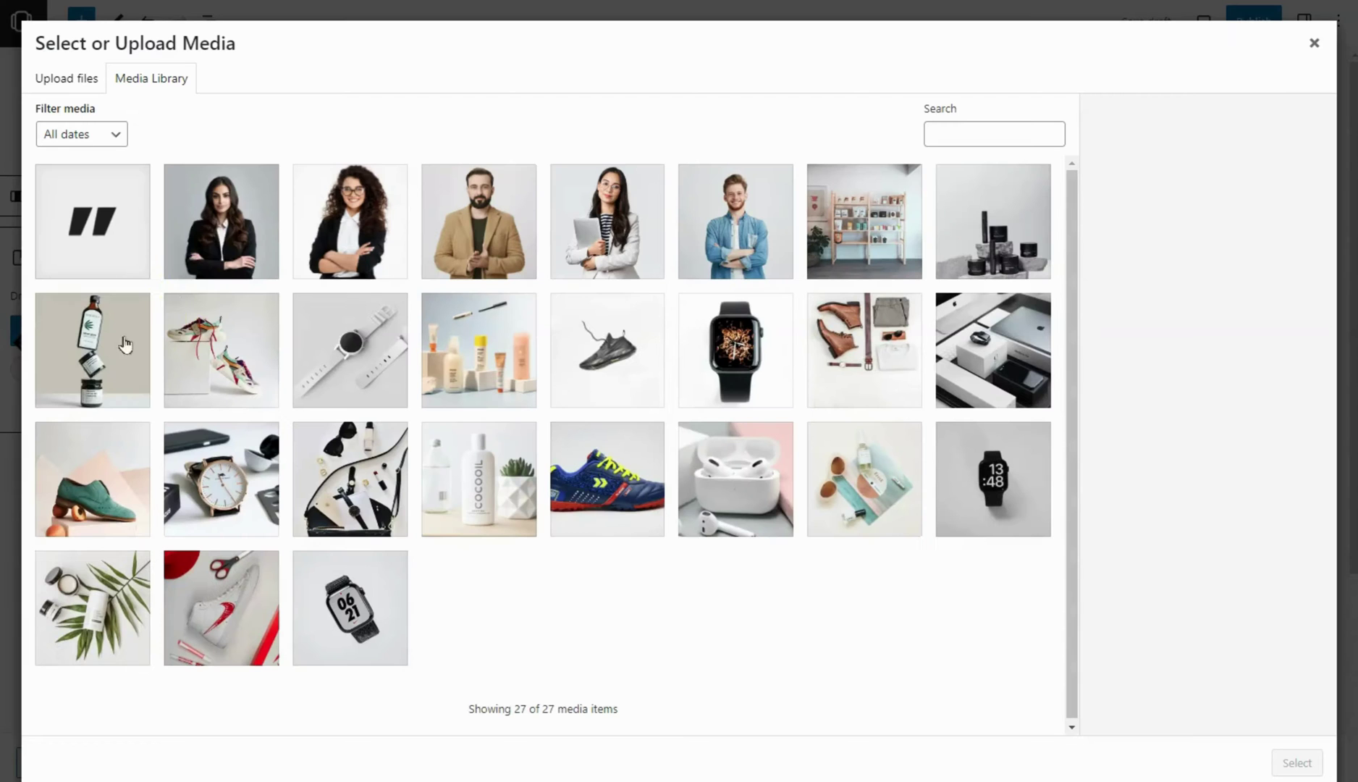
click(210, 253)
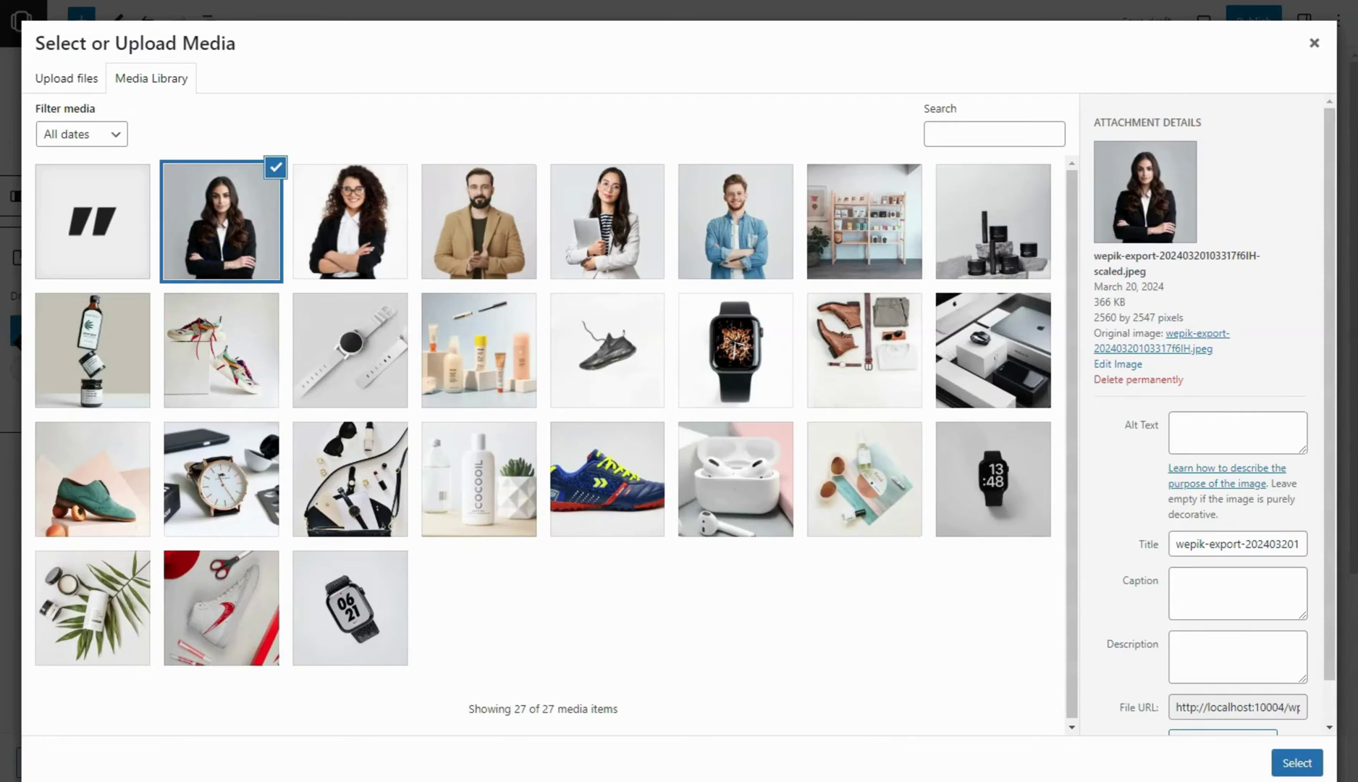
click(1306, 772)
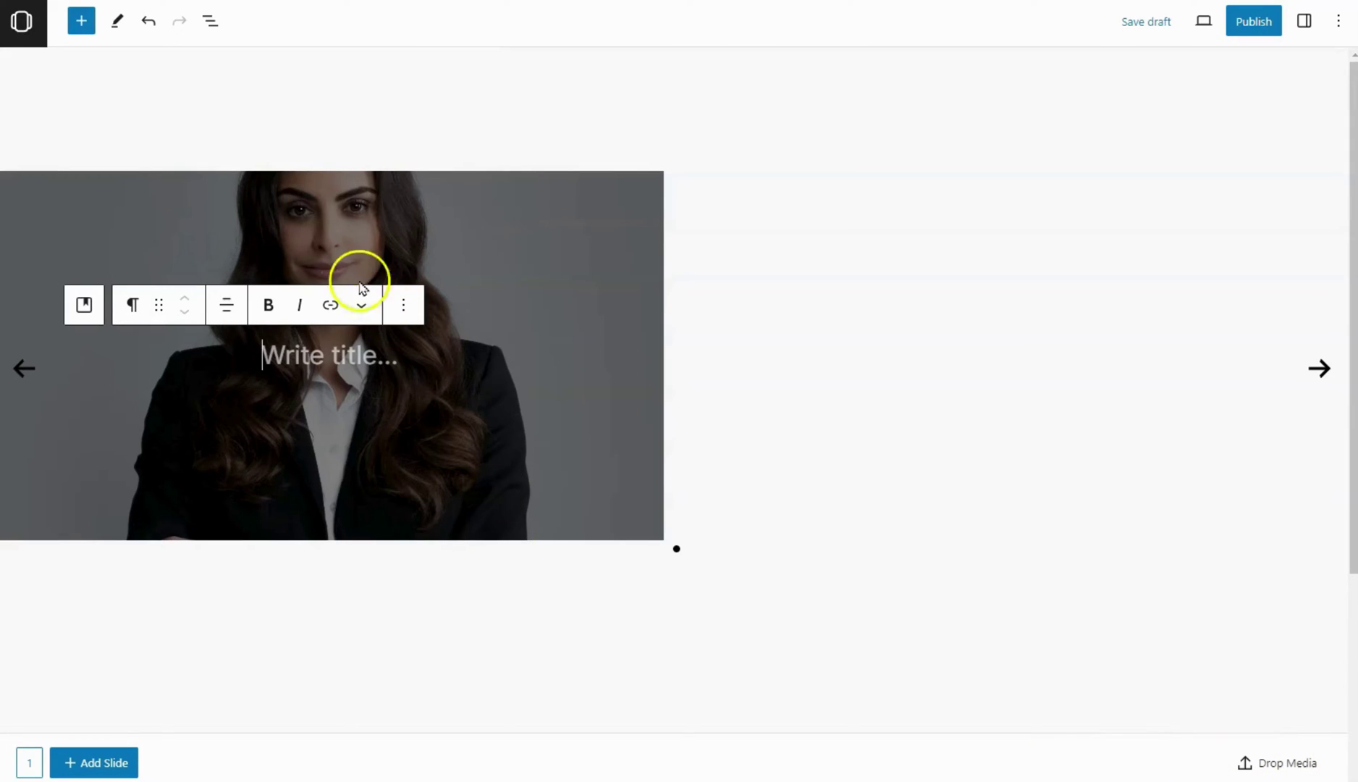
Set the cover's overlay opacity to 0 and minimum height to 500 px
click(294, 223)
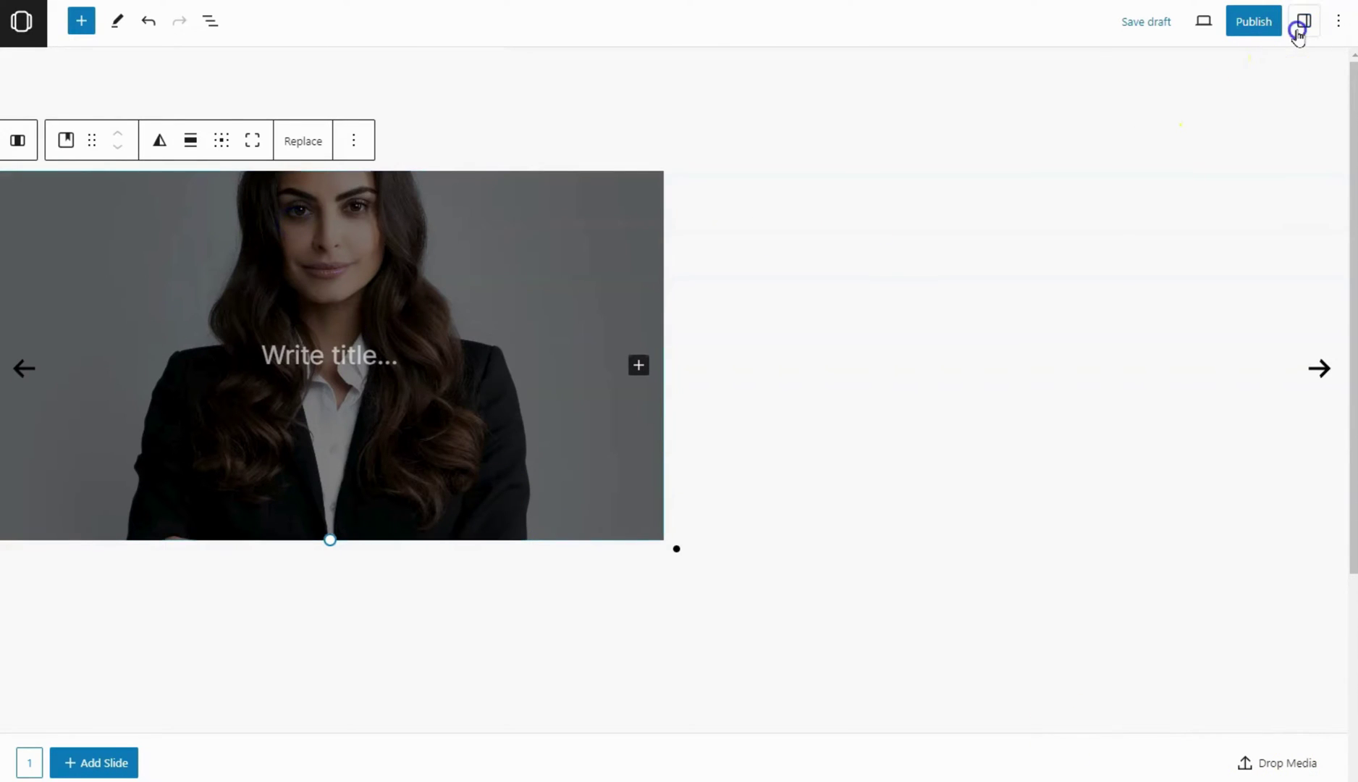
click(1304, 21)
click(1298, 197)
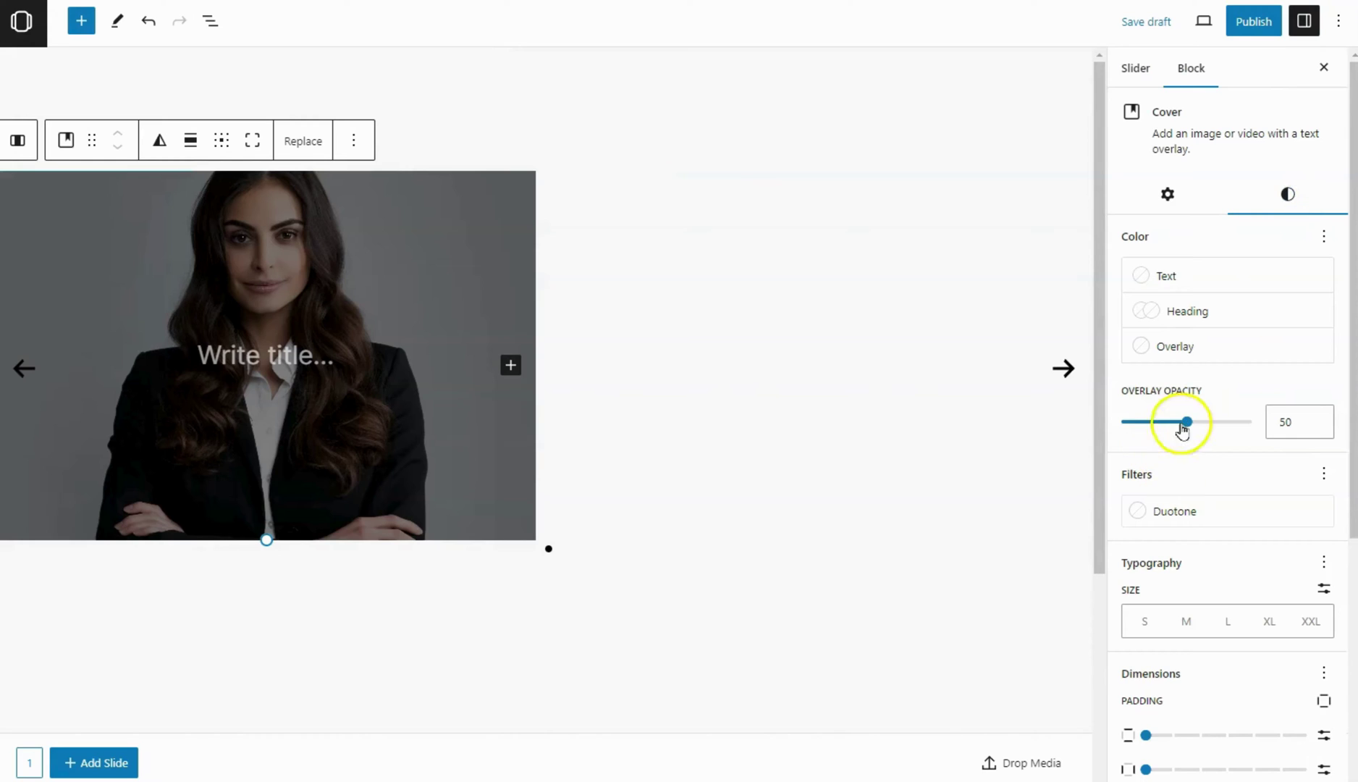
drag(1185, 421, 1106, 424)
scroll(1256, 462, down, 5)
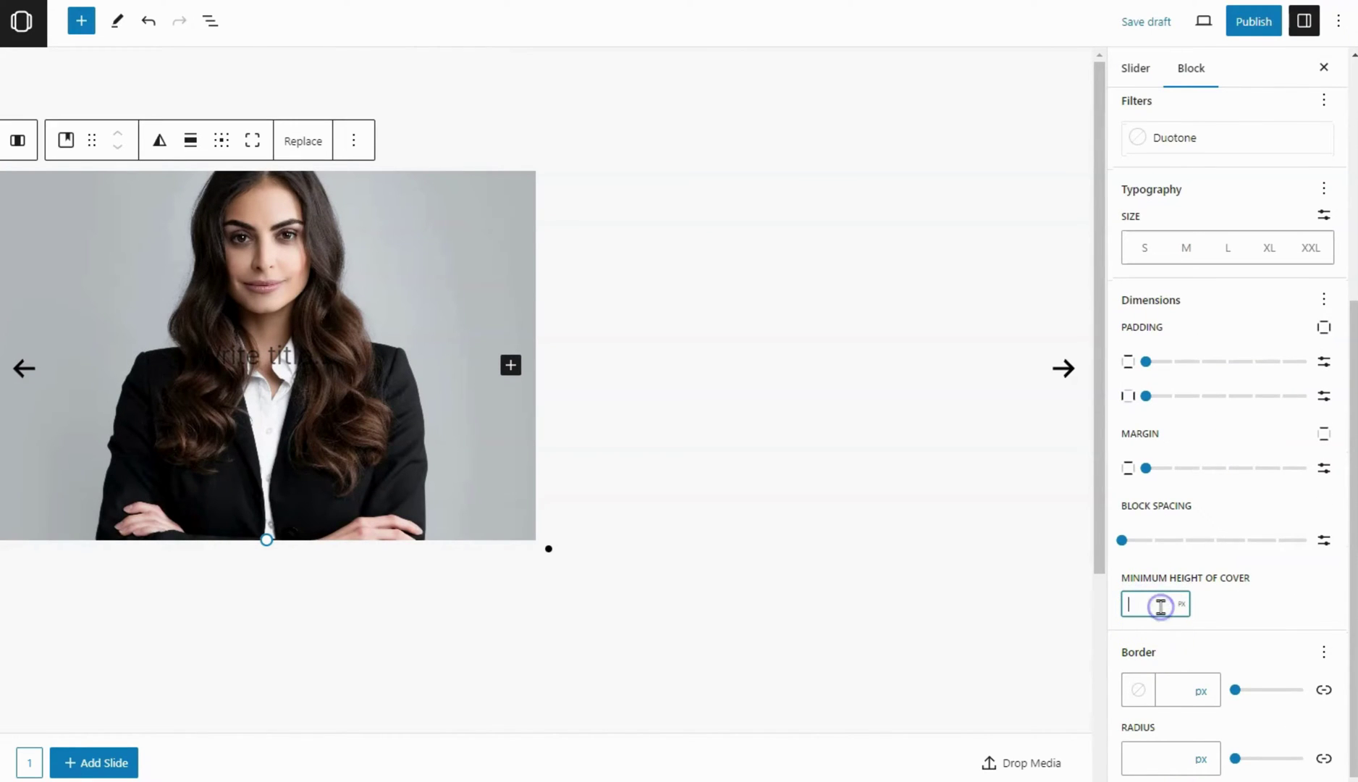
text(500)
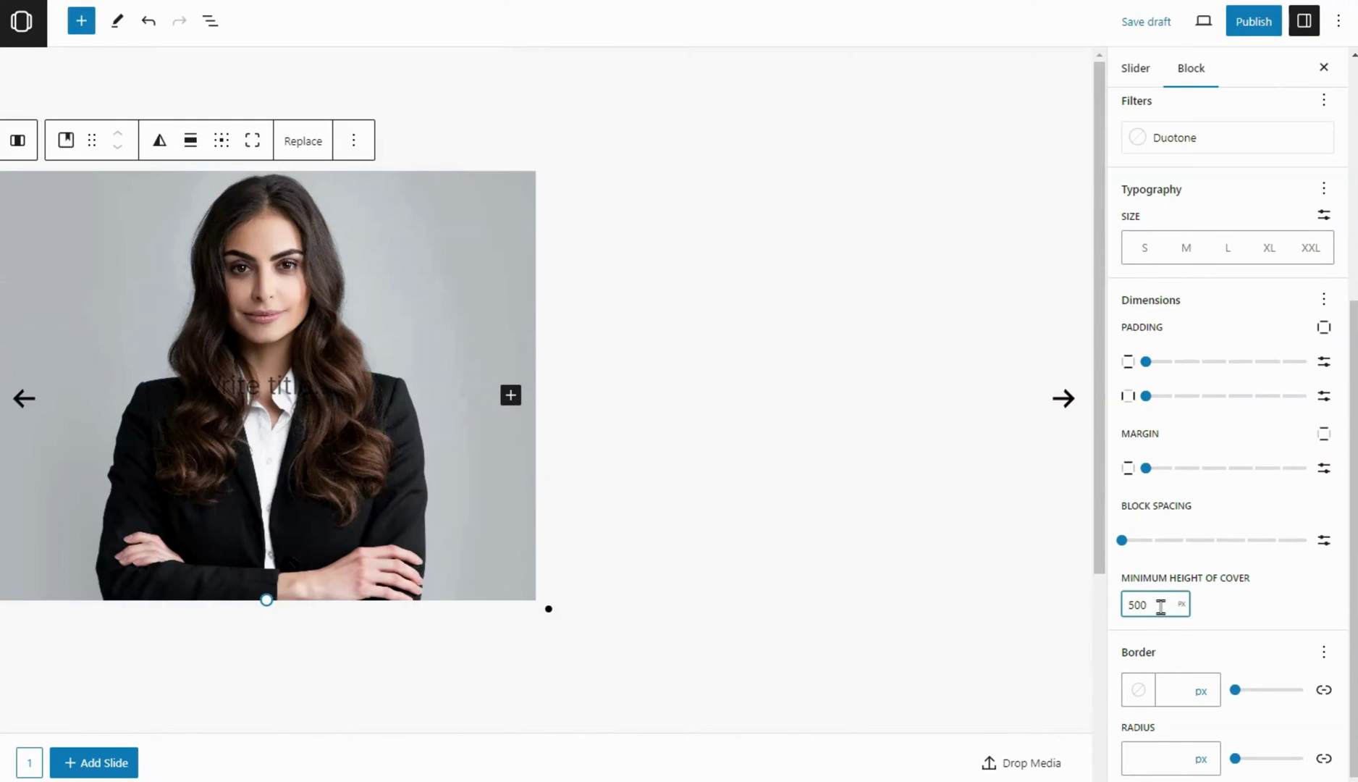
click(1304, 21)
click(821, 412)
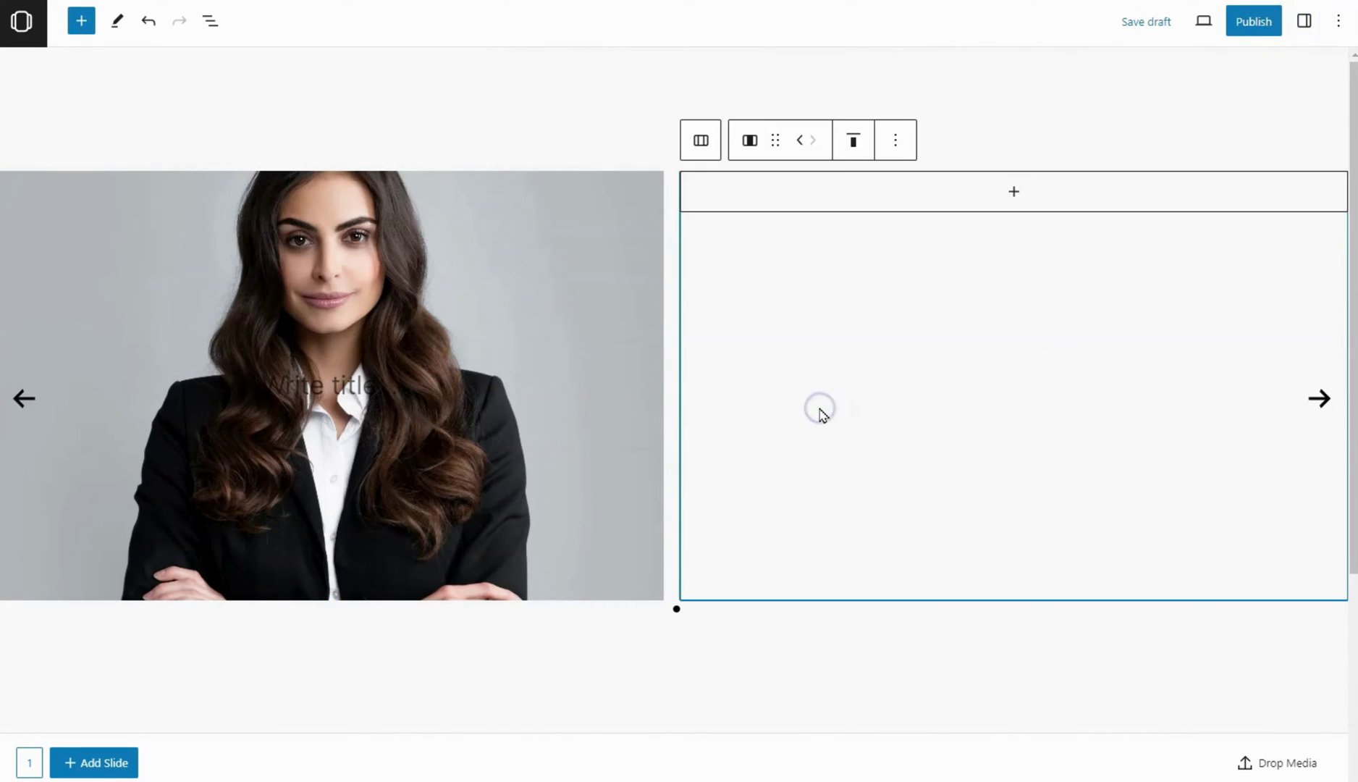
Add a paragraph with a pasted five-star rating to the right column
click(1015, 197)
click(936, 339)
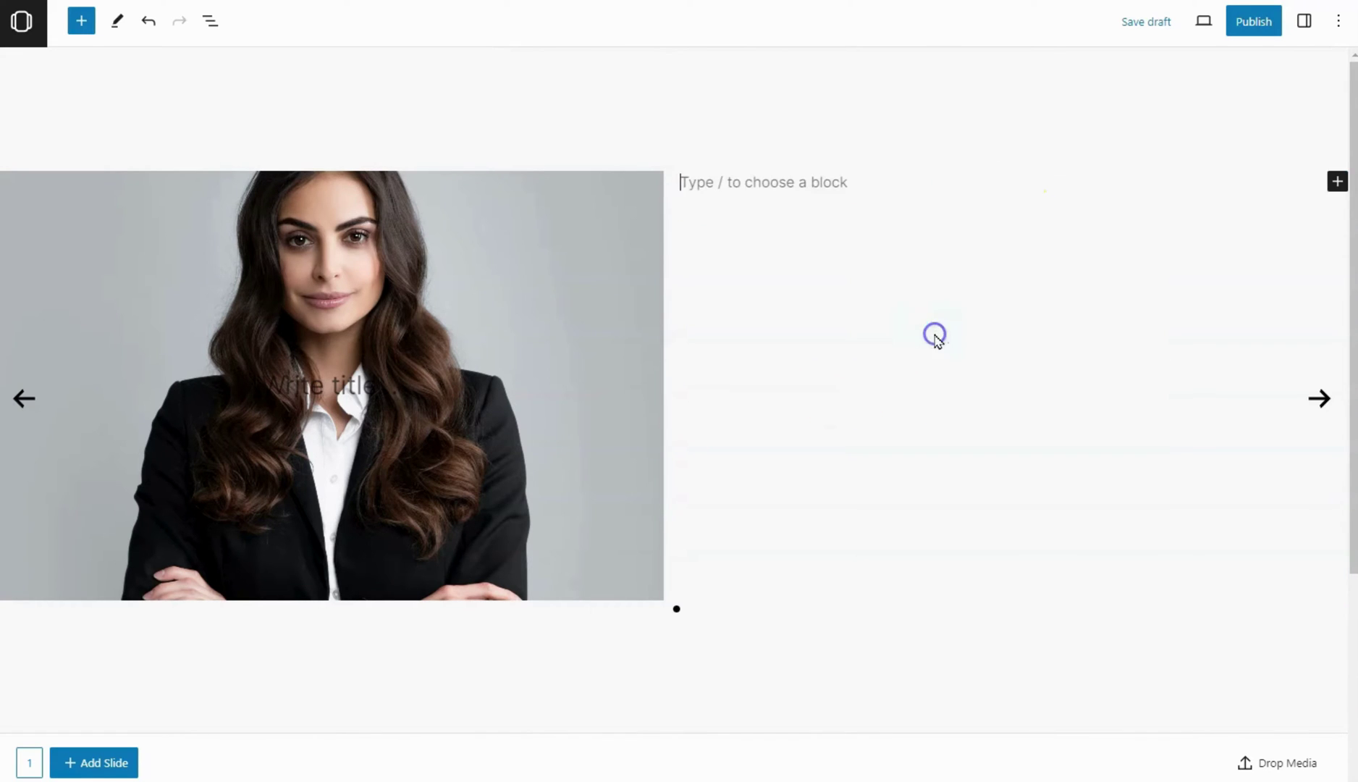
click(734, 188)
text(⭐⭐⭐⭐⭐)
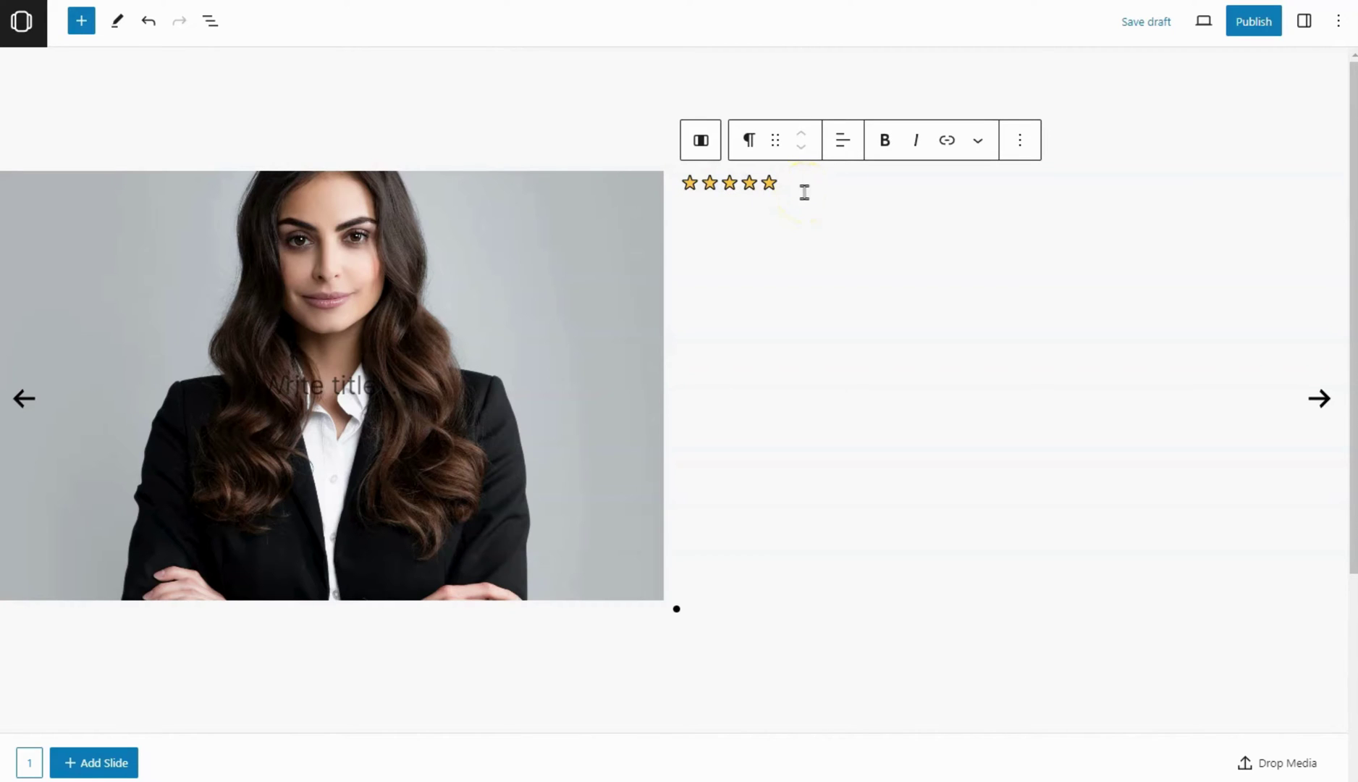
Add an H4 heading below the stars holding the reviewer's name
click(81, 22)
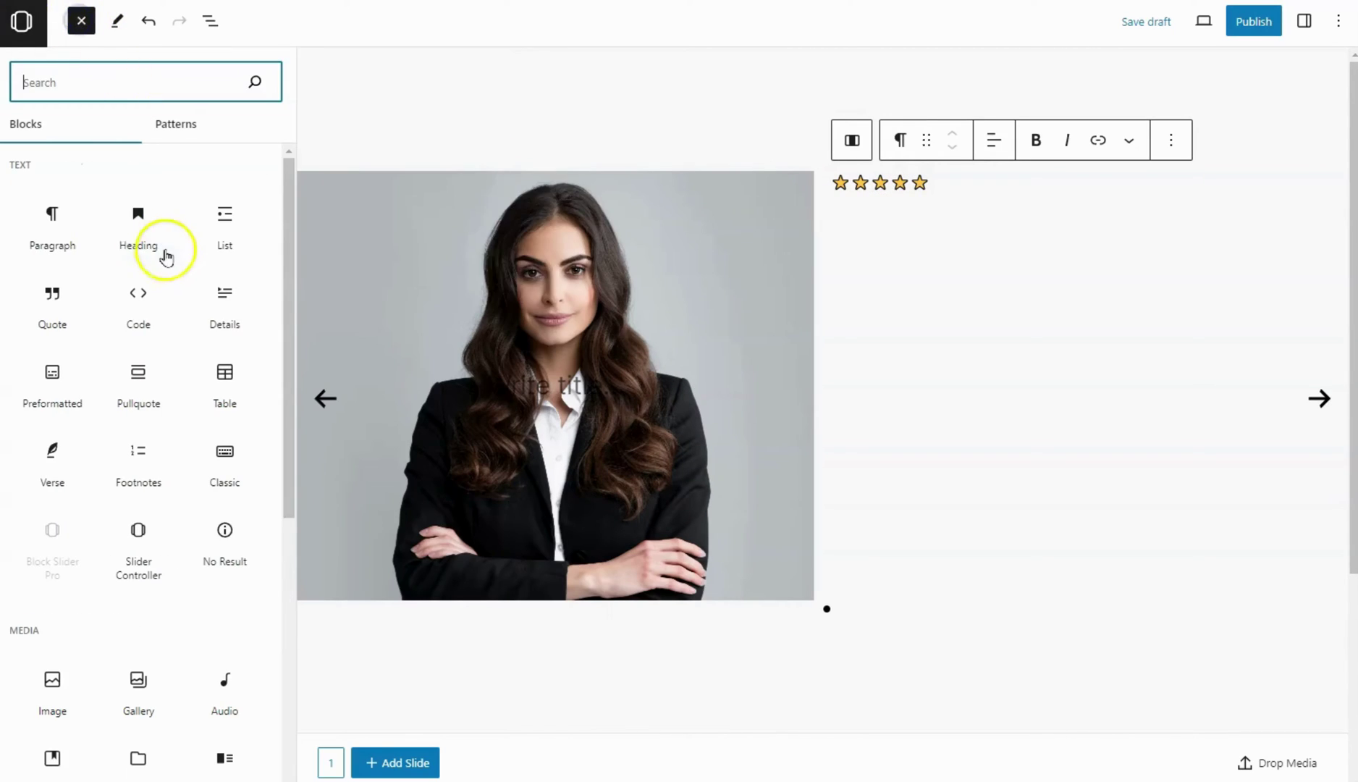
click(132, 220)
click(69, 22)
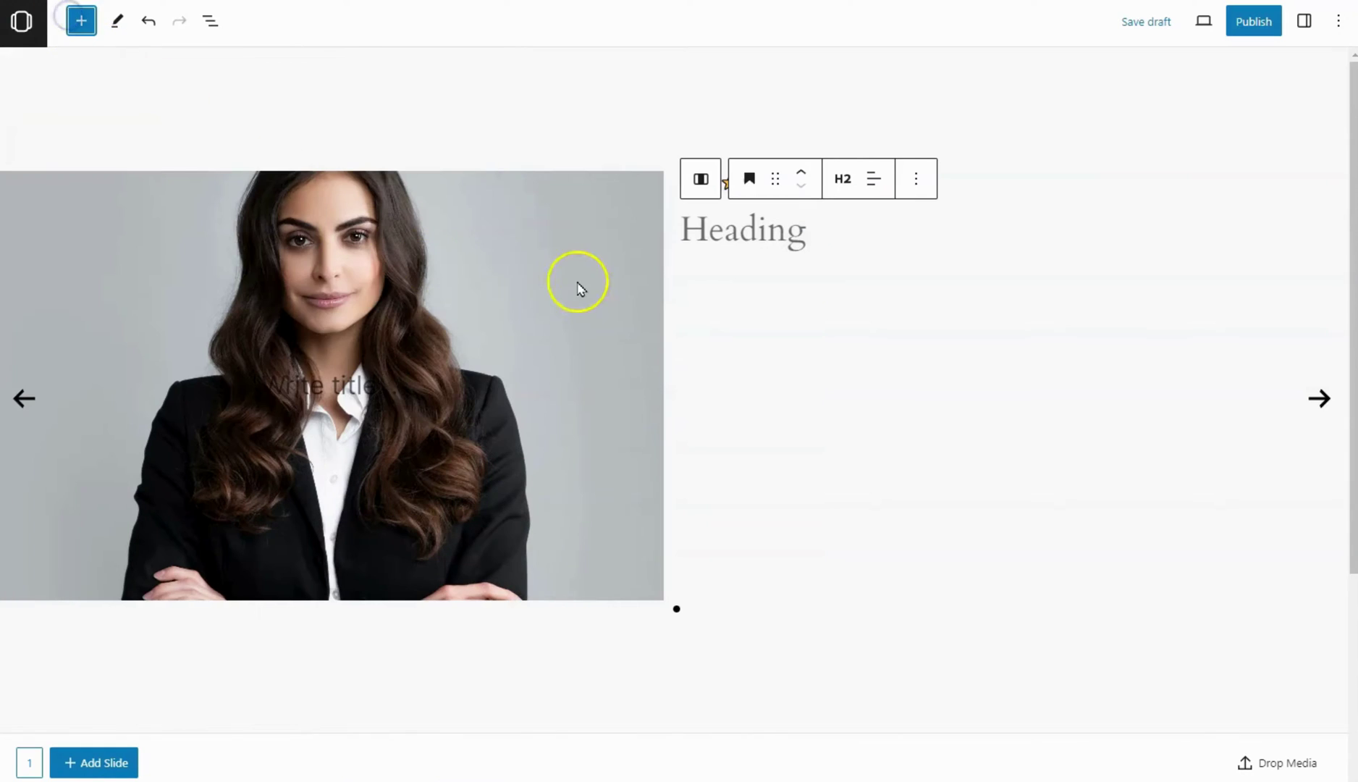
click(716, 230)
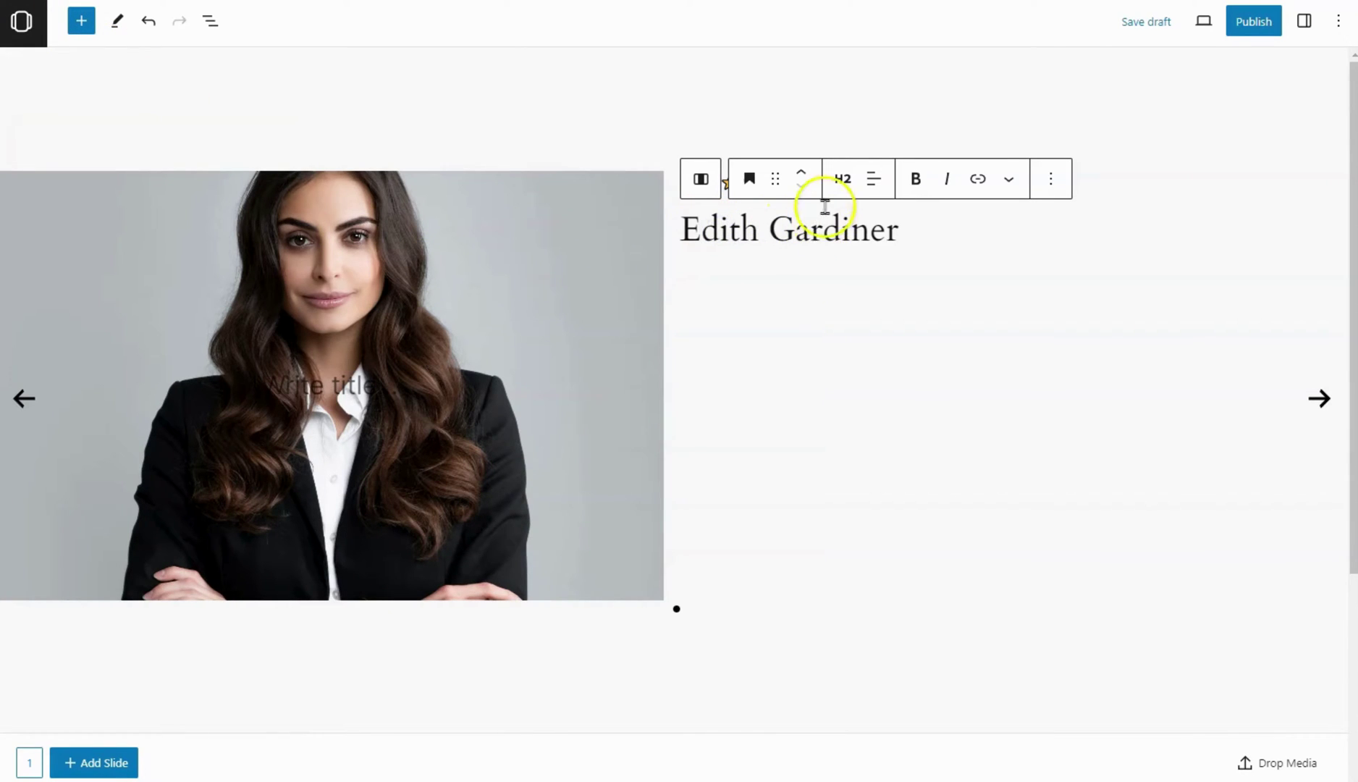
click(842, 179)
click(852, 321)
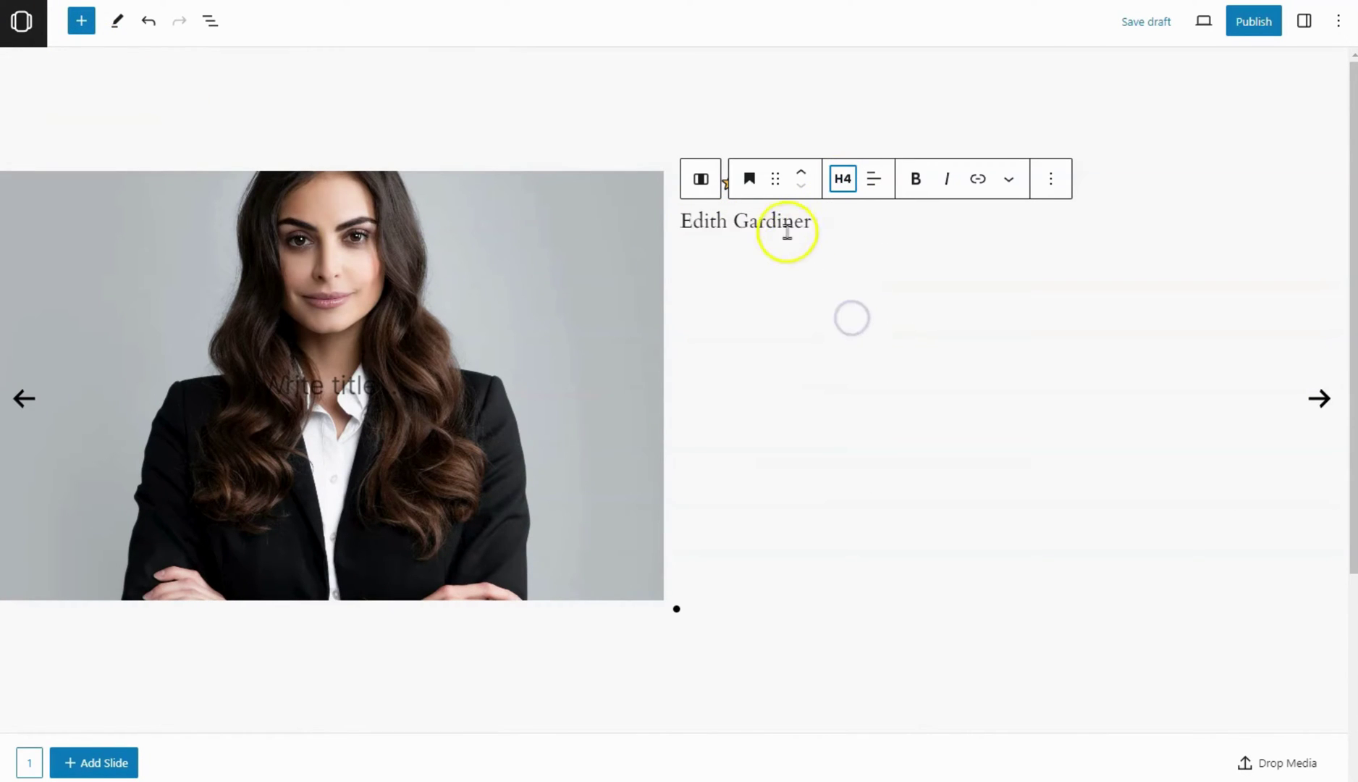
Give the name heading a custom 18 px size and Semi Bold weight
click(1304, 21)
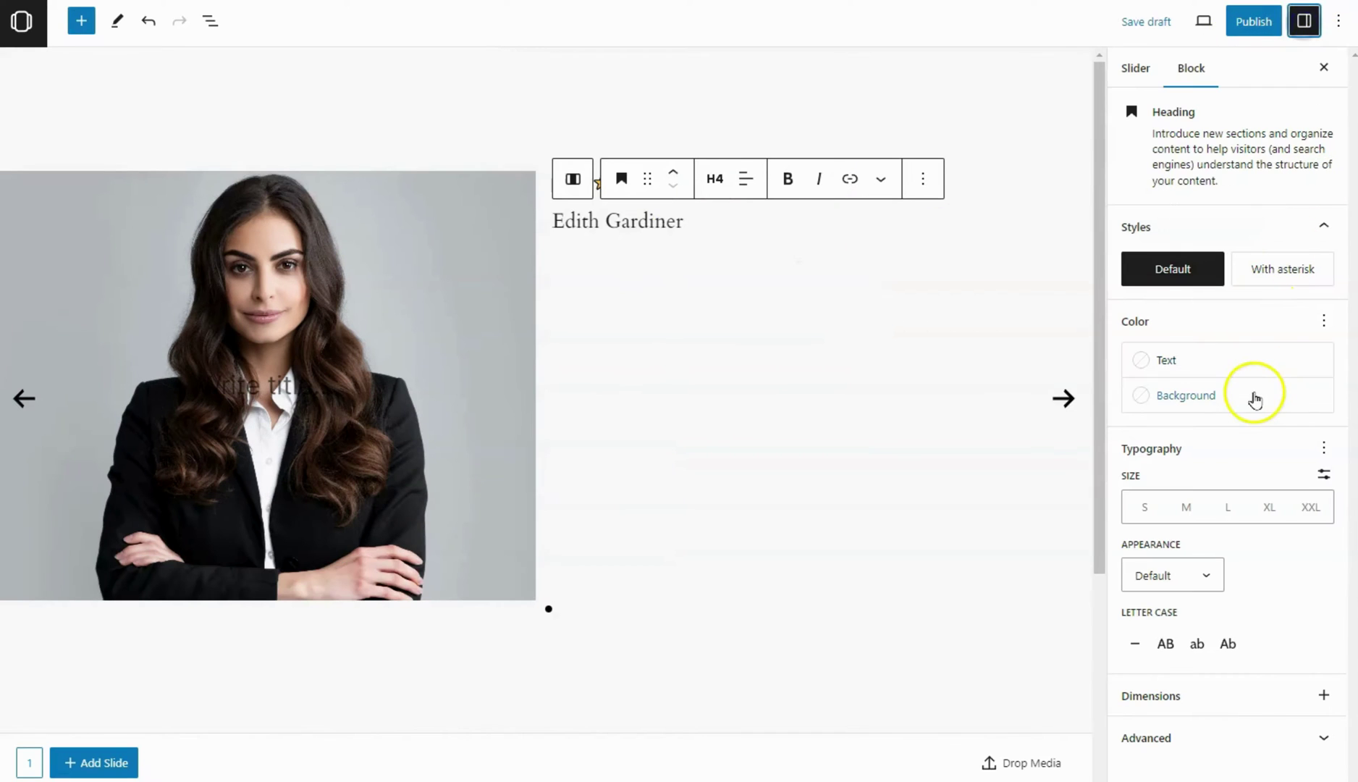
click(1324, 474)
click(1149, 510)
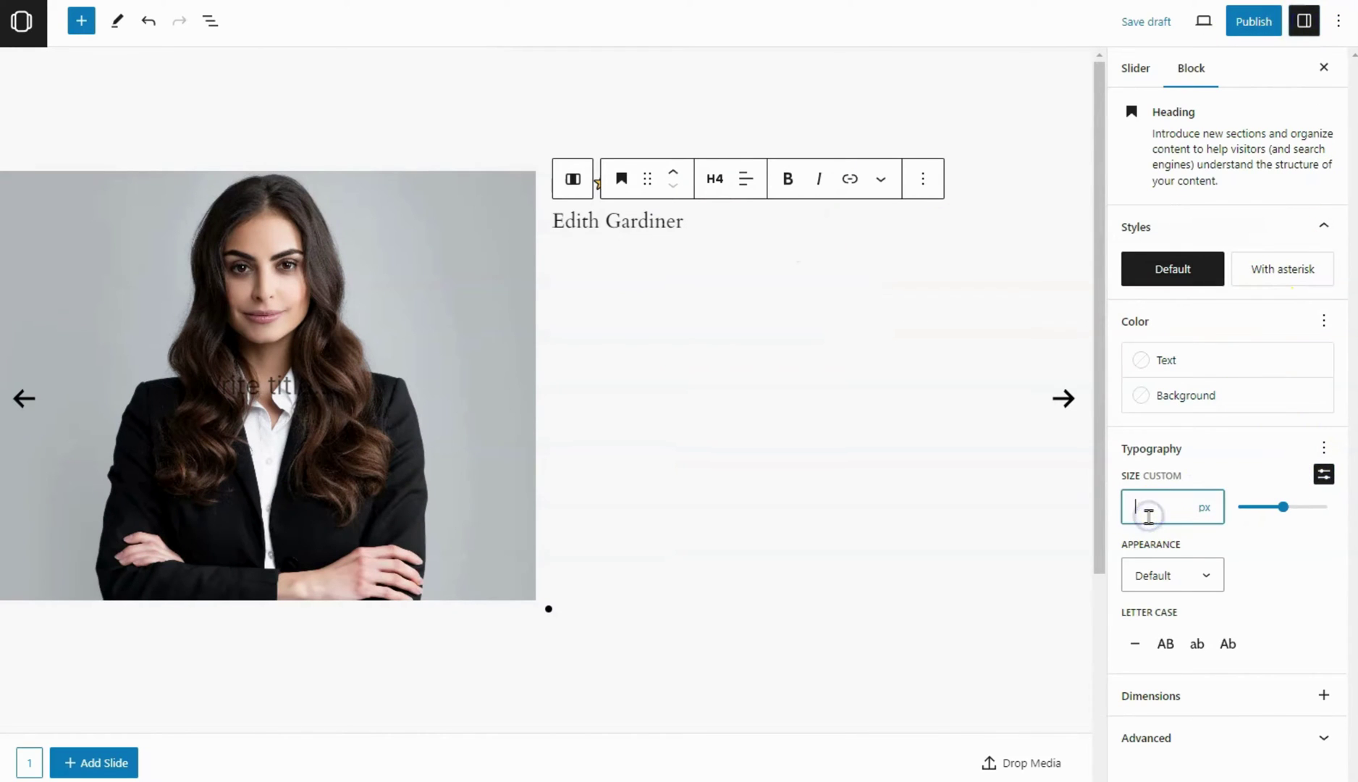
text(18)
click(1157, 576)
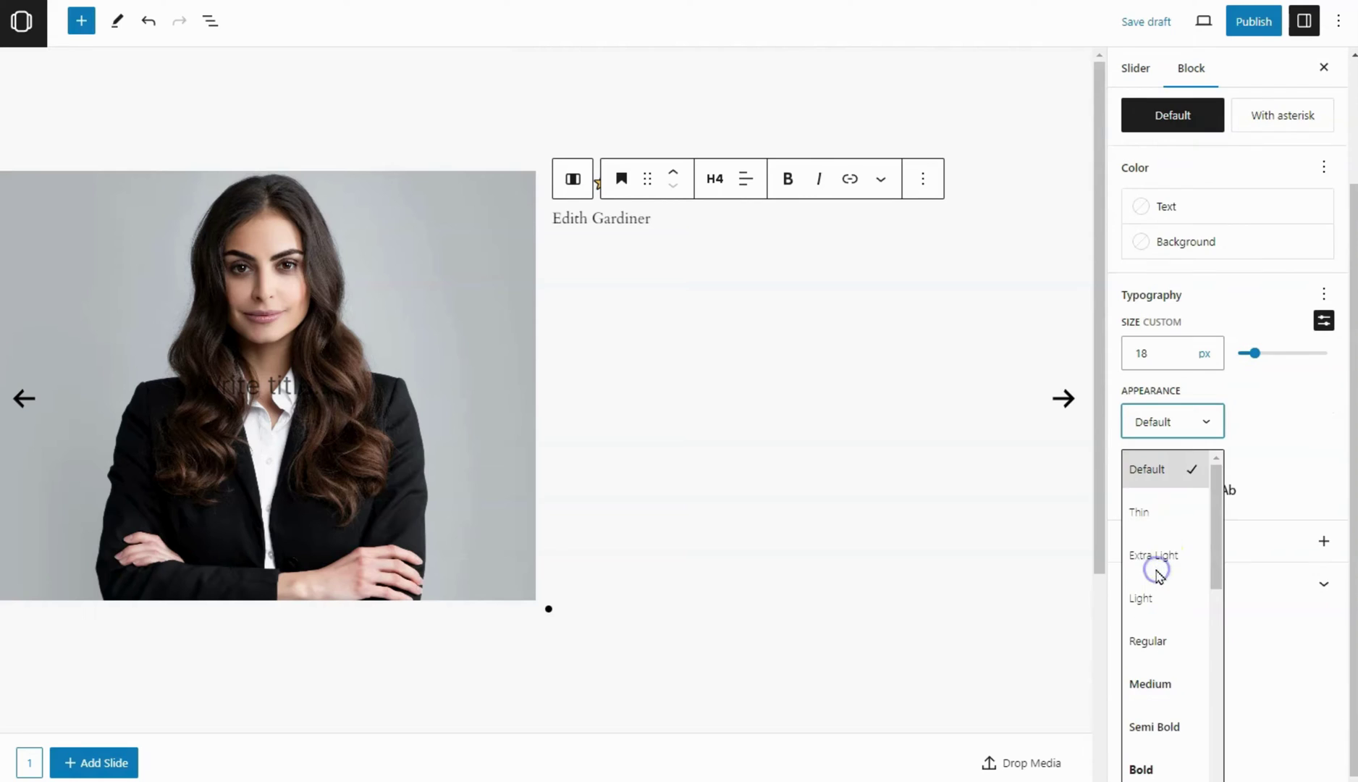
click(1164, 722)
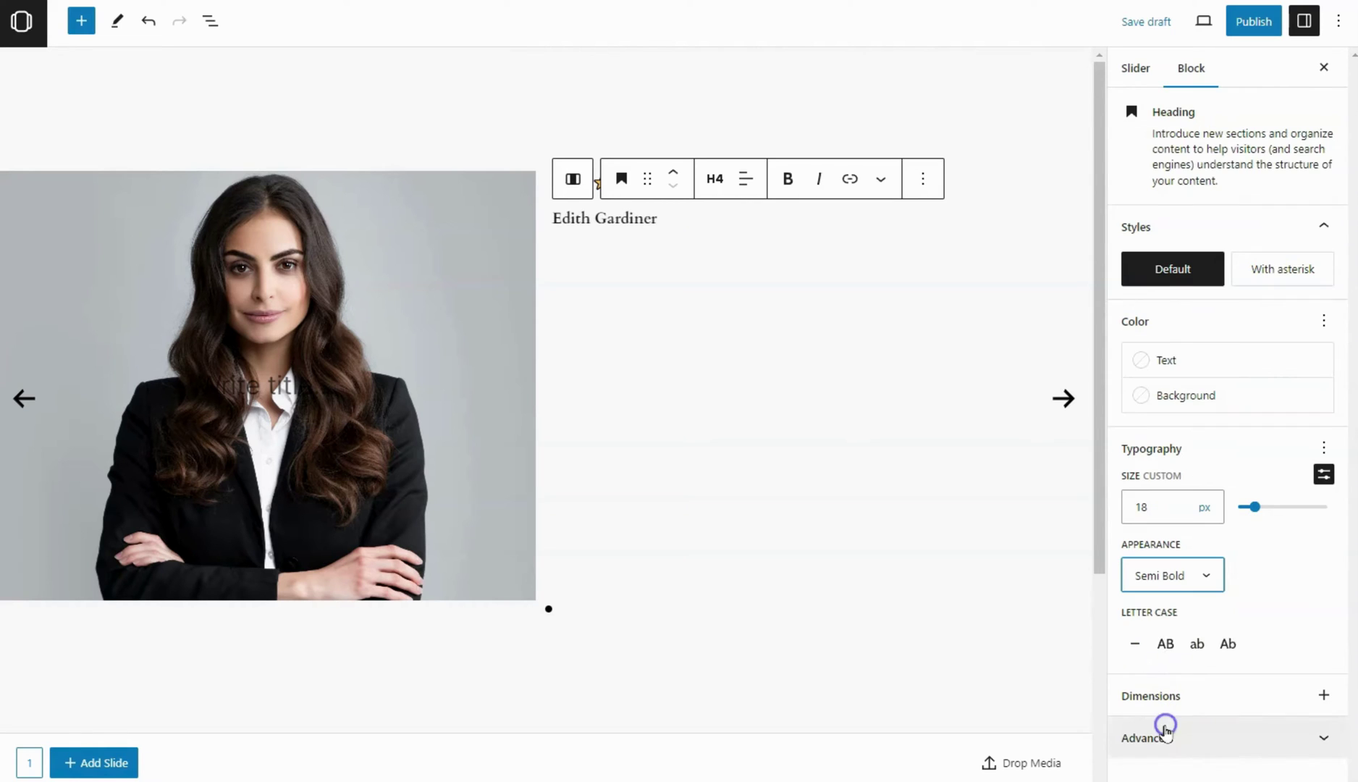
Set the name heading's font family to Inter and start a new paragraph beneath it
click(1324, 448)
click(1223, 236)
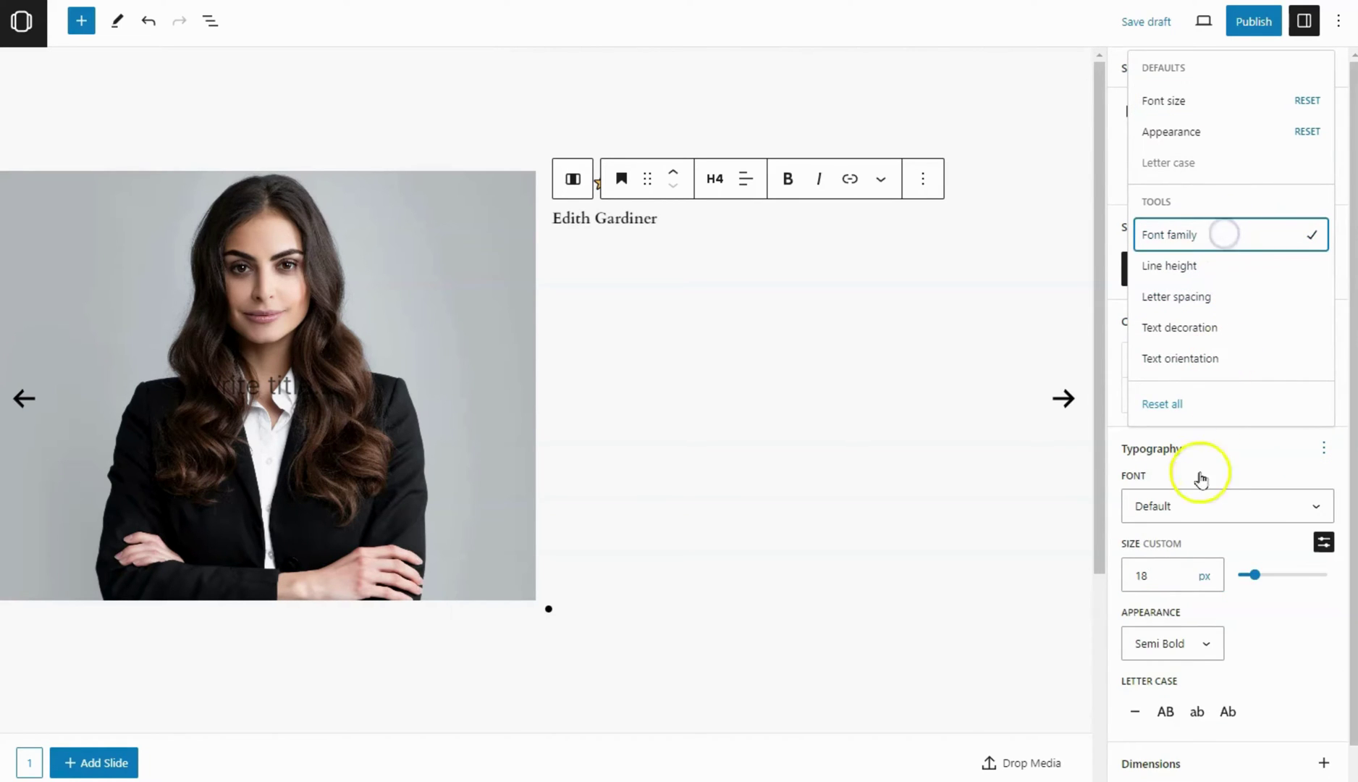
click(1192, 507)
click(1186, 547)
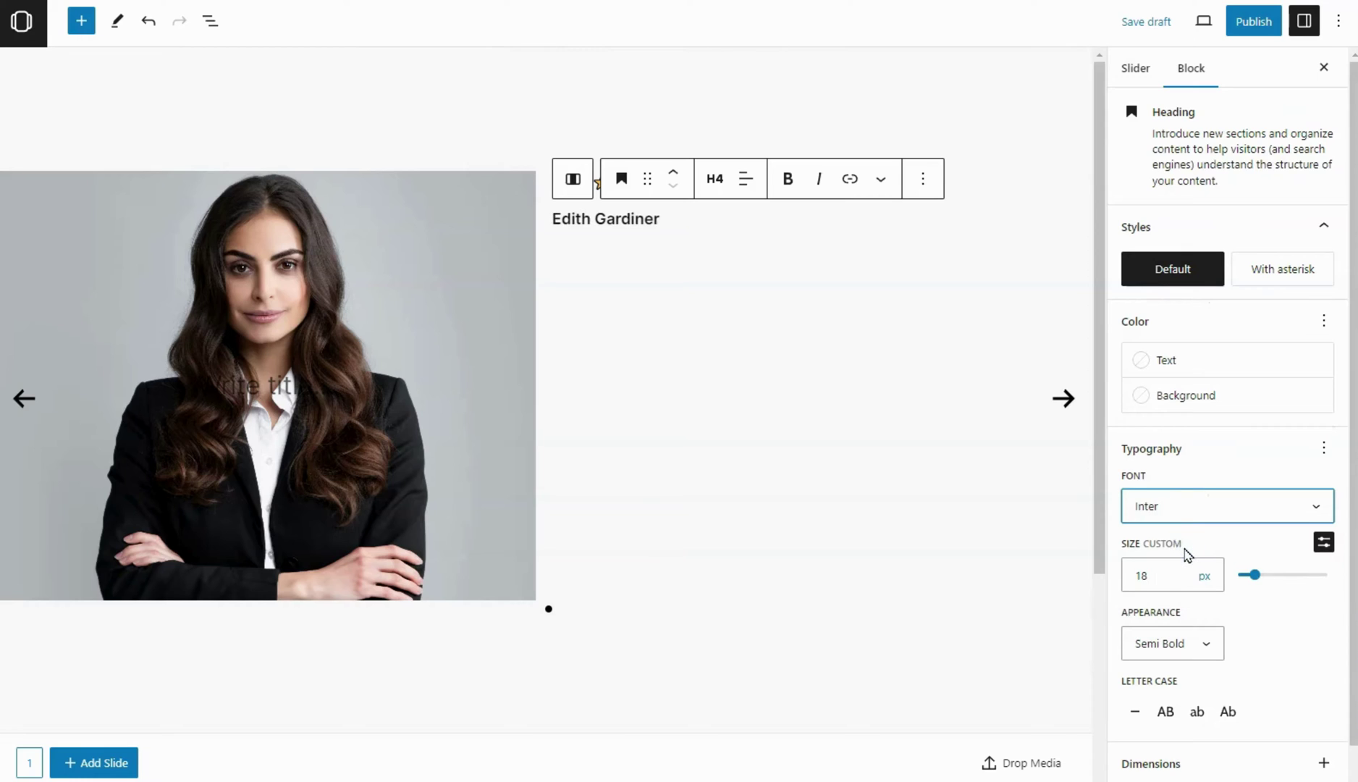
click(681, 220)
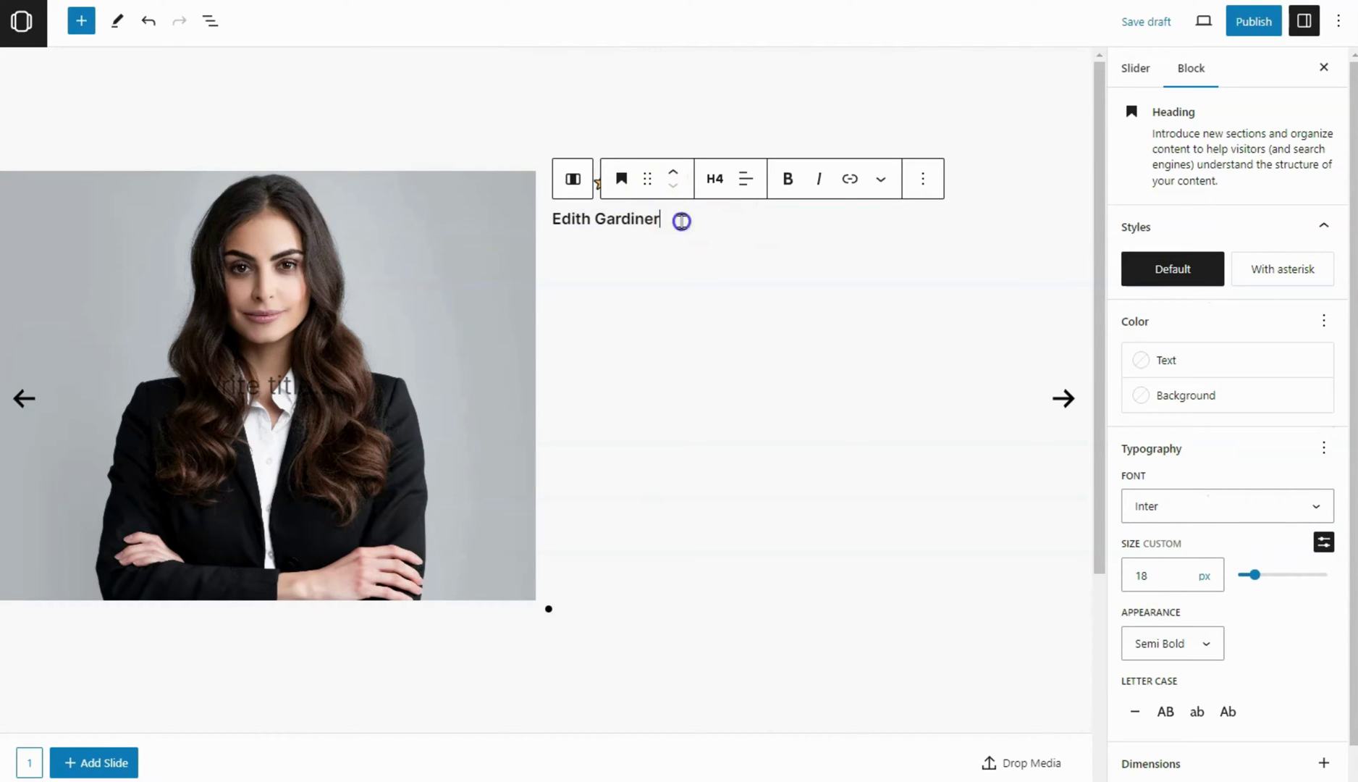
key(Return)
Type 'Designer' under the name and give it custom margins: top 0, bottom 4
text(Designer)
key(ctrl+c)
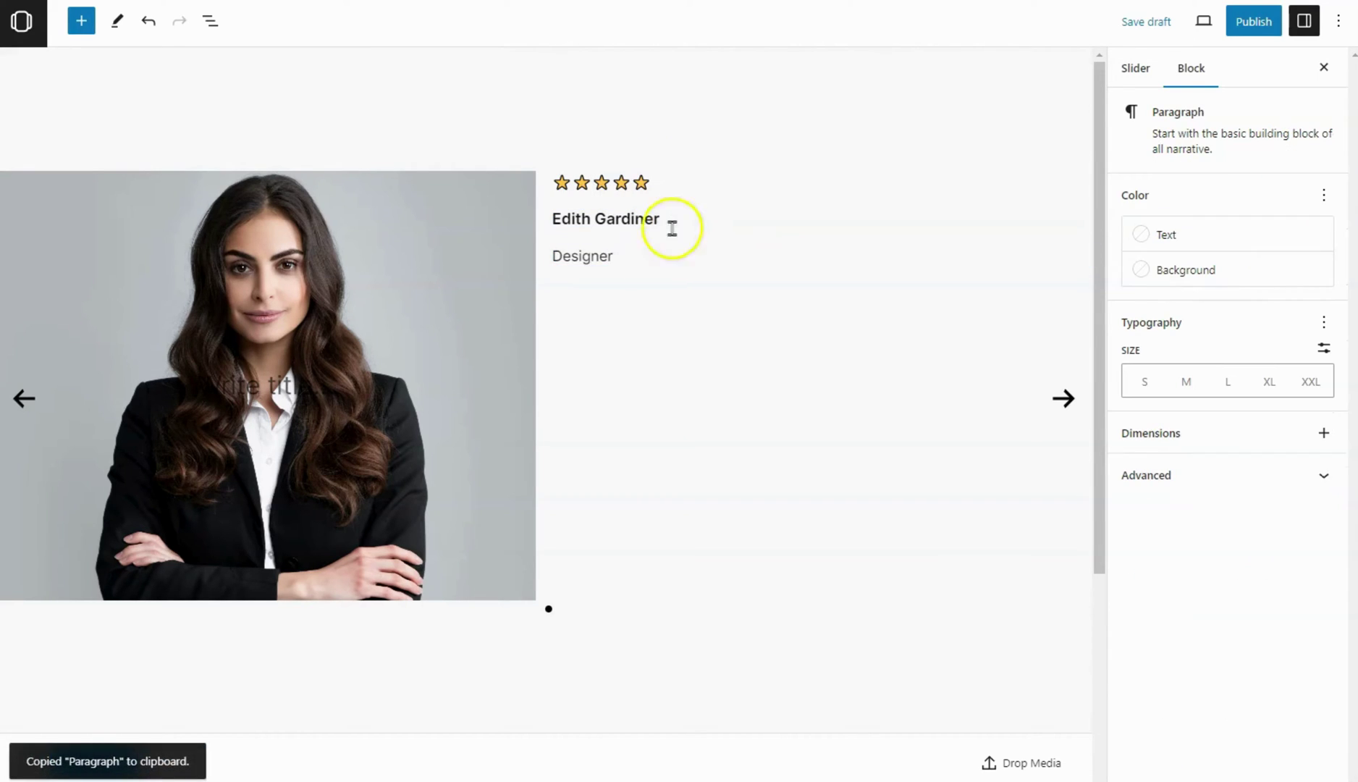
click(1324, 435)
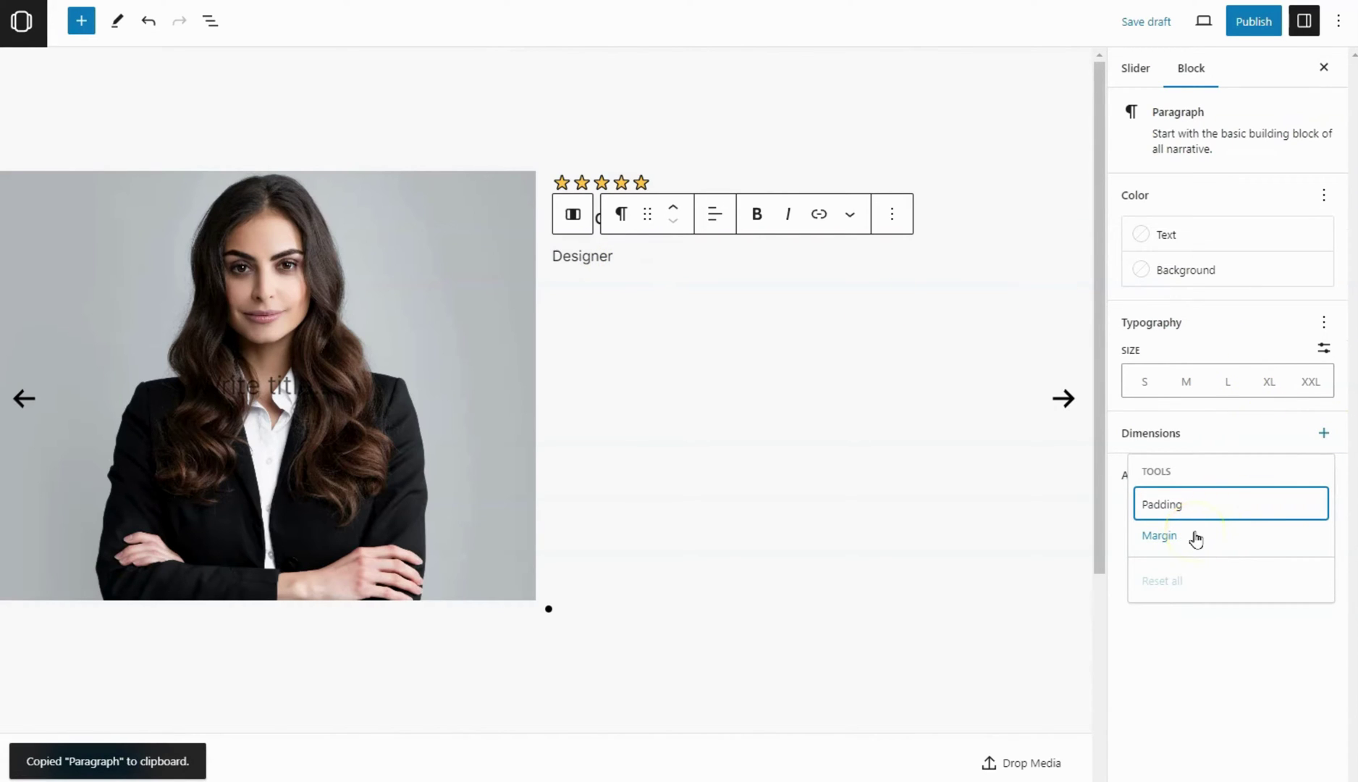
click(1160, 536)
click(1328, 462)
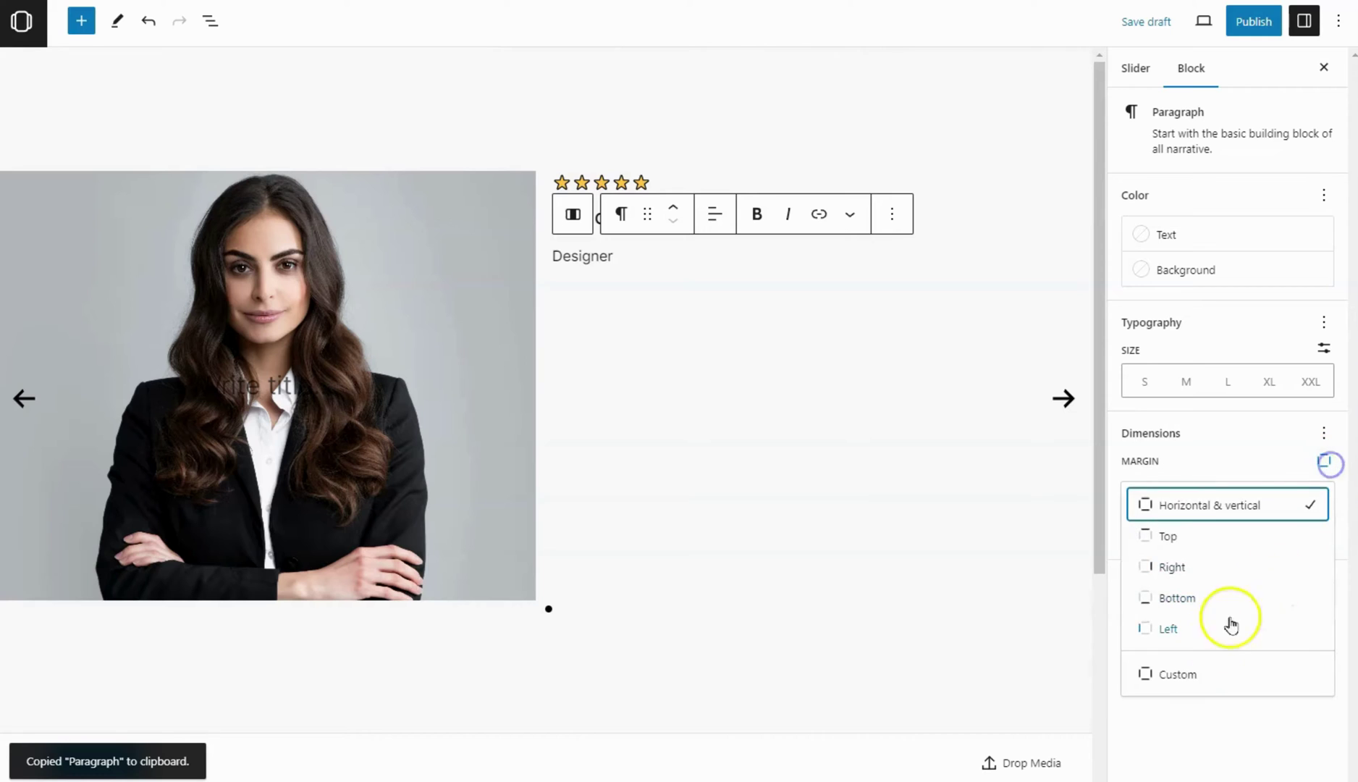
click(1202, 672)
click(1145, 495)
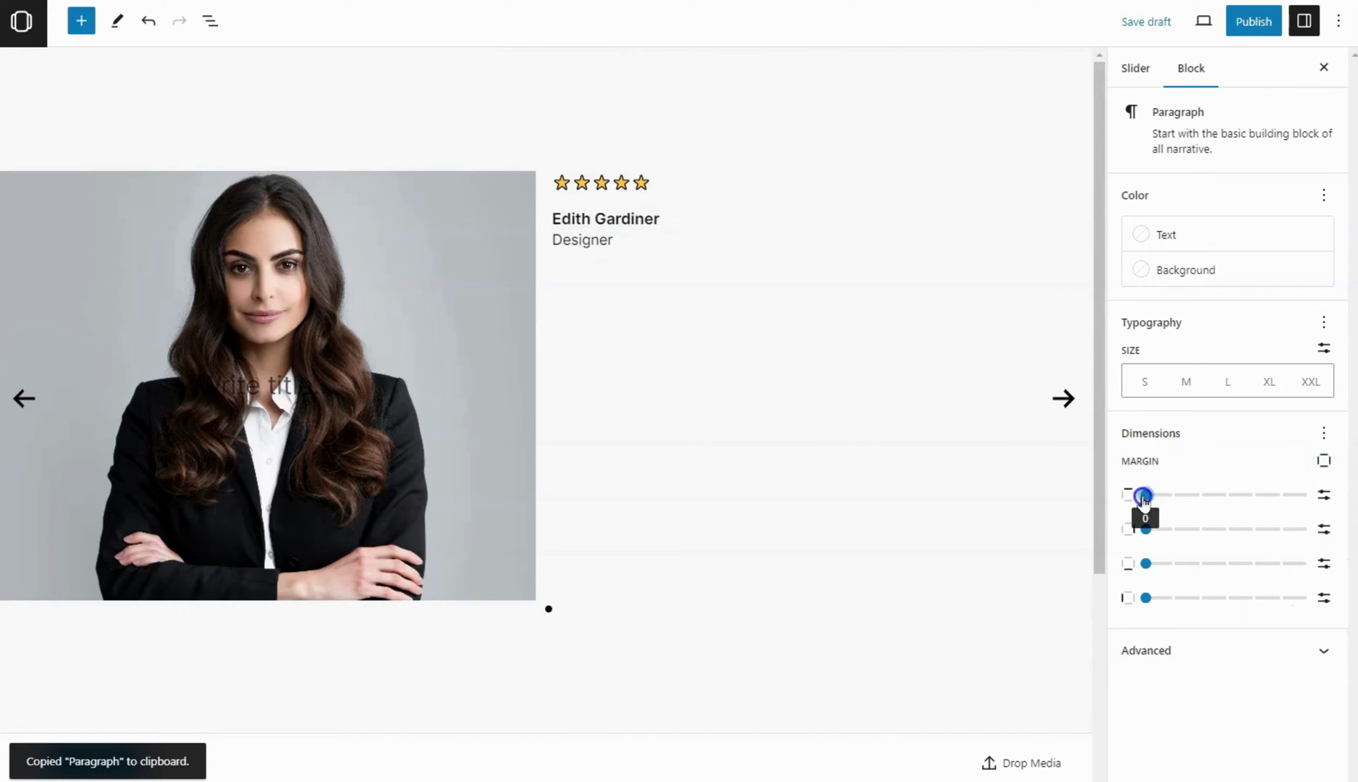
click(1255, 564)
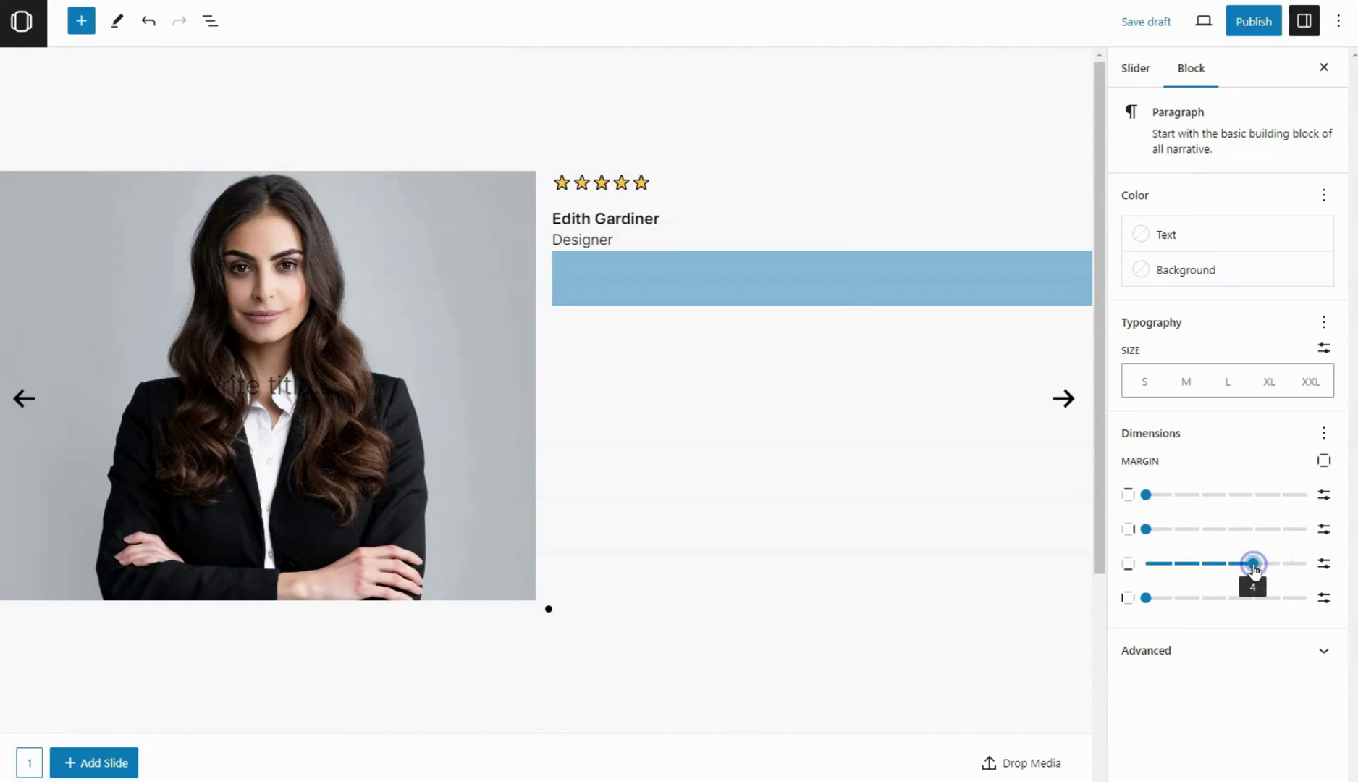
click(1319, 68)
click(1303, 32)
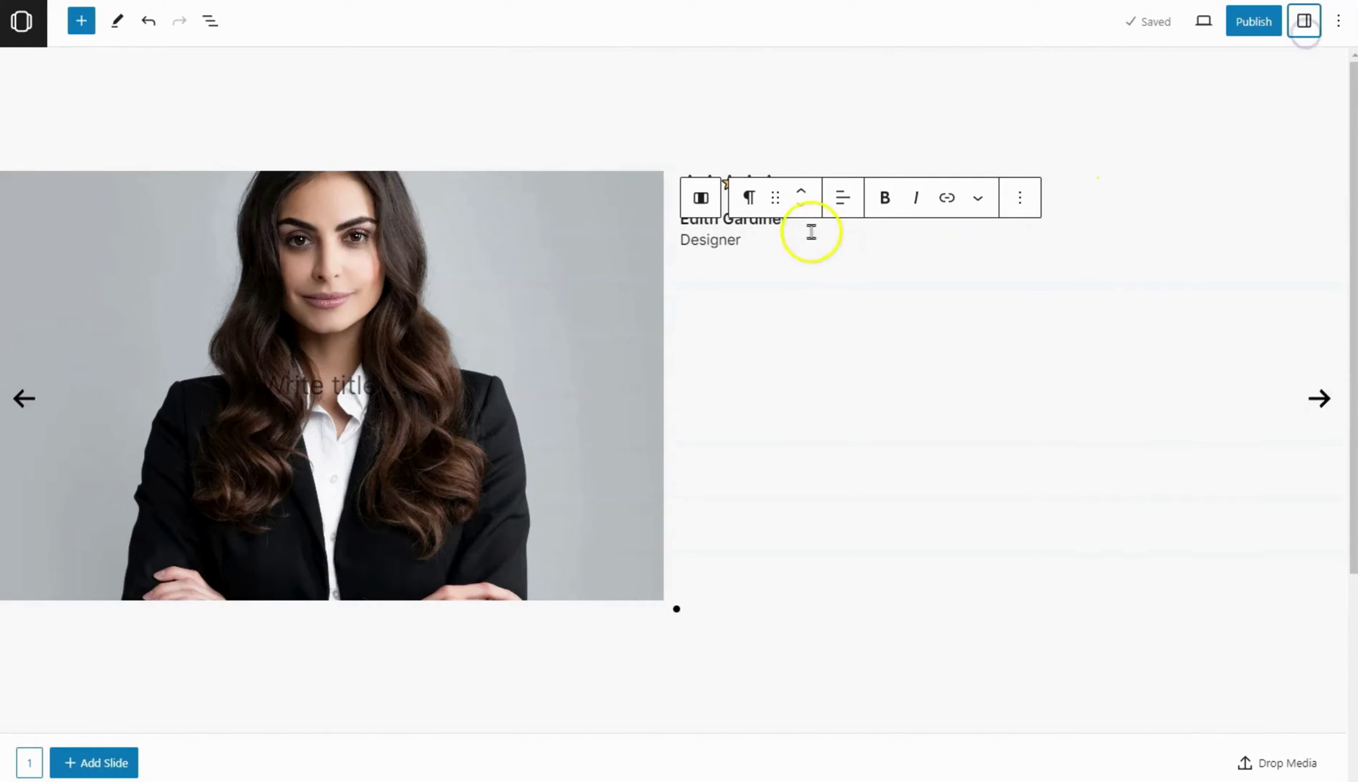
Insert the quote-mark image from the Media Library below Designer, followed by an empty heading block
click(763, 244)
key(Return)
text(/im)
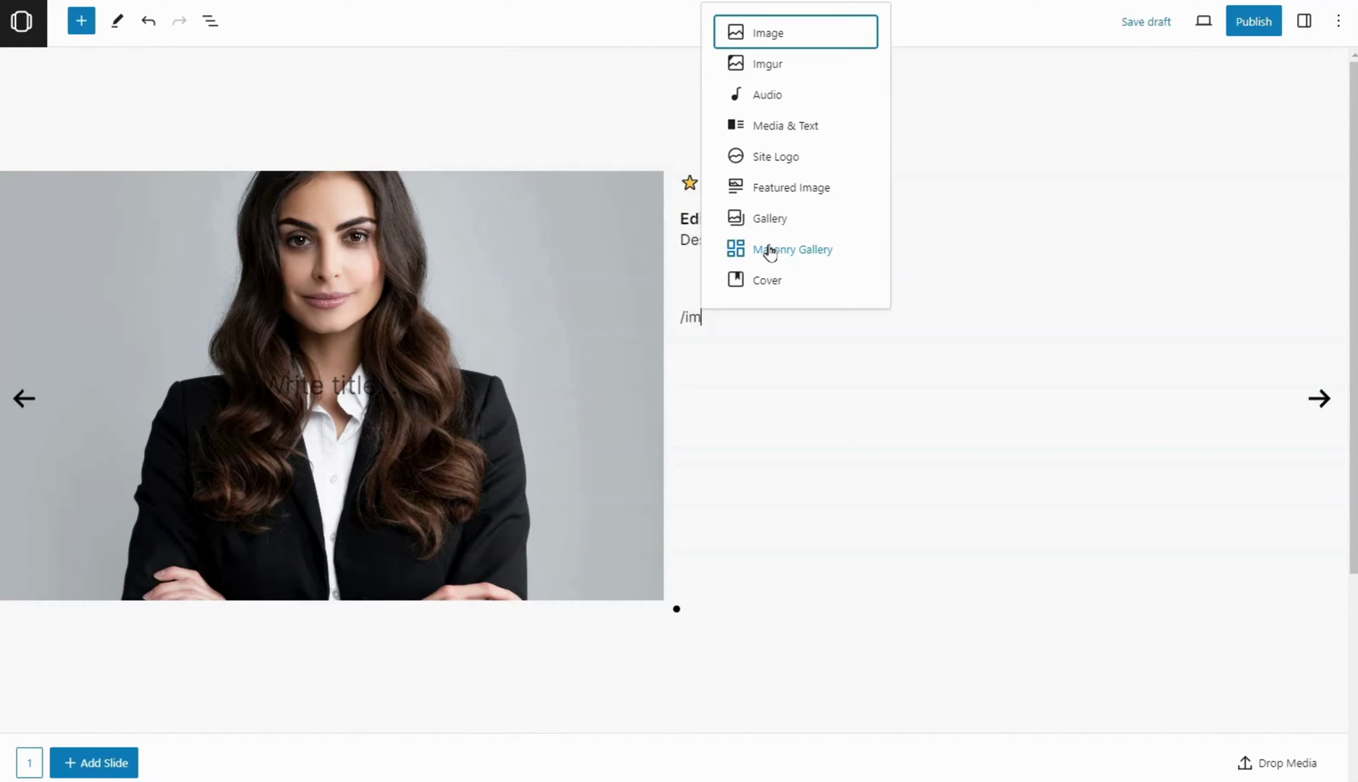
key(Return)
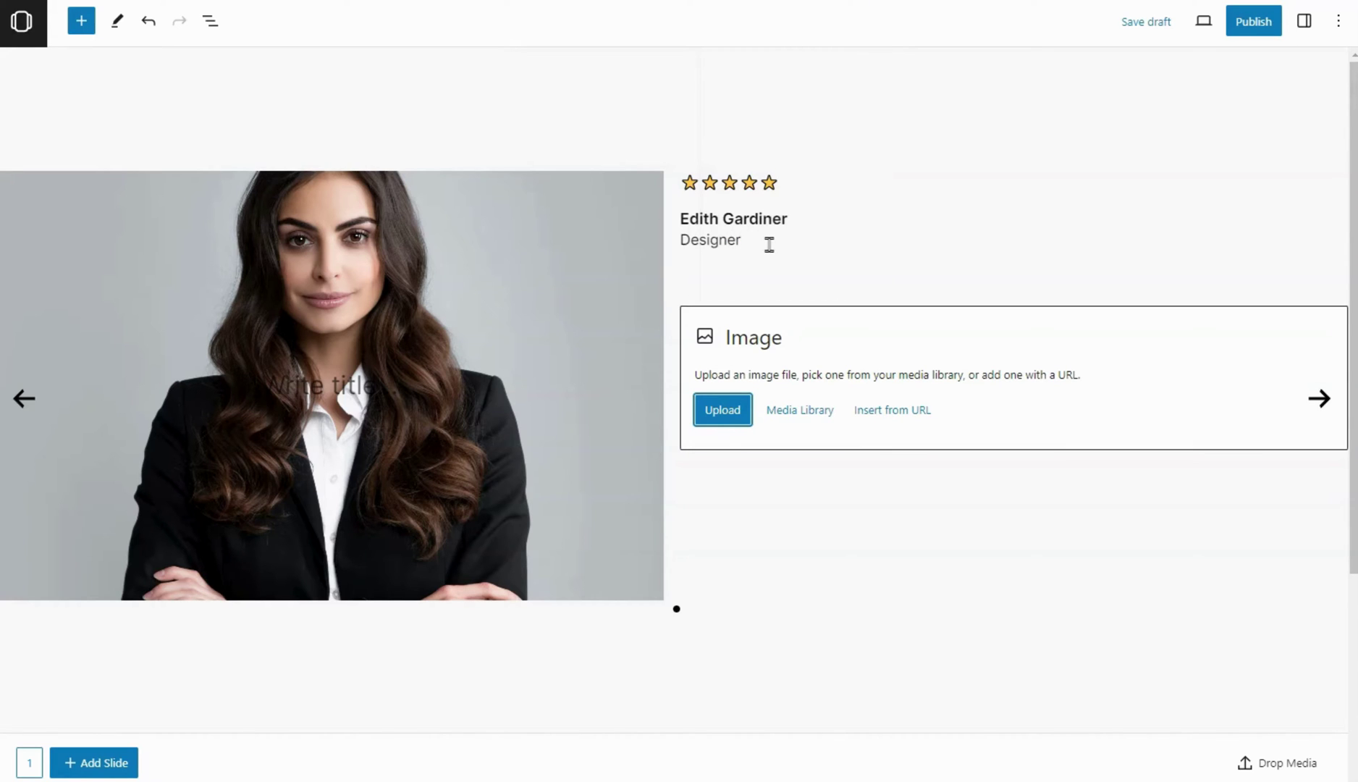
click(787, 413)
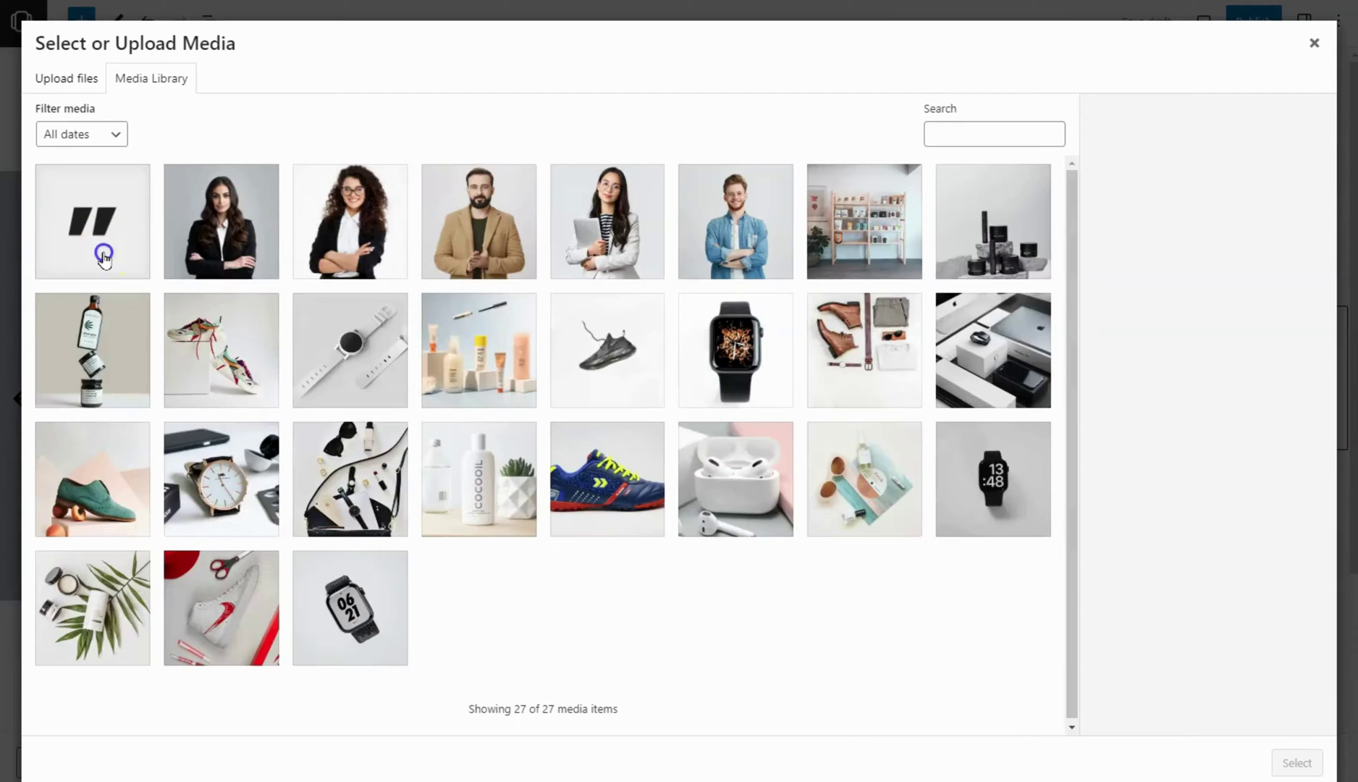
click(91, 221)
click(1296, 762)
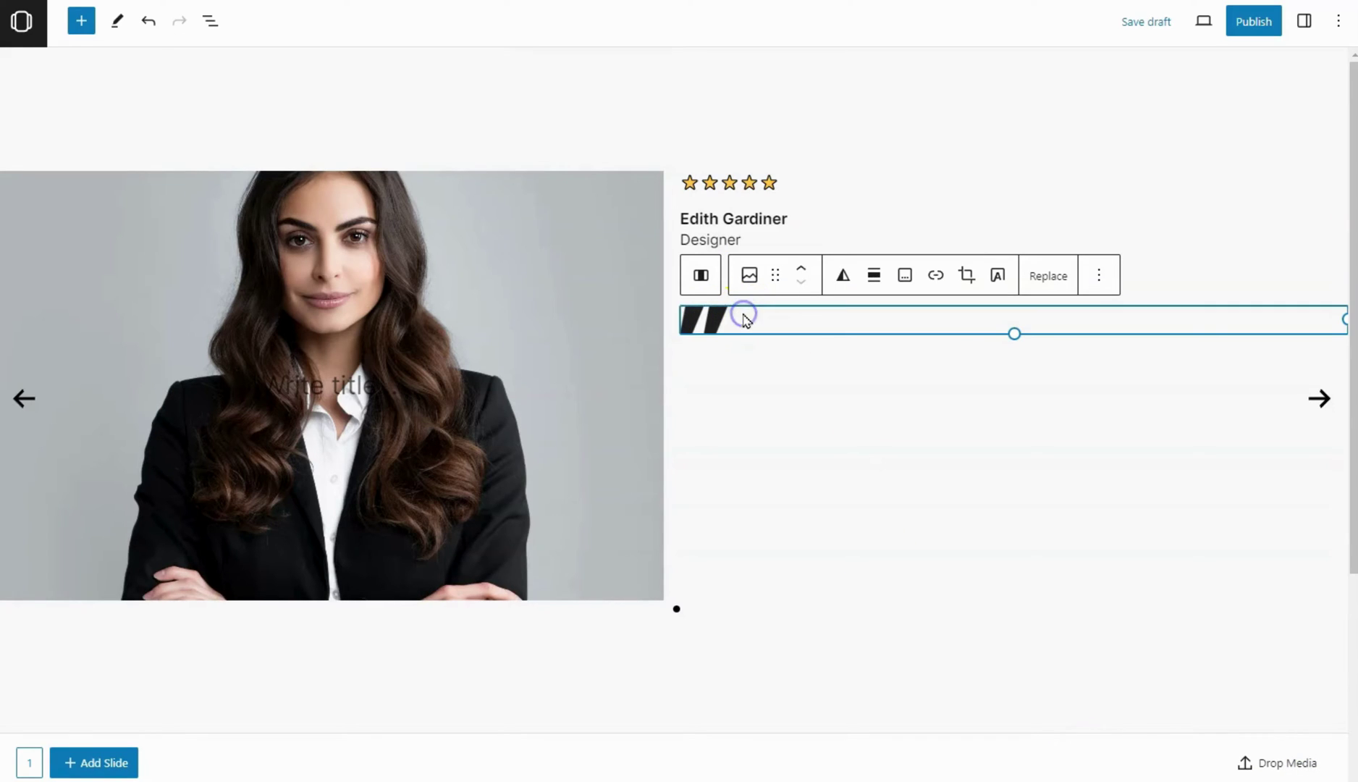
click(81, 21)
click(134, 216)
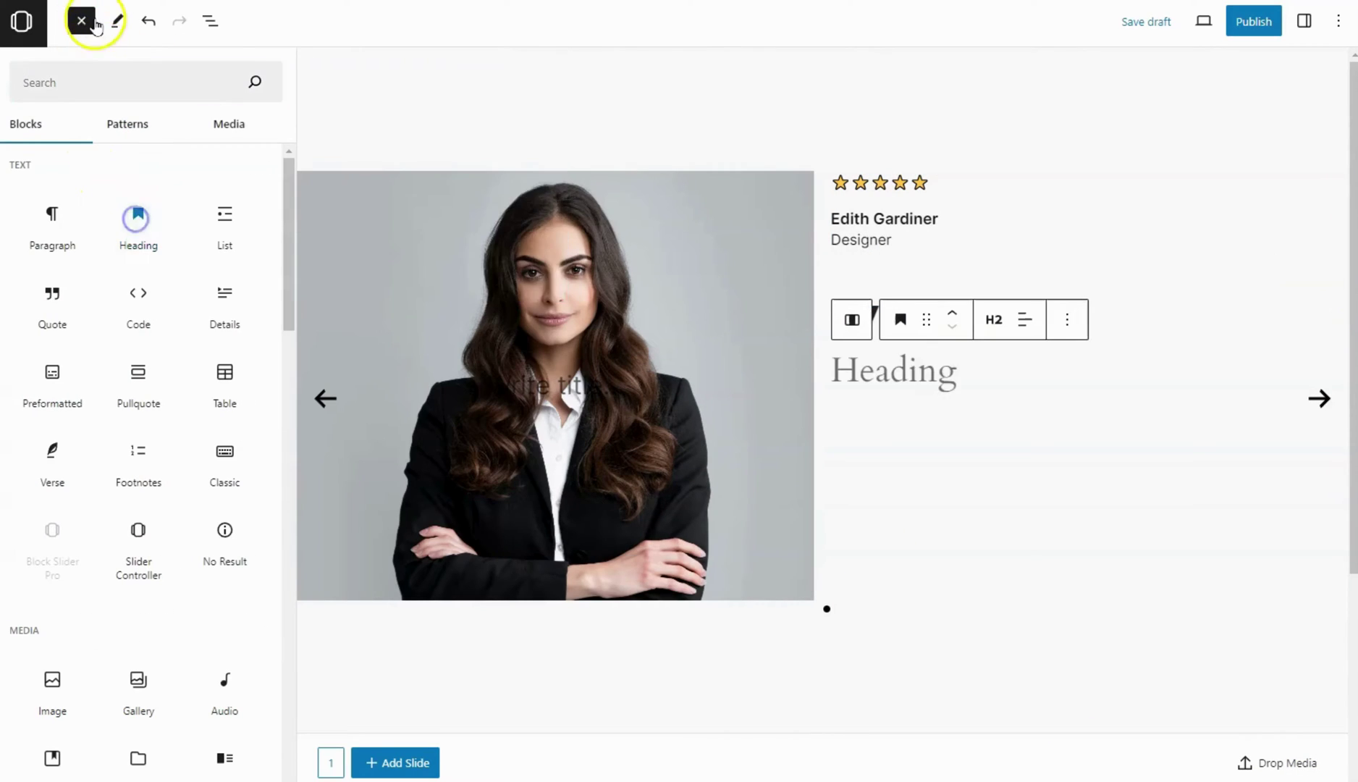
Paste 'Life-changing Product' into the heading and make it an H3
click(81, 21)
click(743, 377)
text(Life-changing Product)
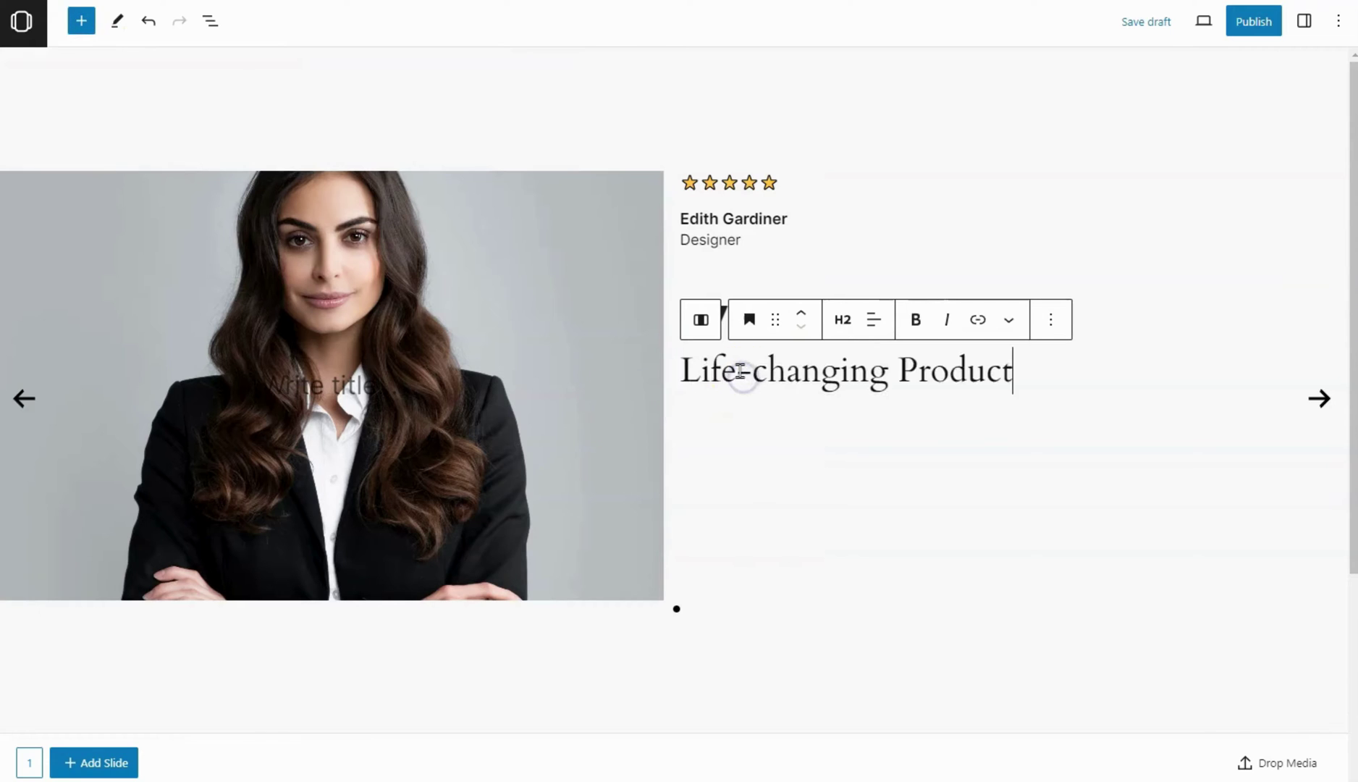
click(842, 321)
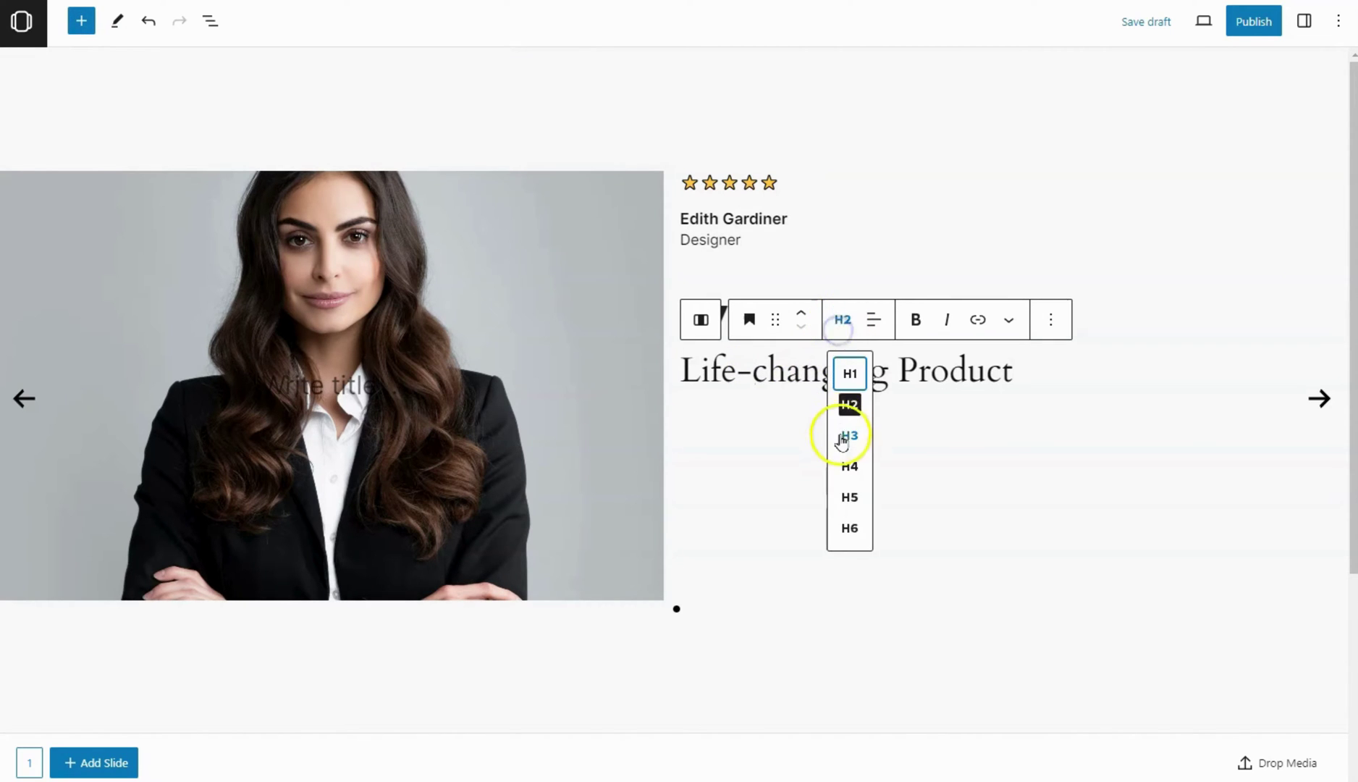
click(844, 436)
Make the Life-changing Product heading XL size with Bold weight
click(1304, 21)
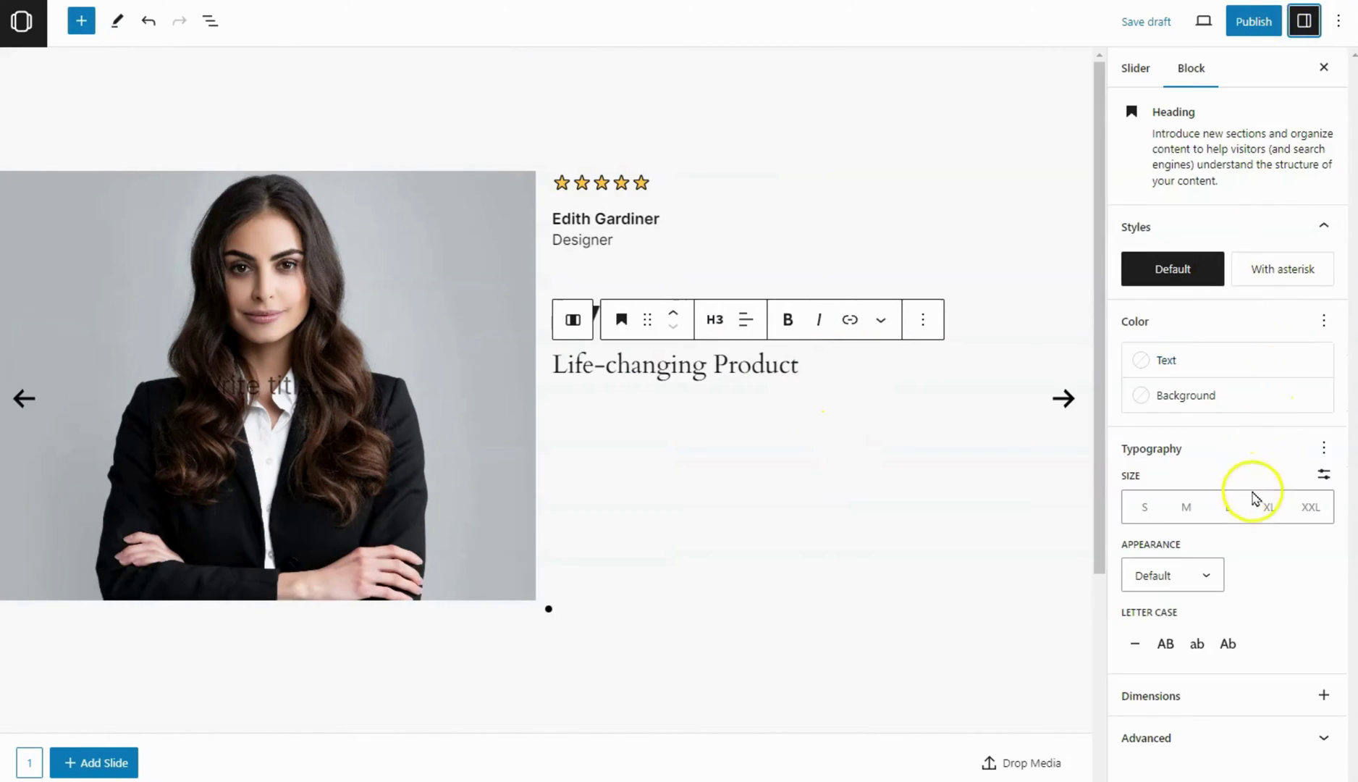
click(1266, 508)
click(1170, 572)
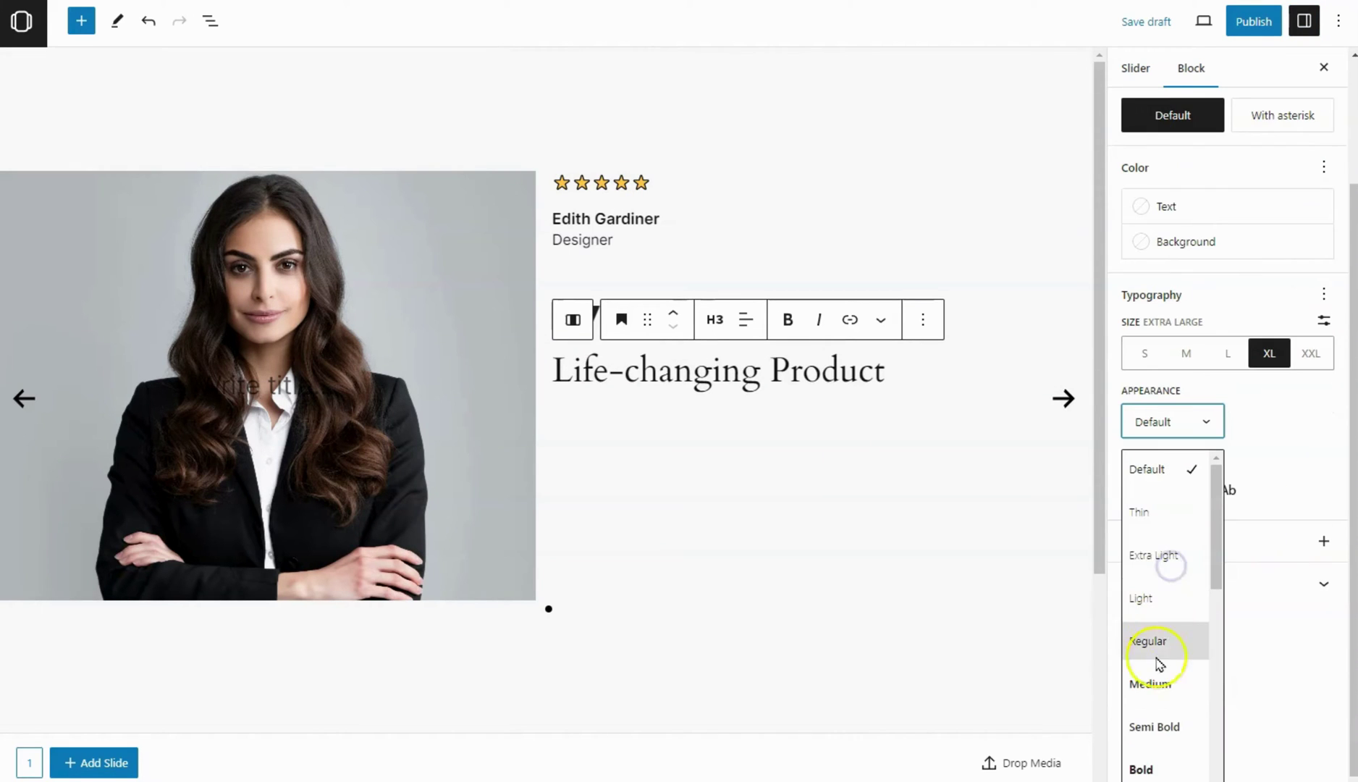
click(1153, 763)
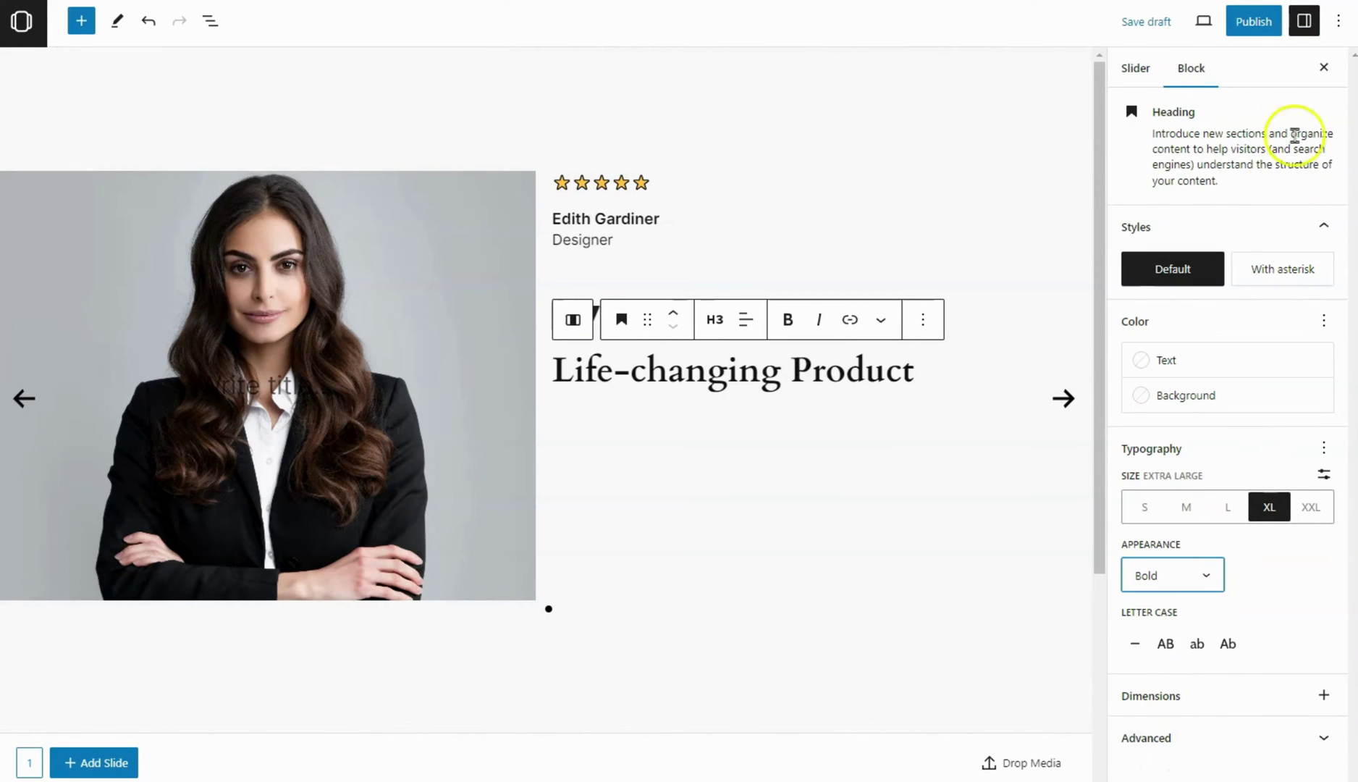
Set the heading's font family to Inter and add an empty paragraph below it
click(1324, 447)
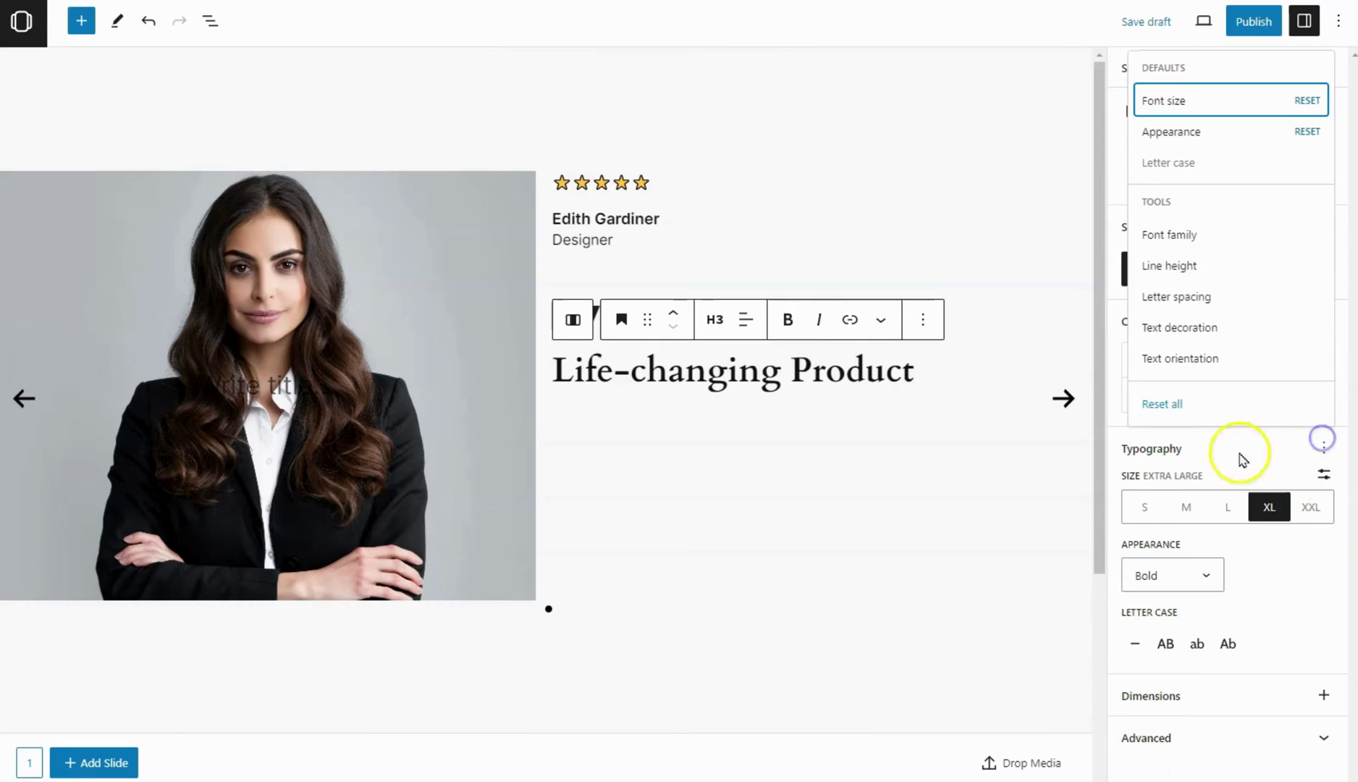
click(1173, 235)
click(1182, 506)
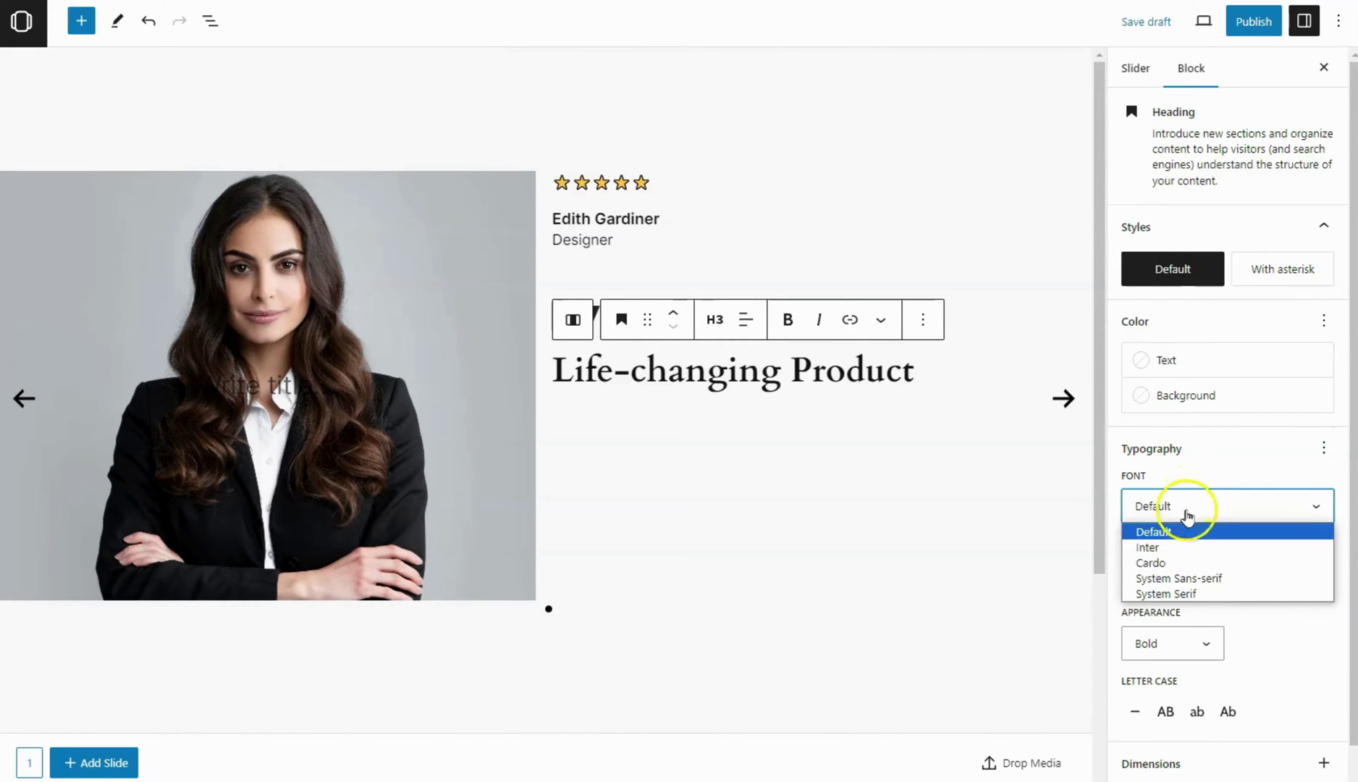
click(1167, 546)
click(1305, 20)
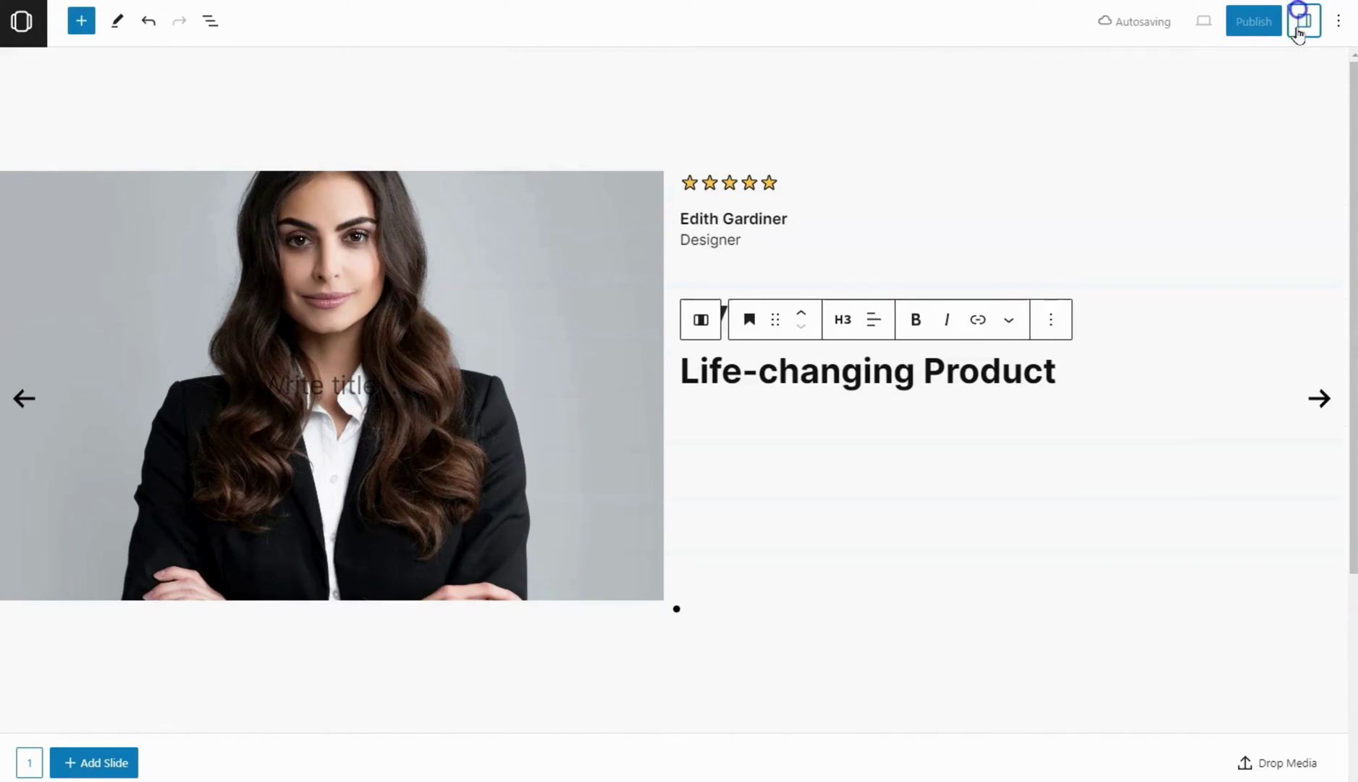
click(1079, 373)
key(Return)
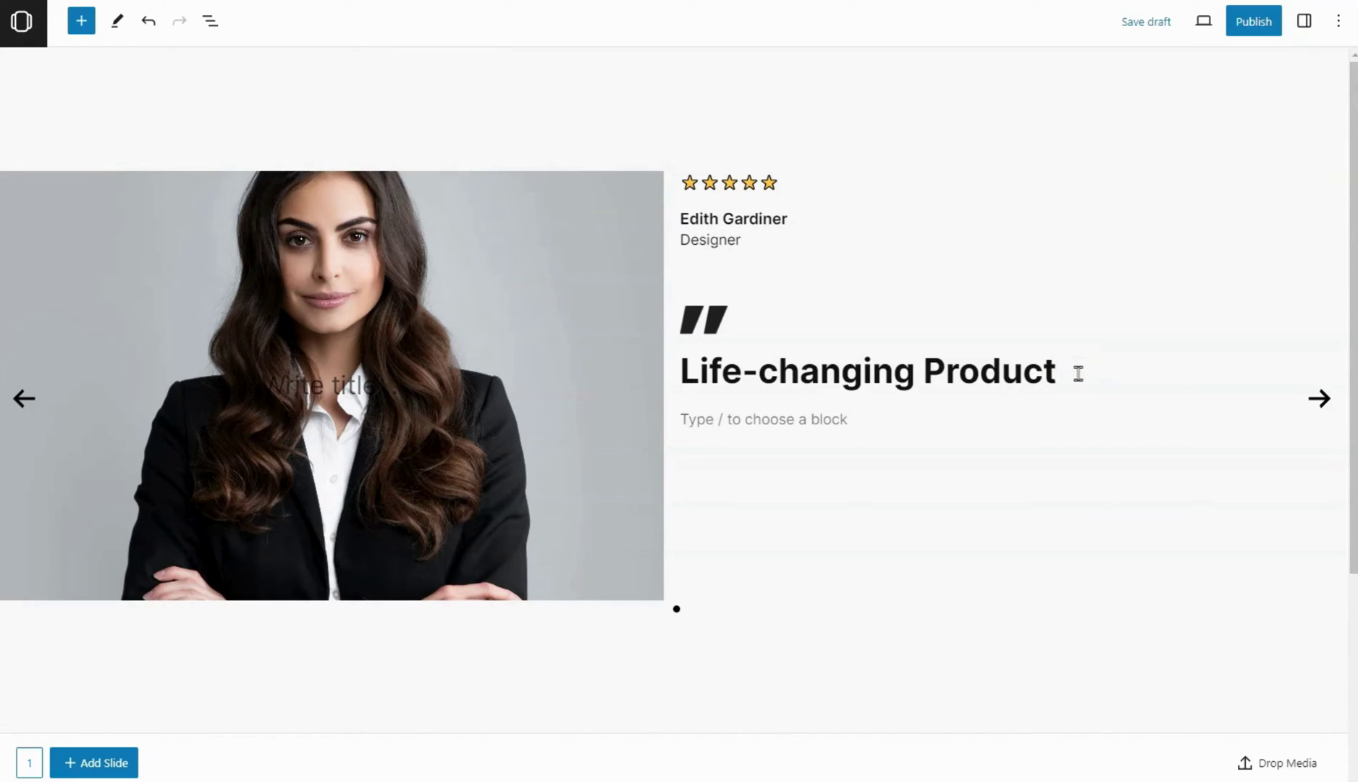
Paste the testimonial quote into the empty paragraph and give it a custom 25 px size
click(870, 409)
text("I never knew how much one product could revolutionize my daily routine until I tried this one. It's truly a game-changer.")
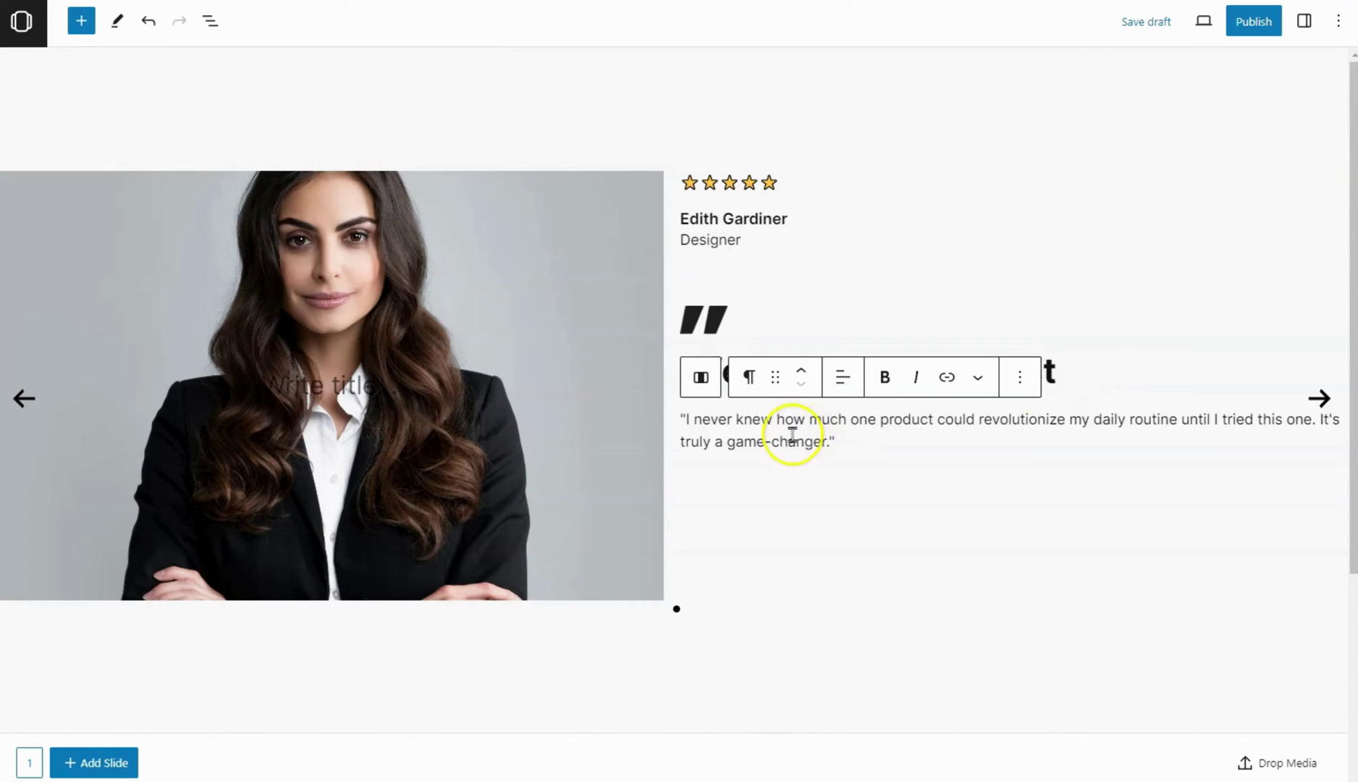
click(1304, 20)
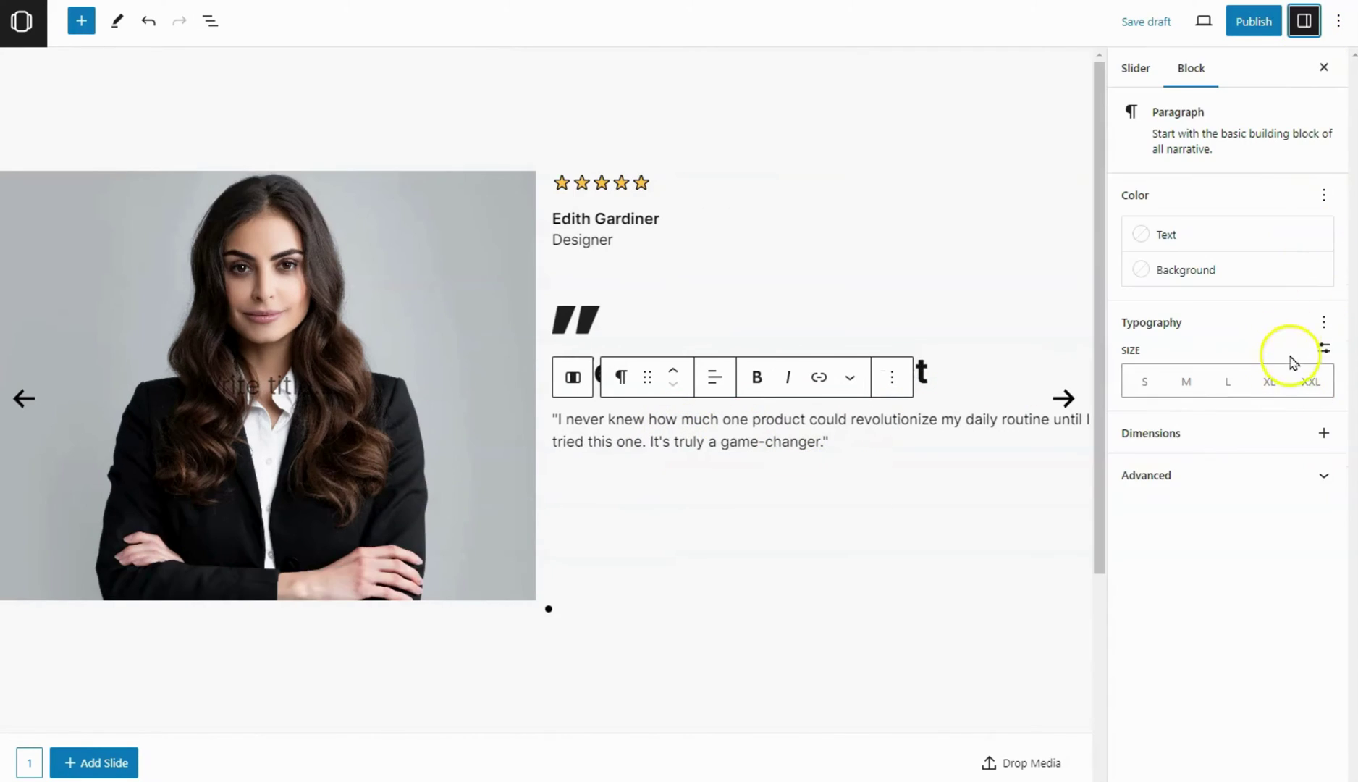
click(1323, 349)
click(1142, 377)
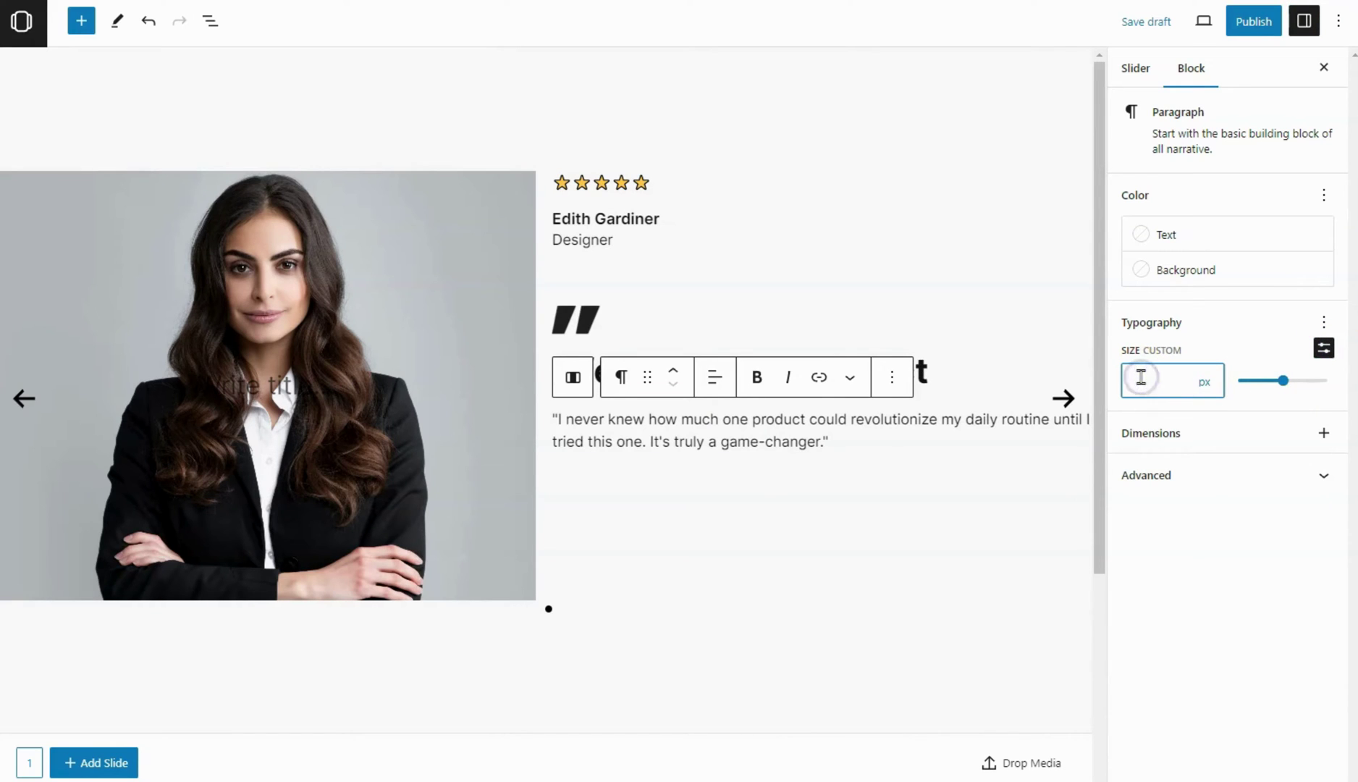
text(26)
Colour the quote text grey (Contrast / Two) and select its containing column
click(1166, 234)
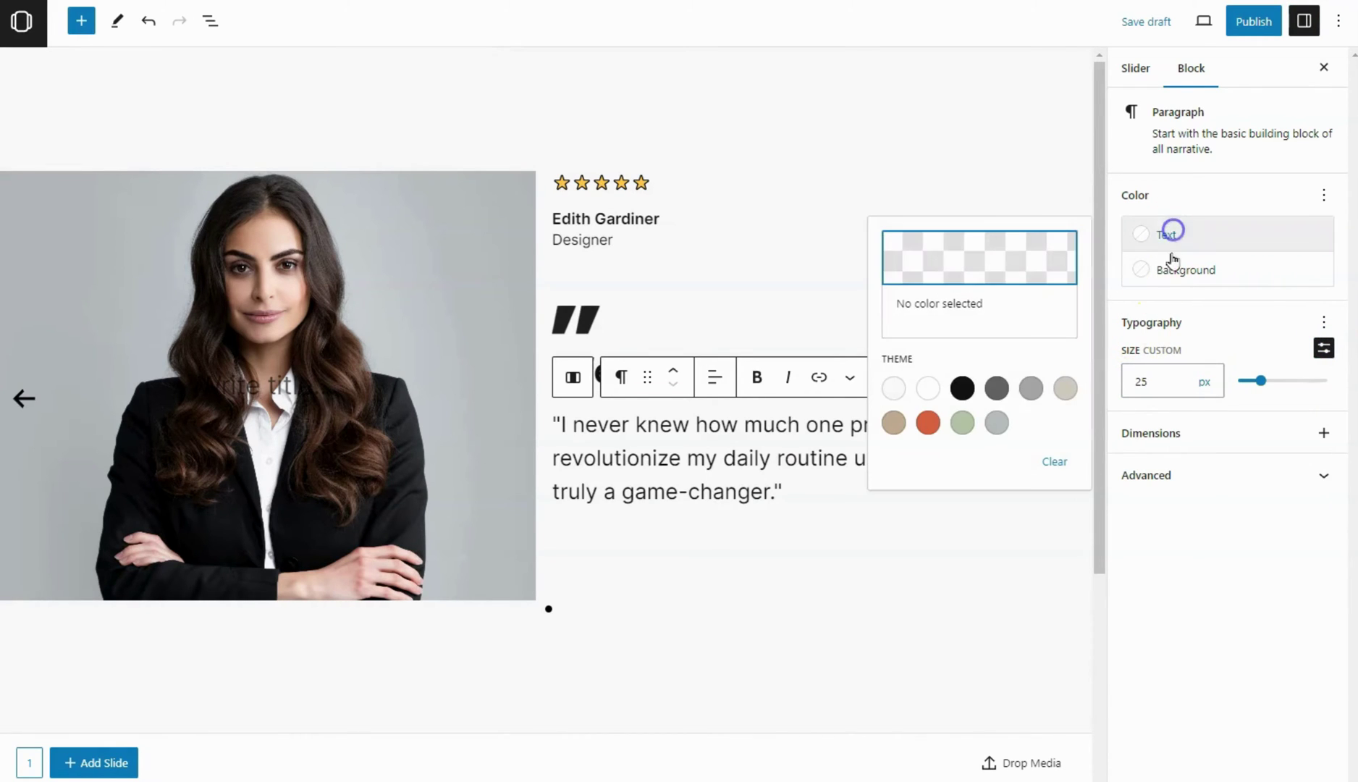
click(996, 388)
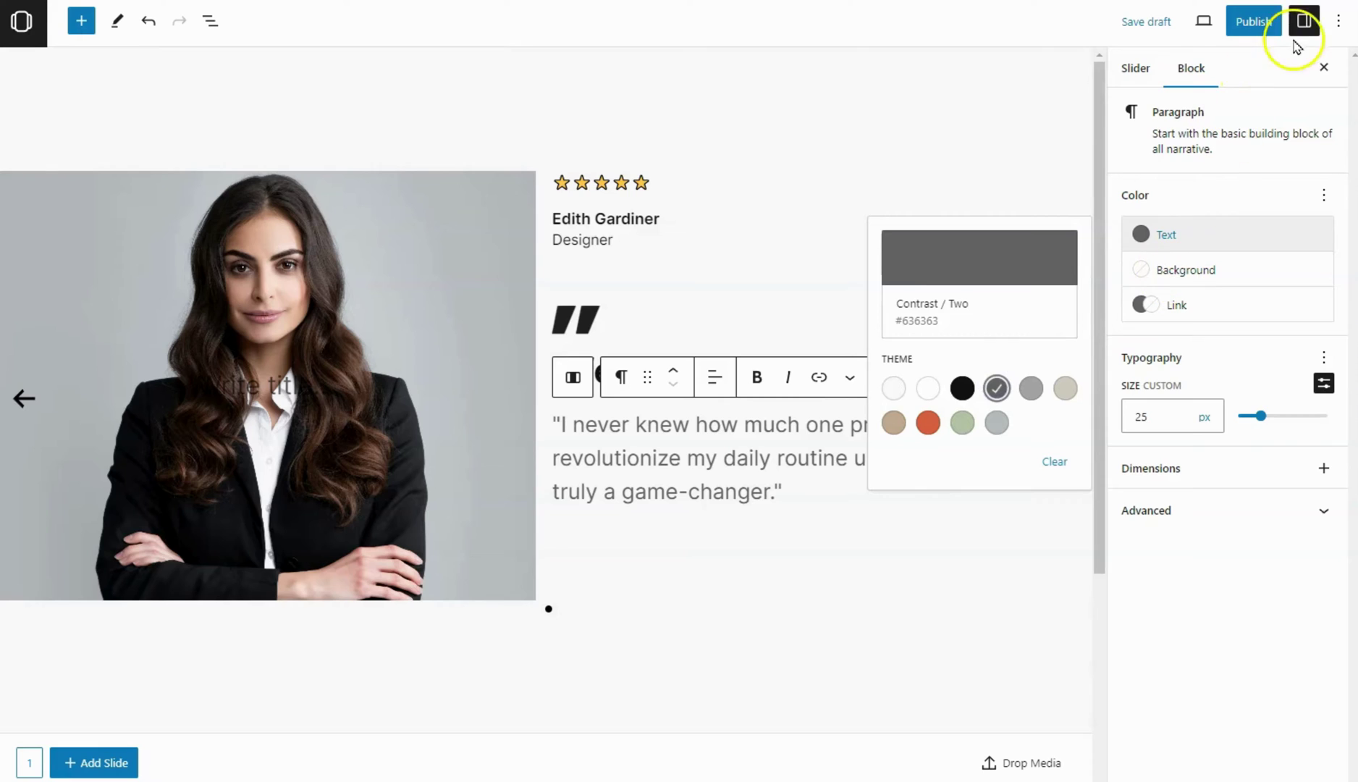
click(1305, 21)
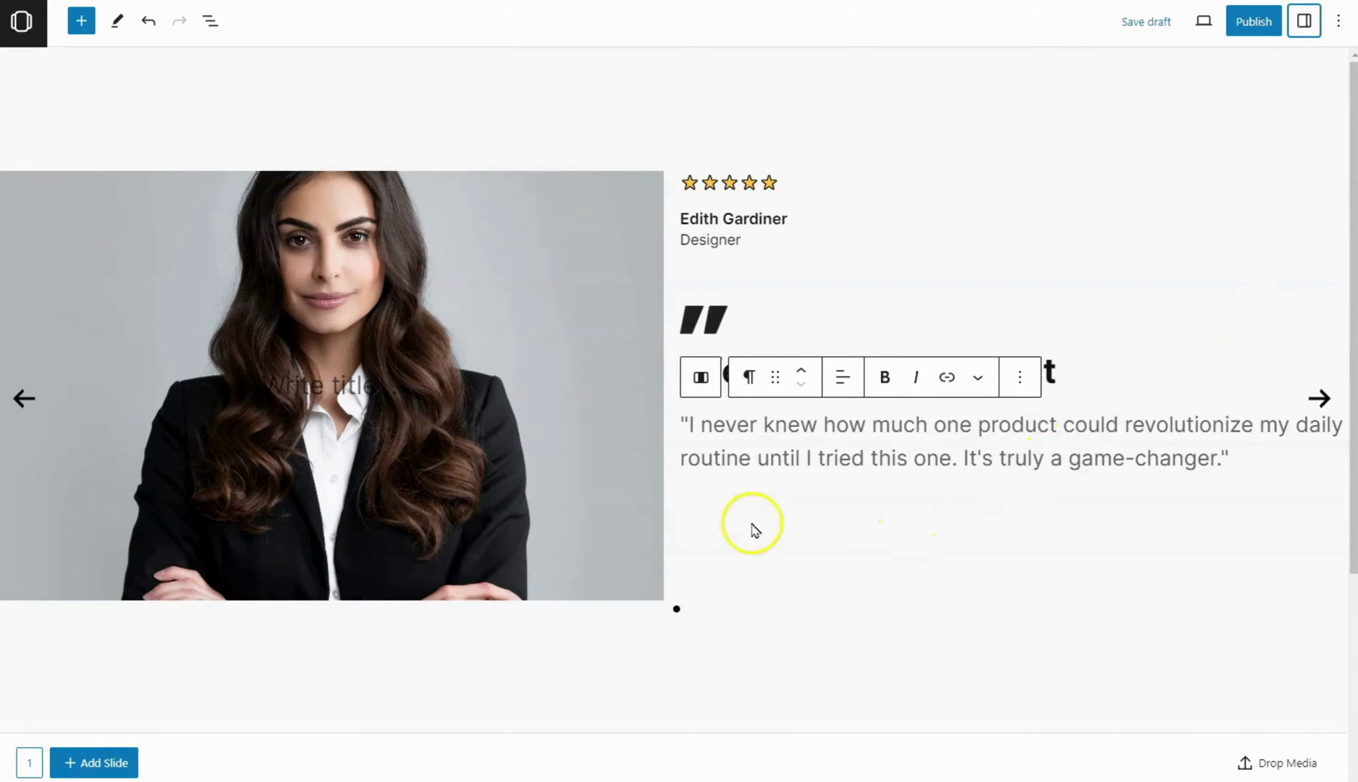
click(701, 378)
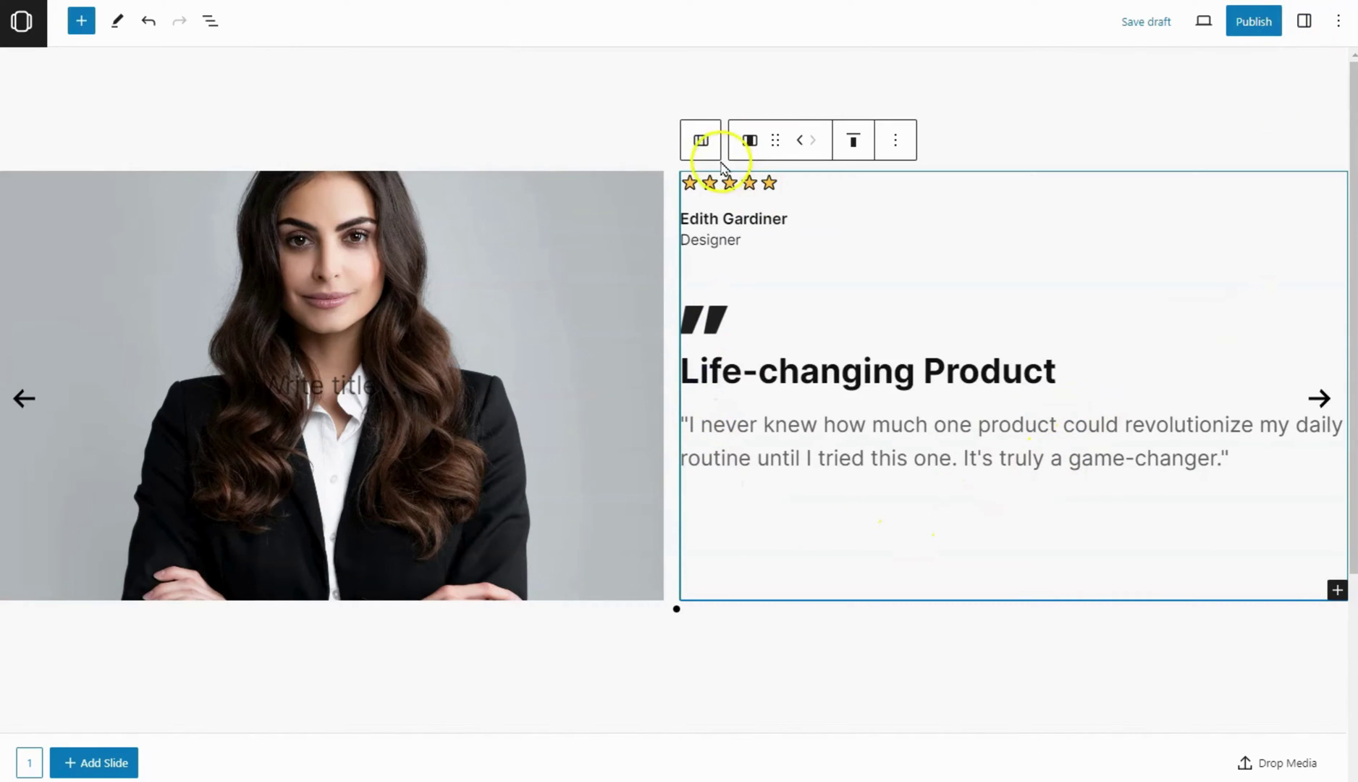
Set the slide's Columns block spacing to 4
click(701, 140)
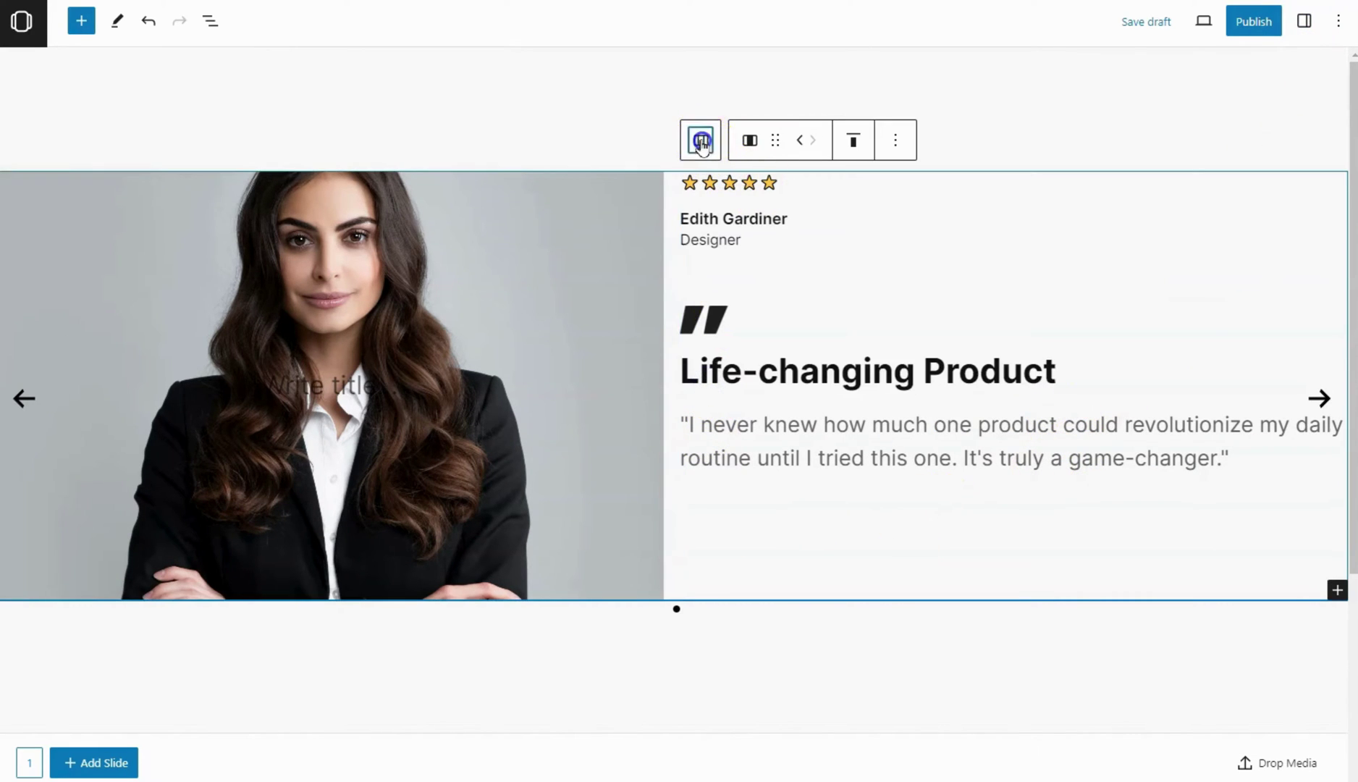
click(213, 29)
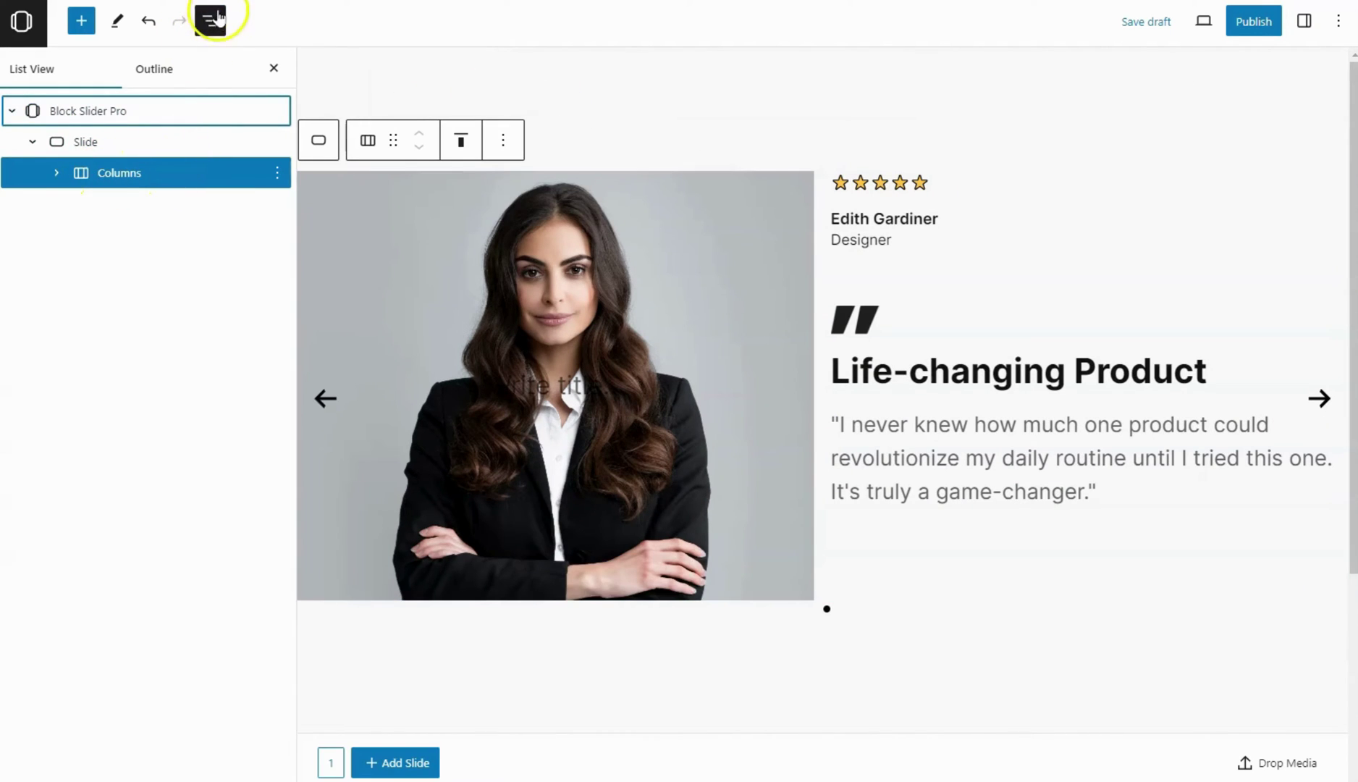
click(212, 27)
click(1304, 20)
click(1287, 189)
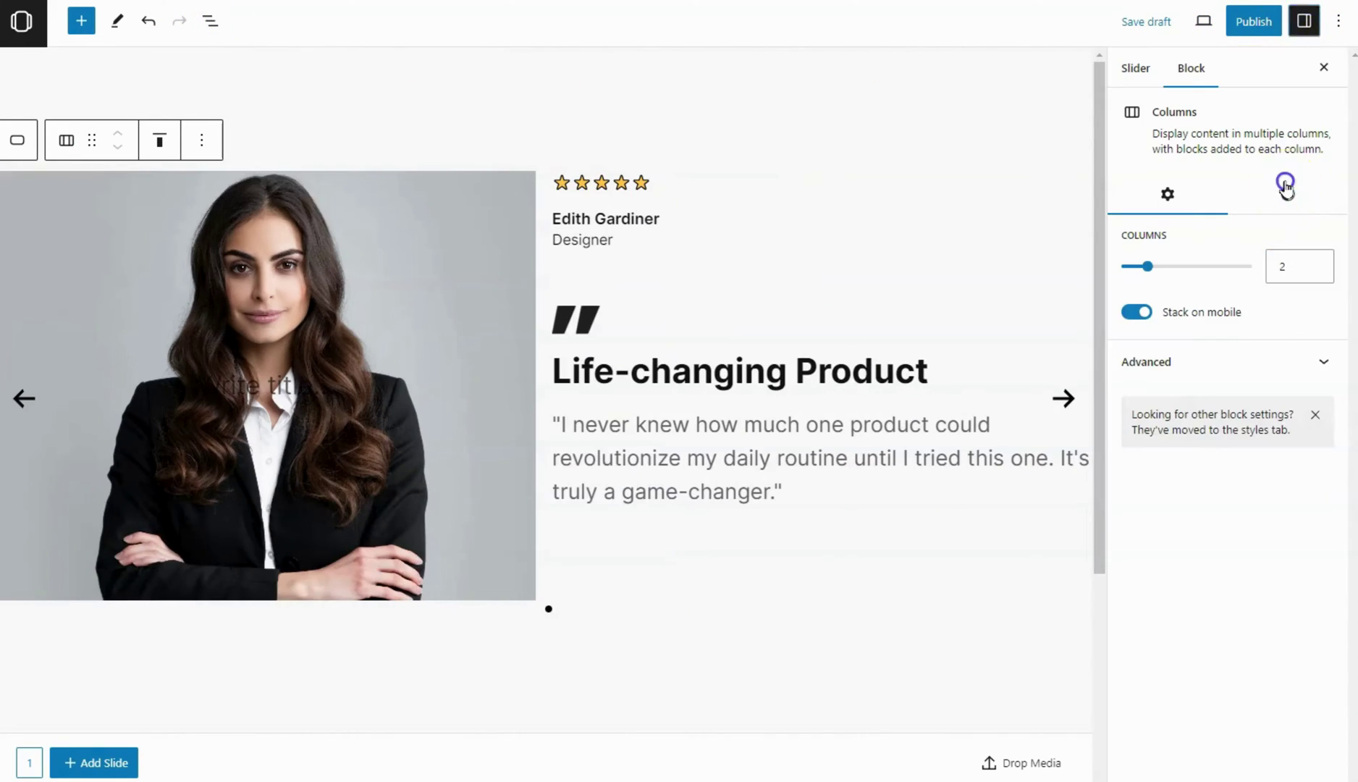
scroll(1231, 455, down, 2)
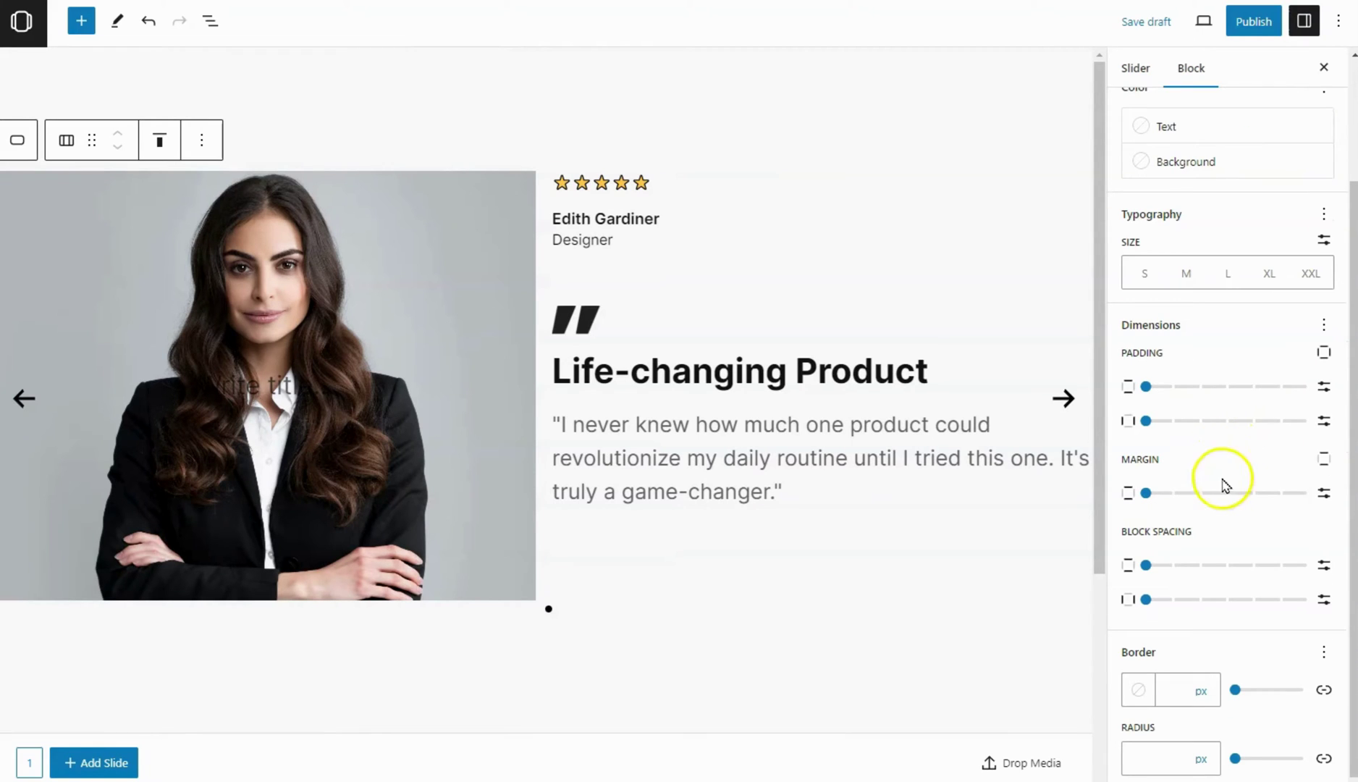
click(1257, 606)
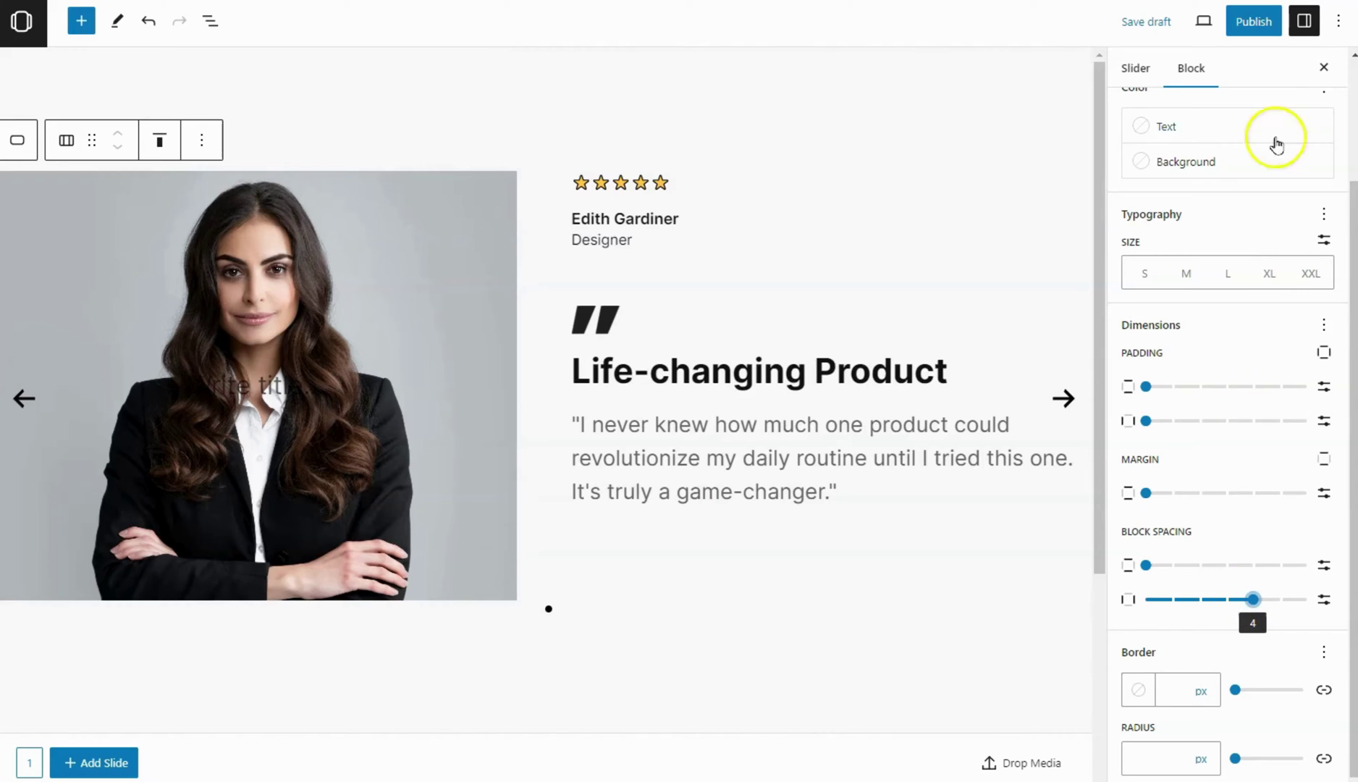
Vertically centre the content of the slide's columns
click(1304, 21)
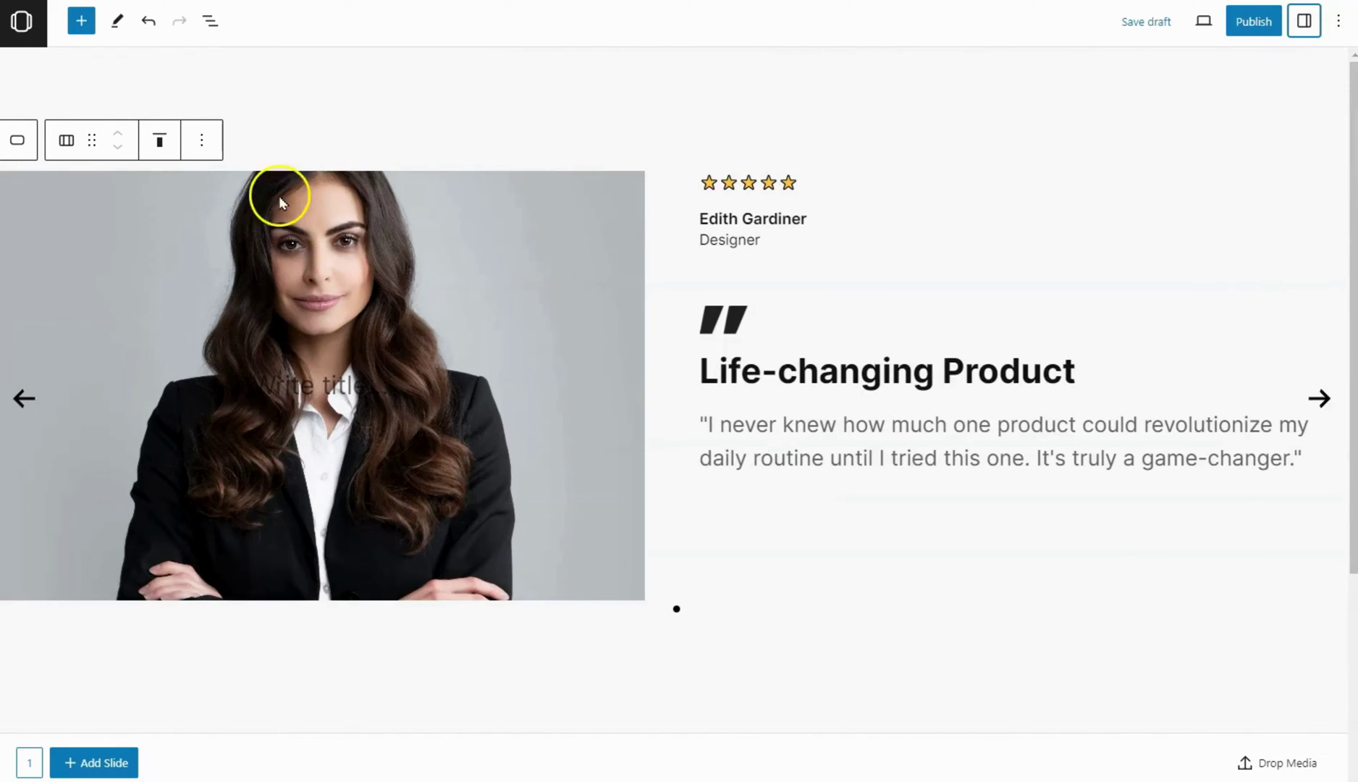
click(158, 146)
click(187, 223)
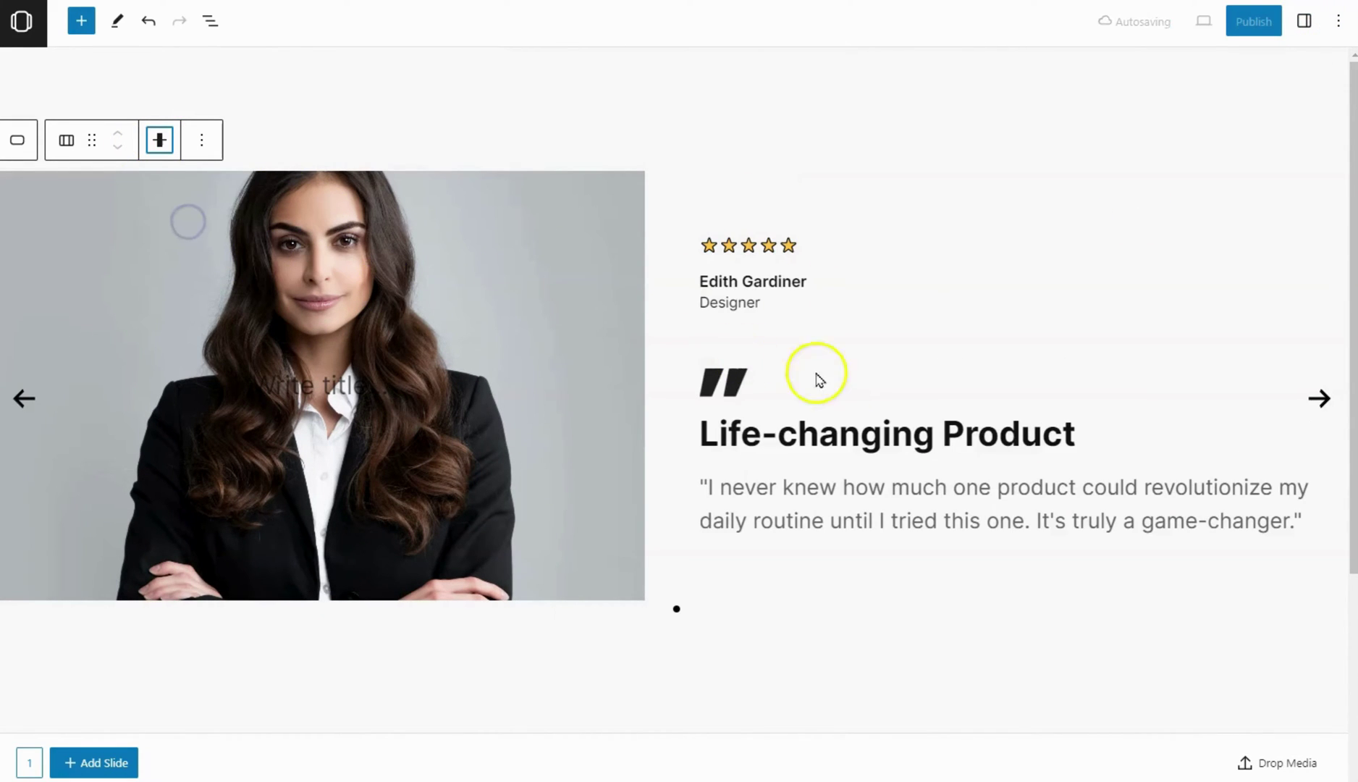
Set the image column's width to 40%
click(208, 34)
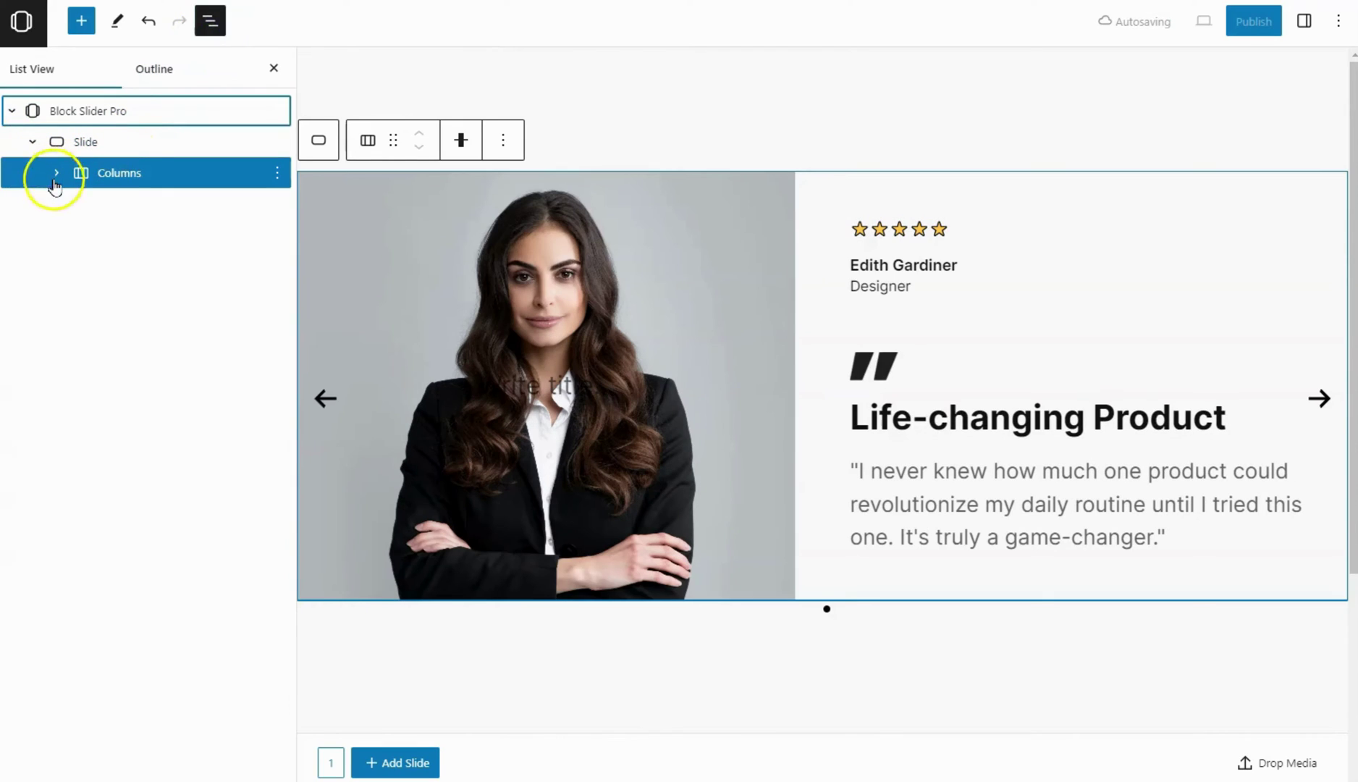
click(56, 173)
click(141, 203)
click(210, 29)
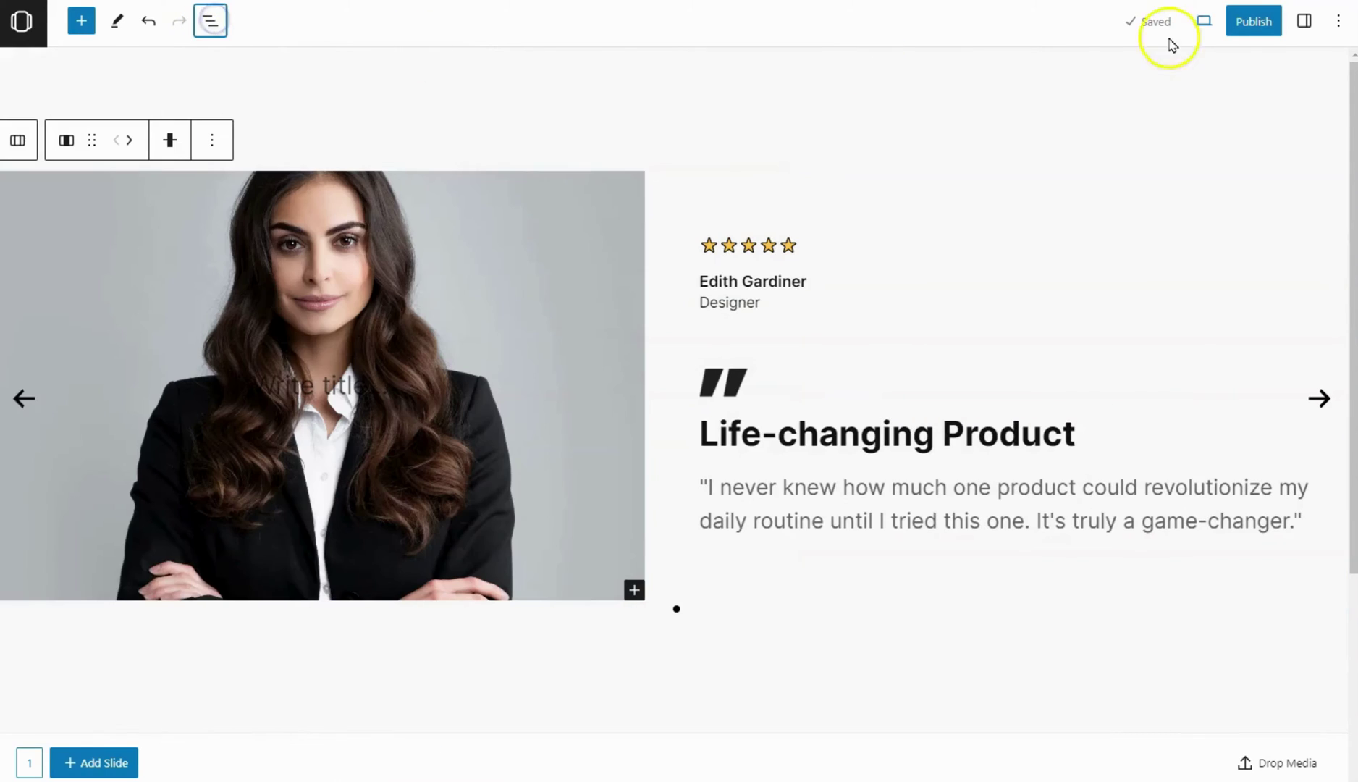
click(1304, 21)
click(1326, 395)
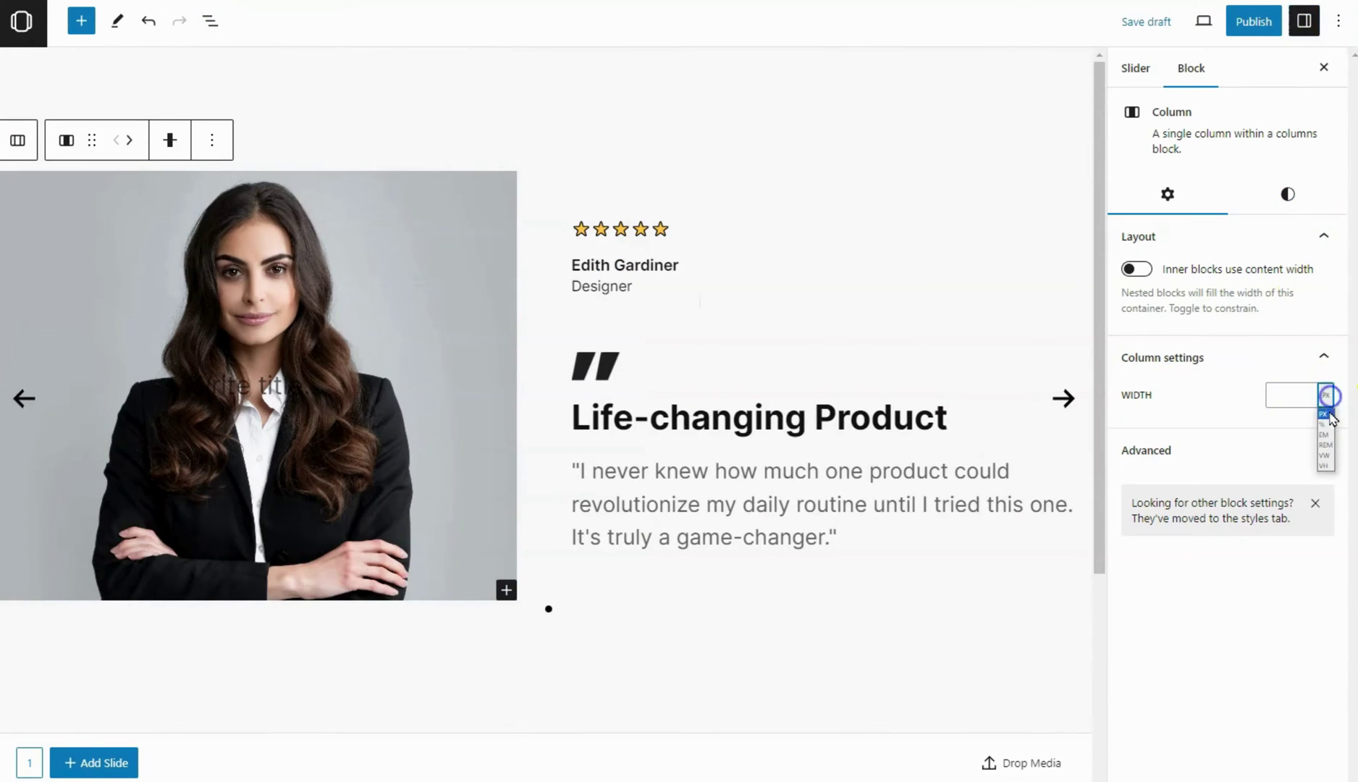
click(1326, 425)
click(1288, 396)
text(40)
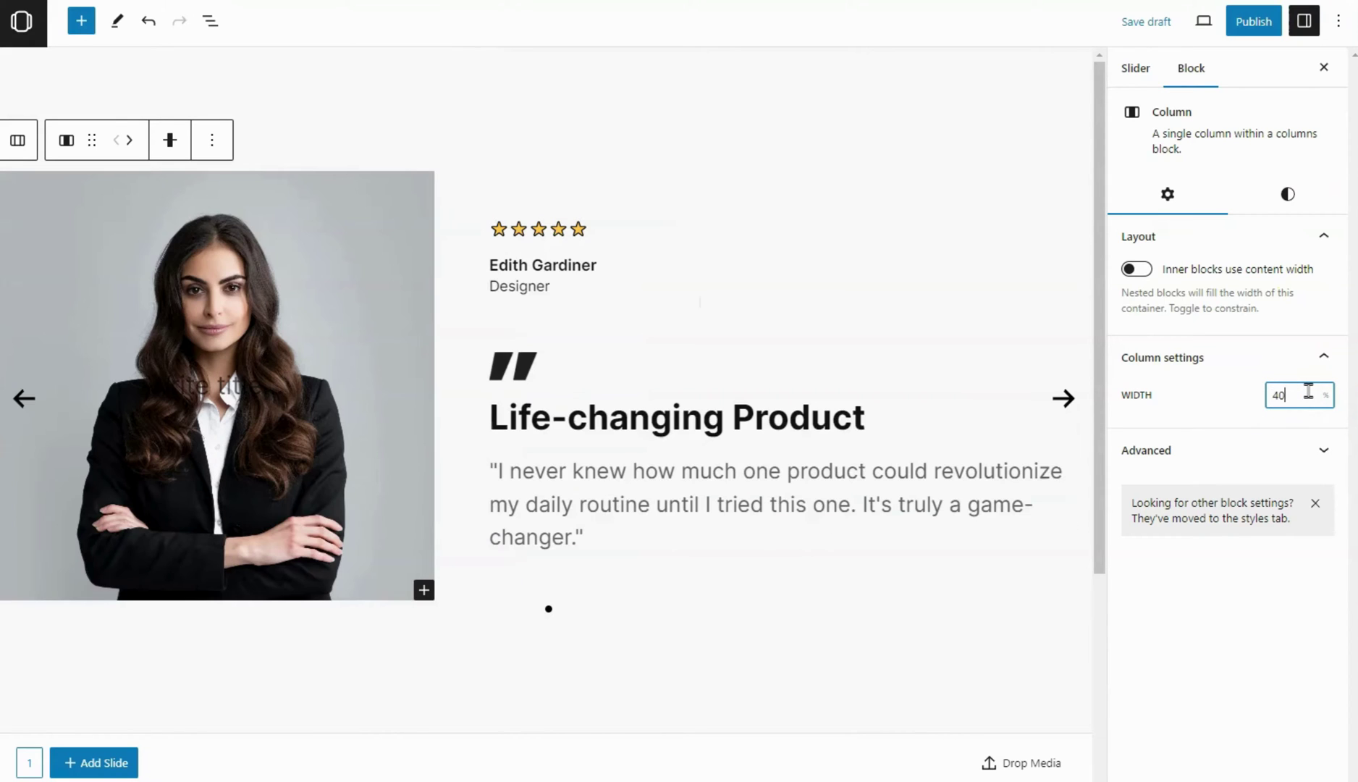
click(1304, 21)
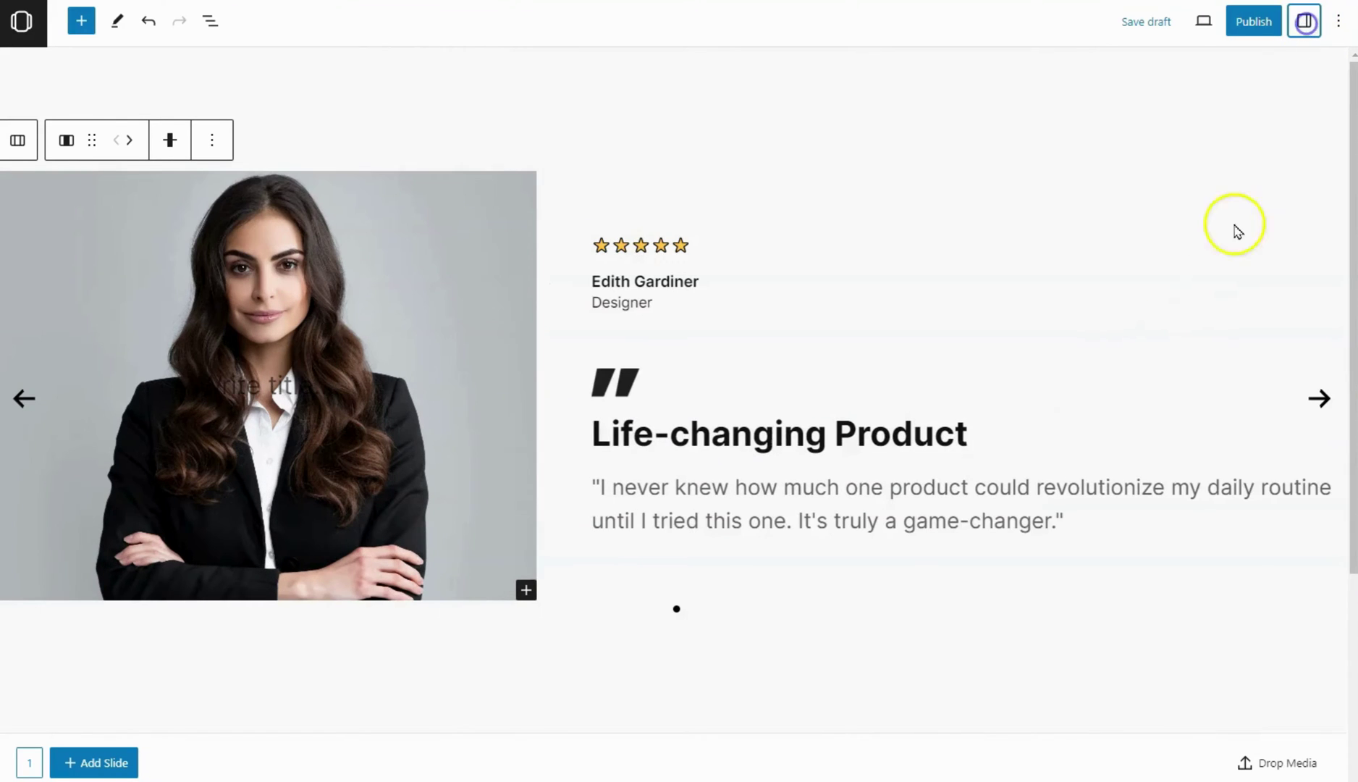
click(215, 26)
Duplicate the testimonial Slide block
click(33, 141)
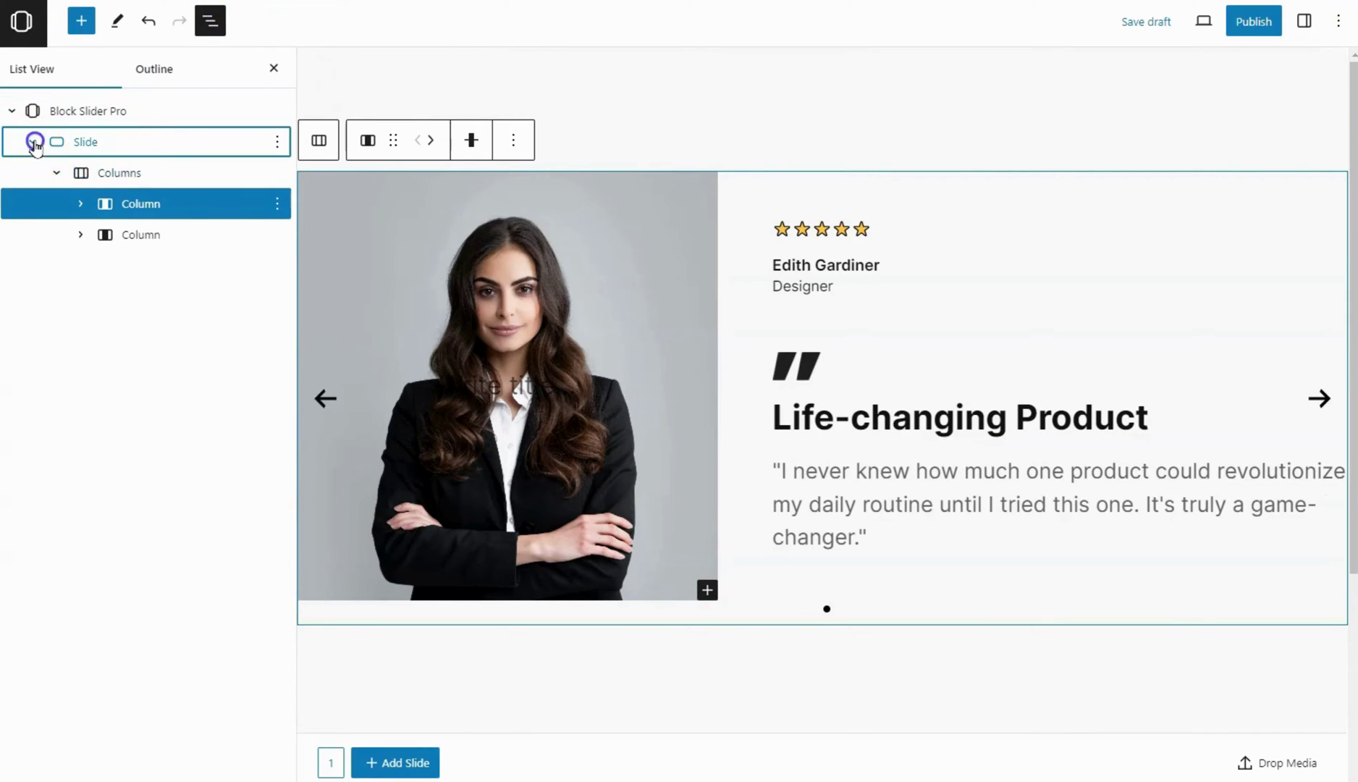
click(161, 152)
click(277, 142)
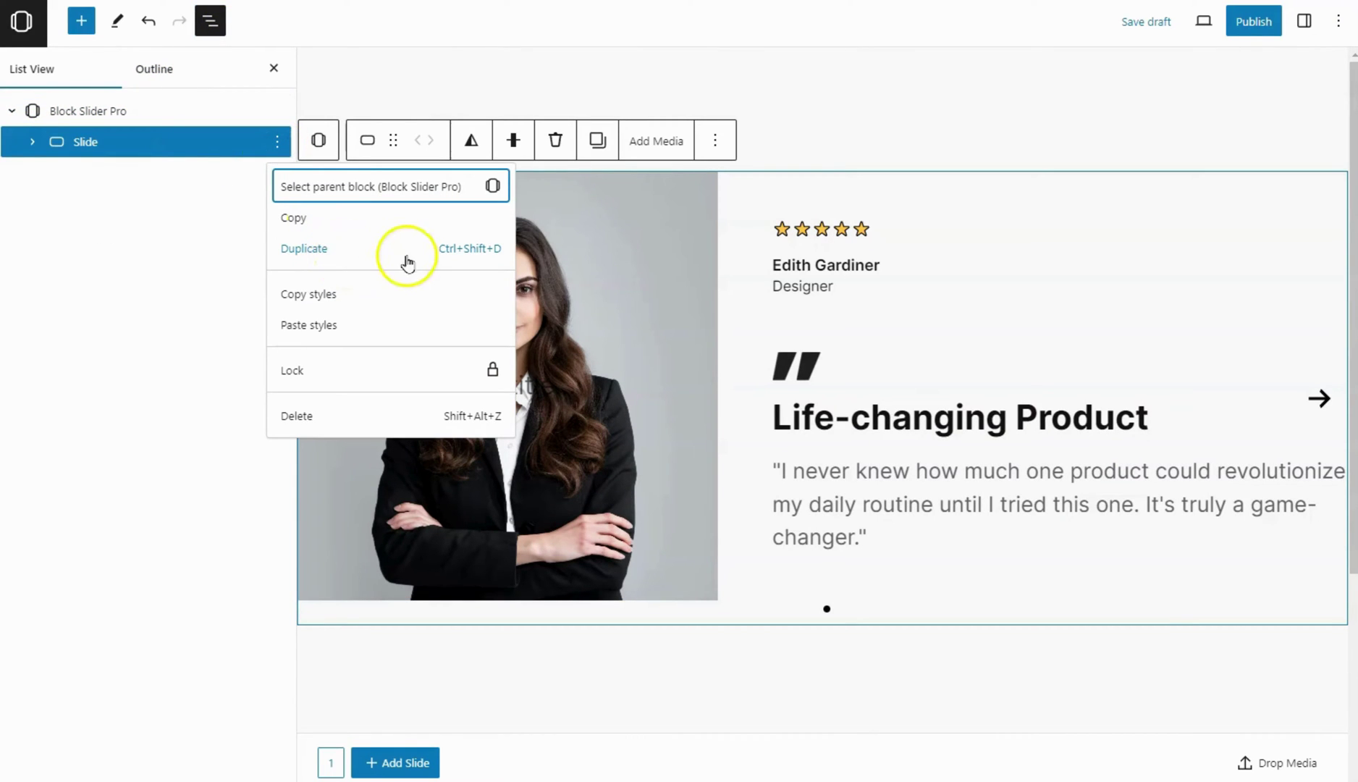
click(371, 258)
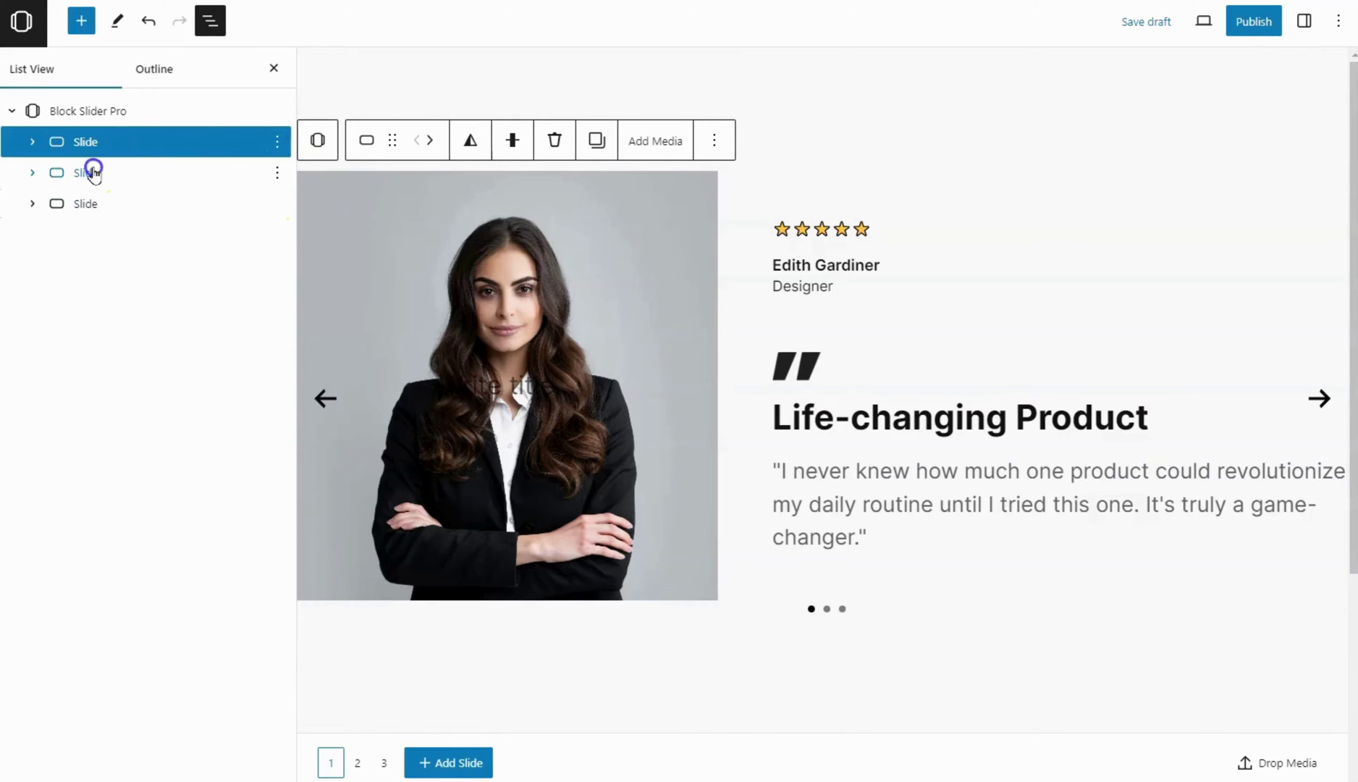
Check the Impressive Service and A Must-Have Experience slides, then select the Block Slider Pro block
click(87, 172)
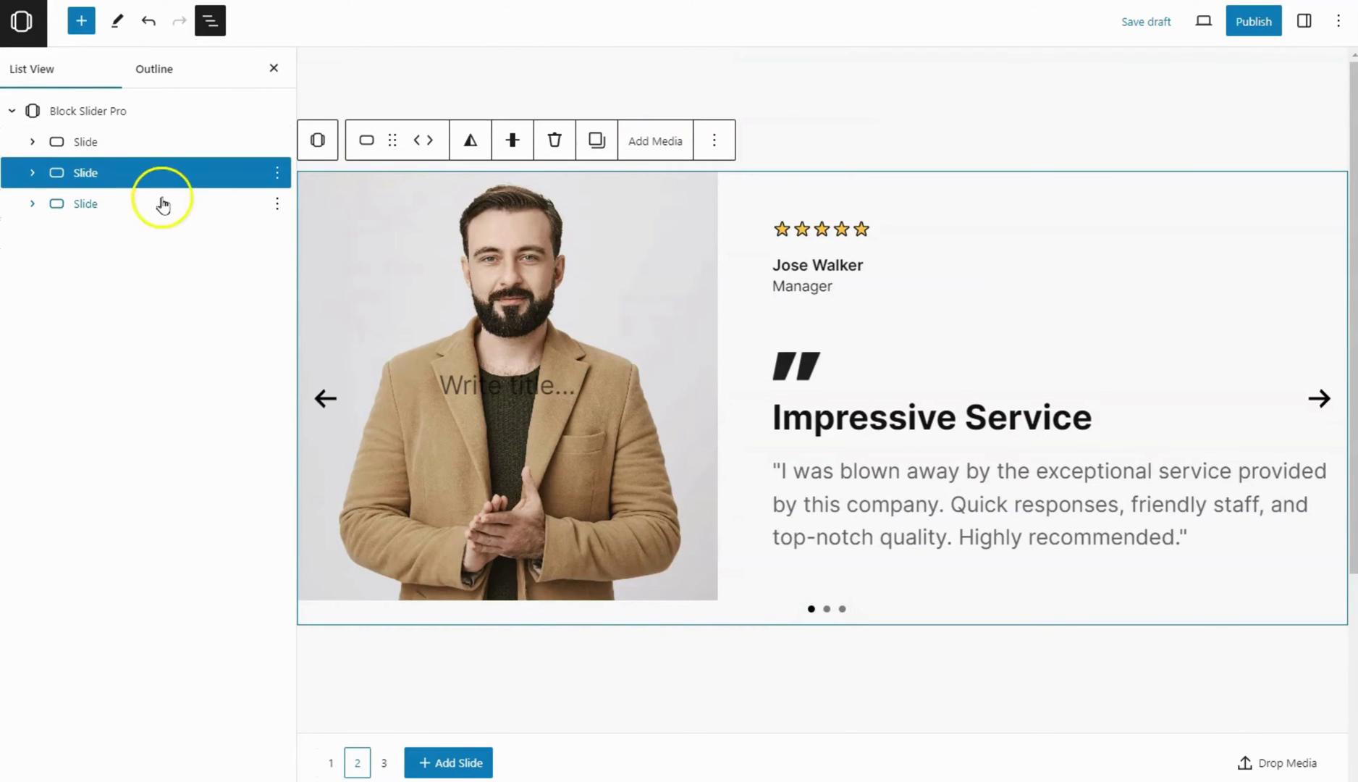
click(165, 205)
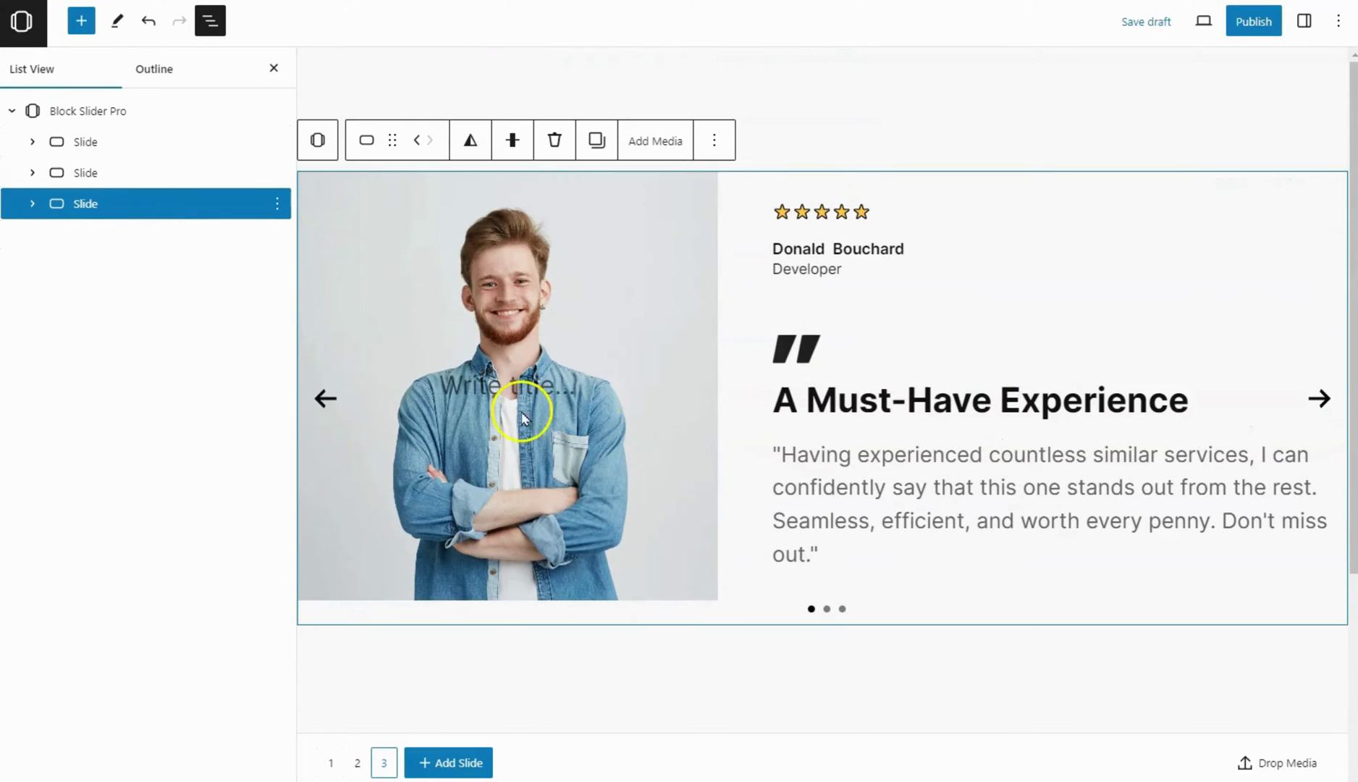
click(105, 116)
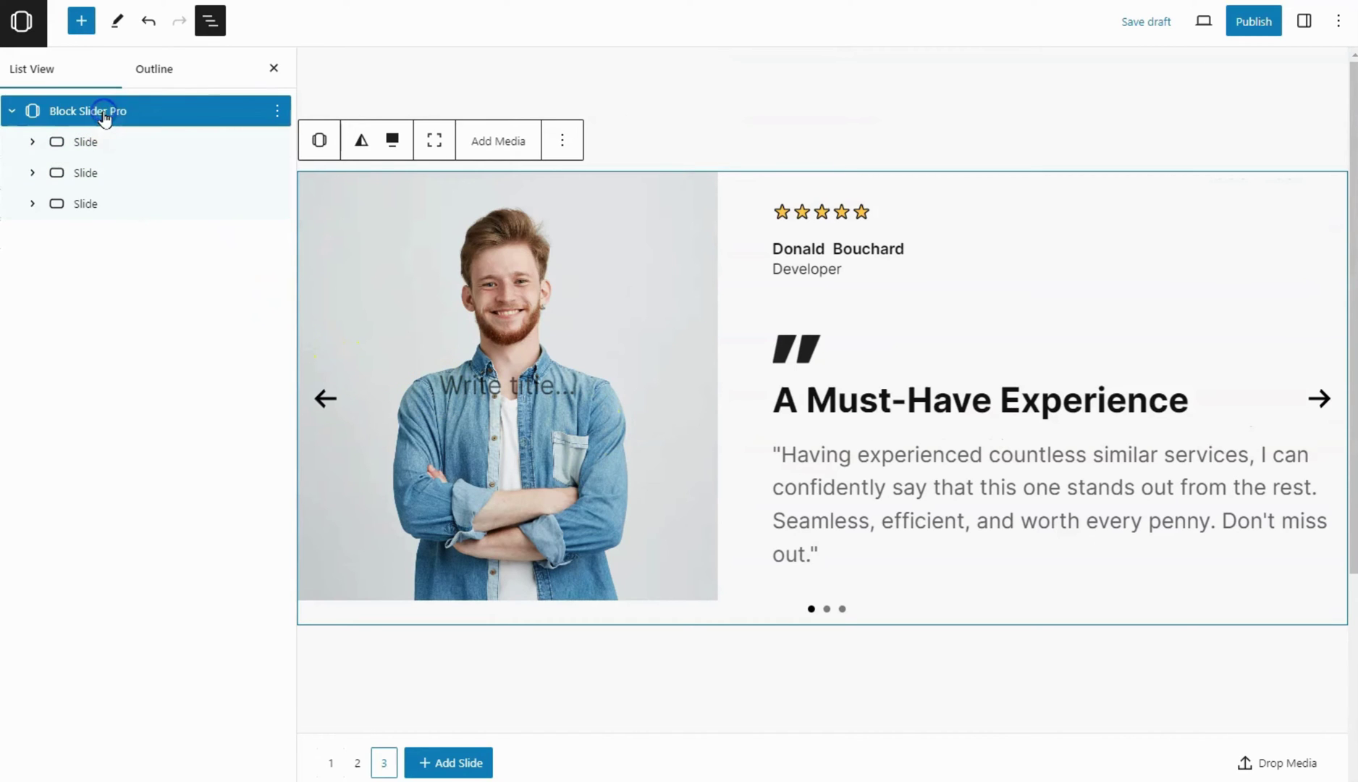
click(210, 20)
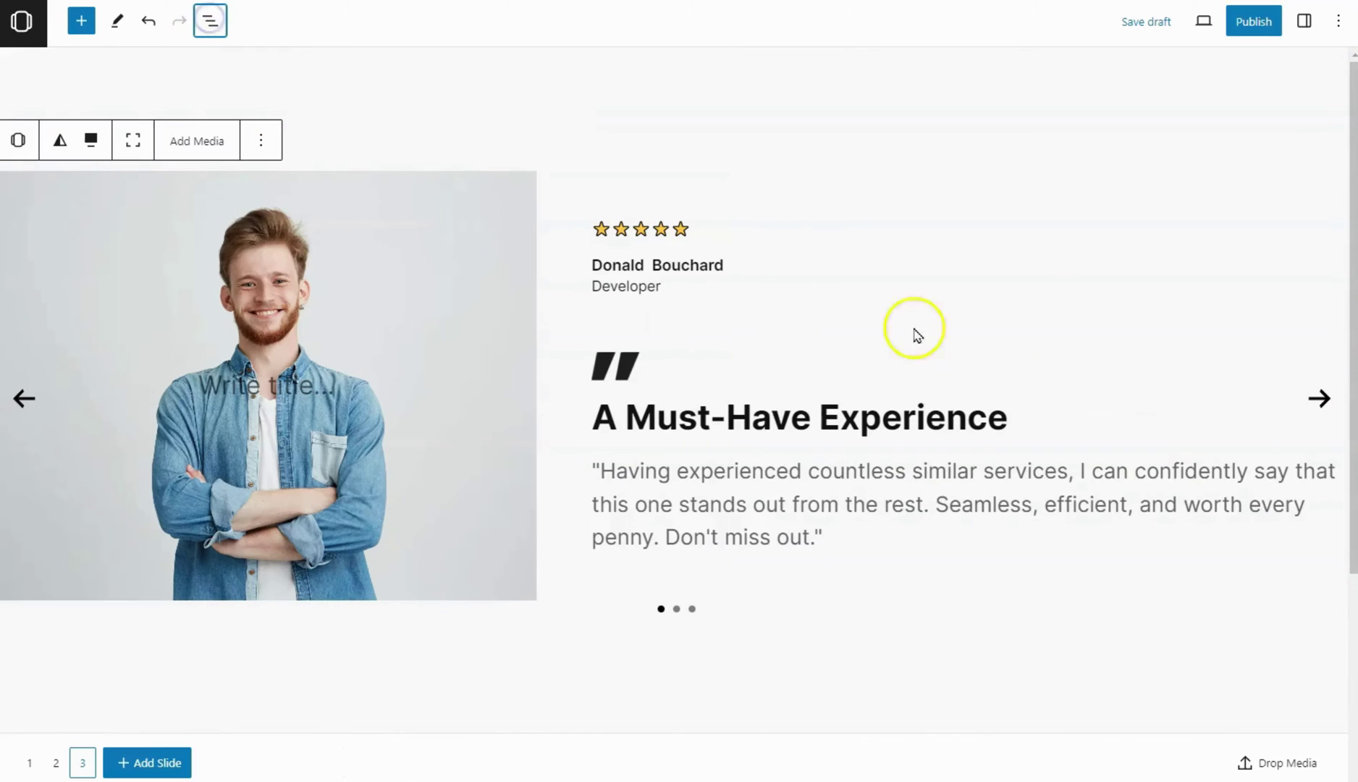
Turn off pagination dots and enable keyboard navigation, looping and mouse-drag slide changes
click(1304, 20)
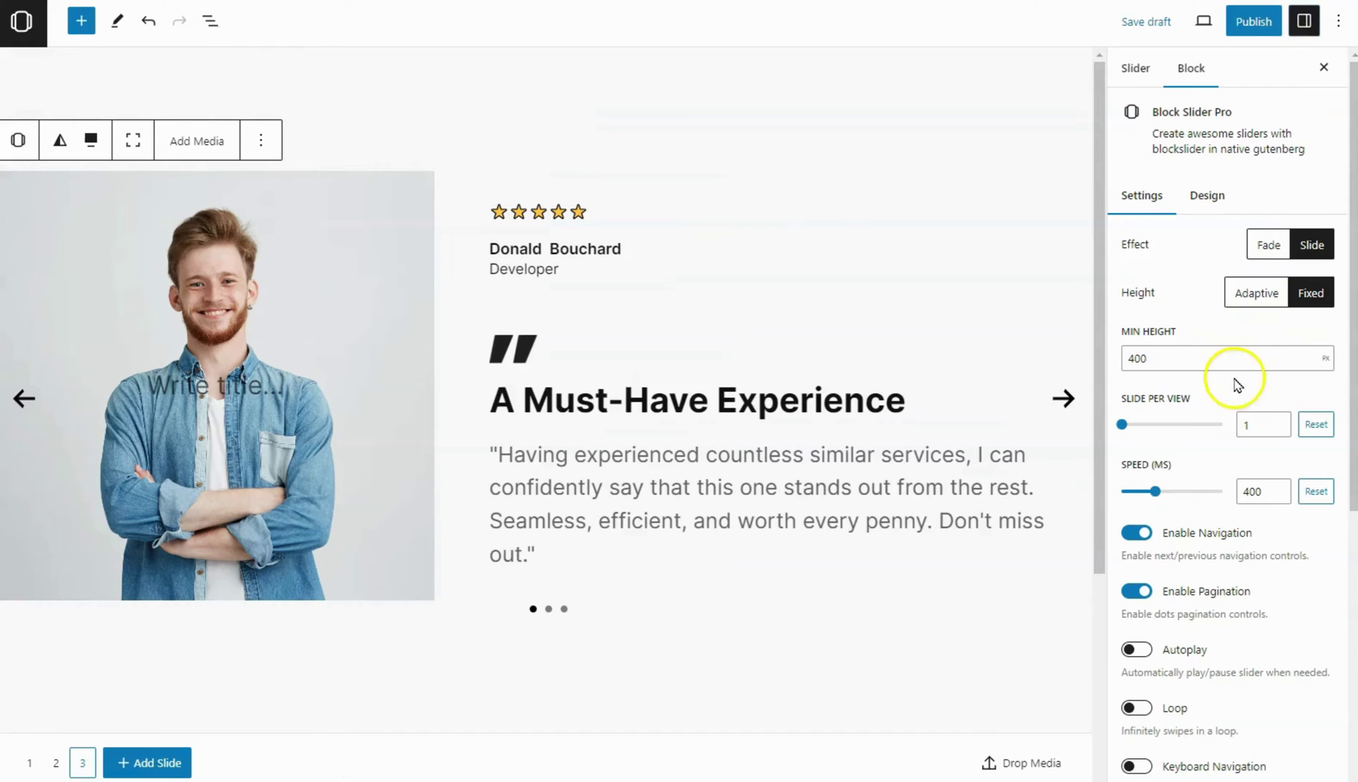
scroll(1223, 398, down, 3)
click(1139, 425)
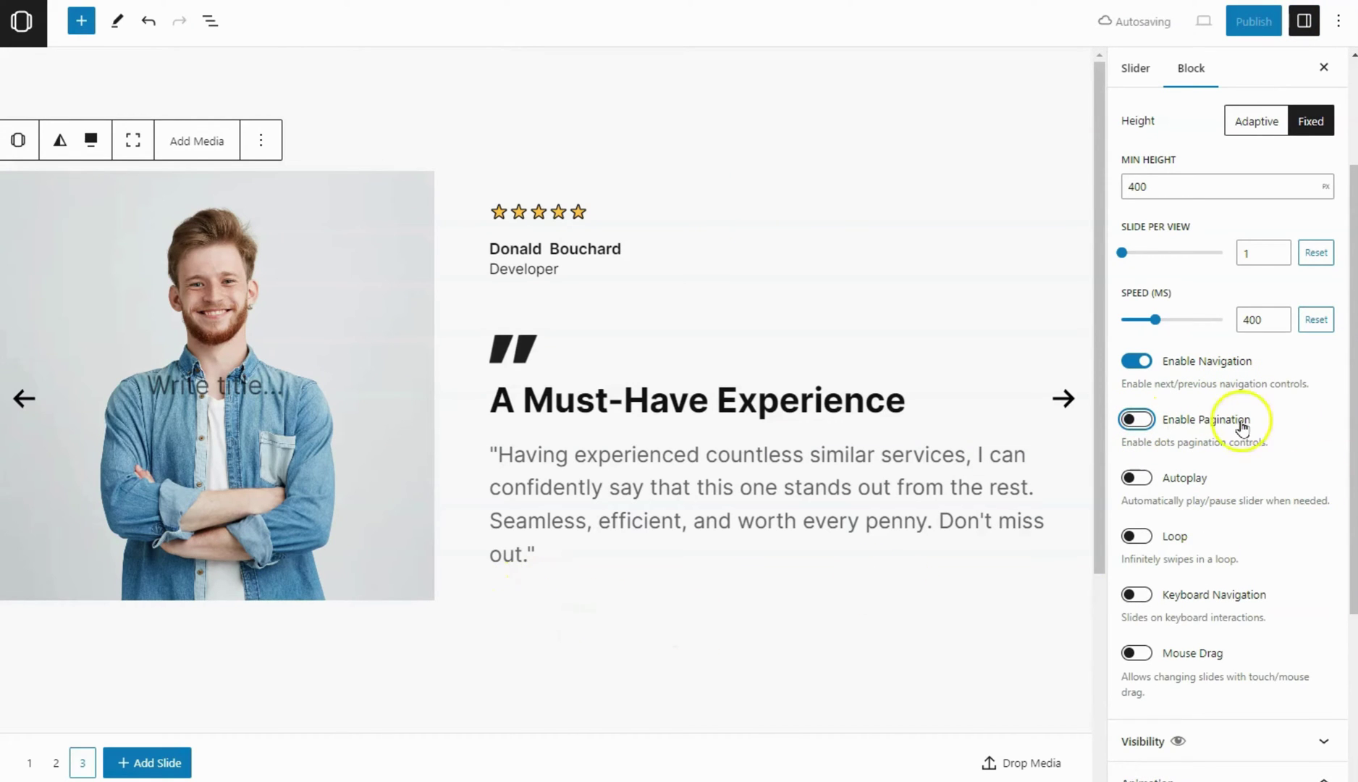
scroll(1195, 424, down, 3)
click(1137, 422)
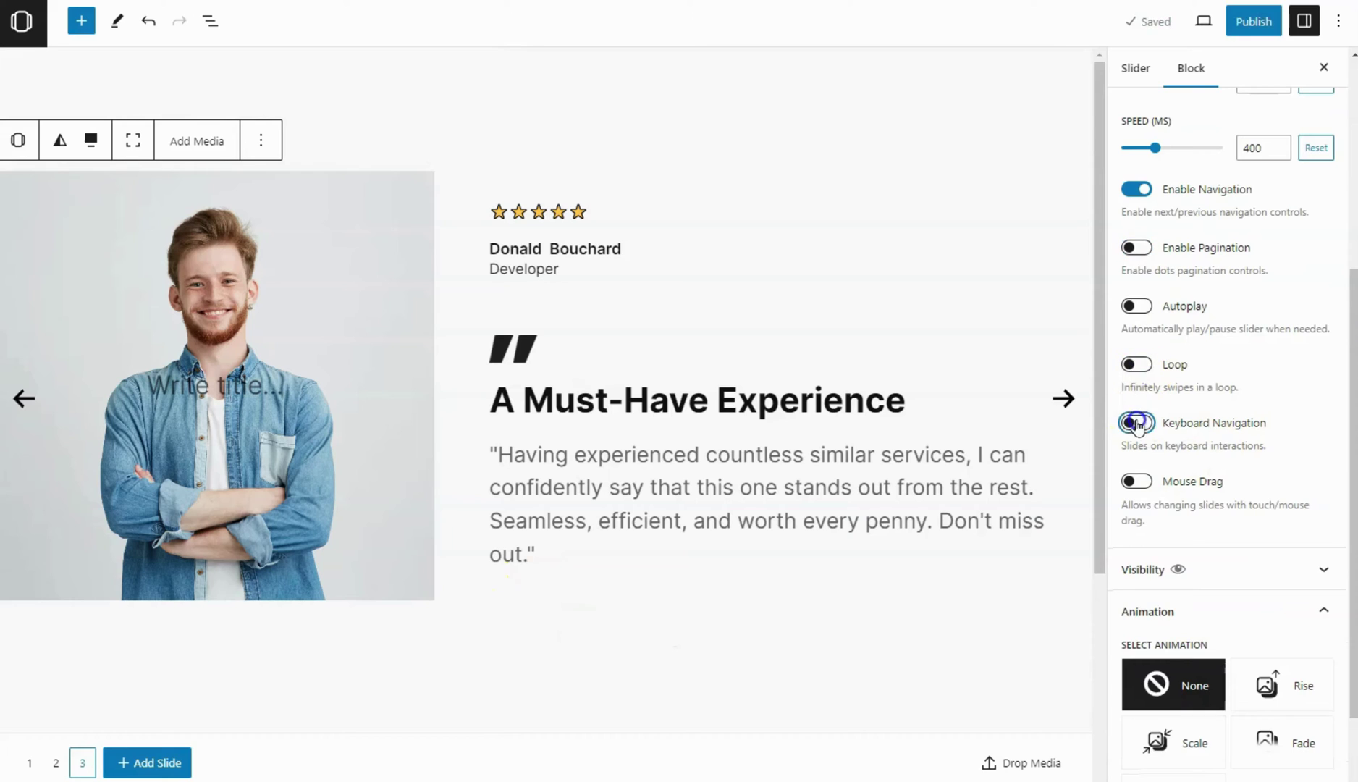
click(1135, 374)
click(1134, 481)
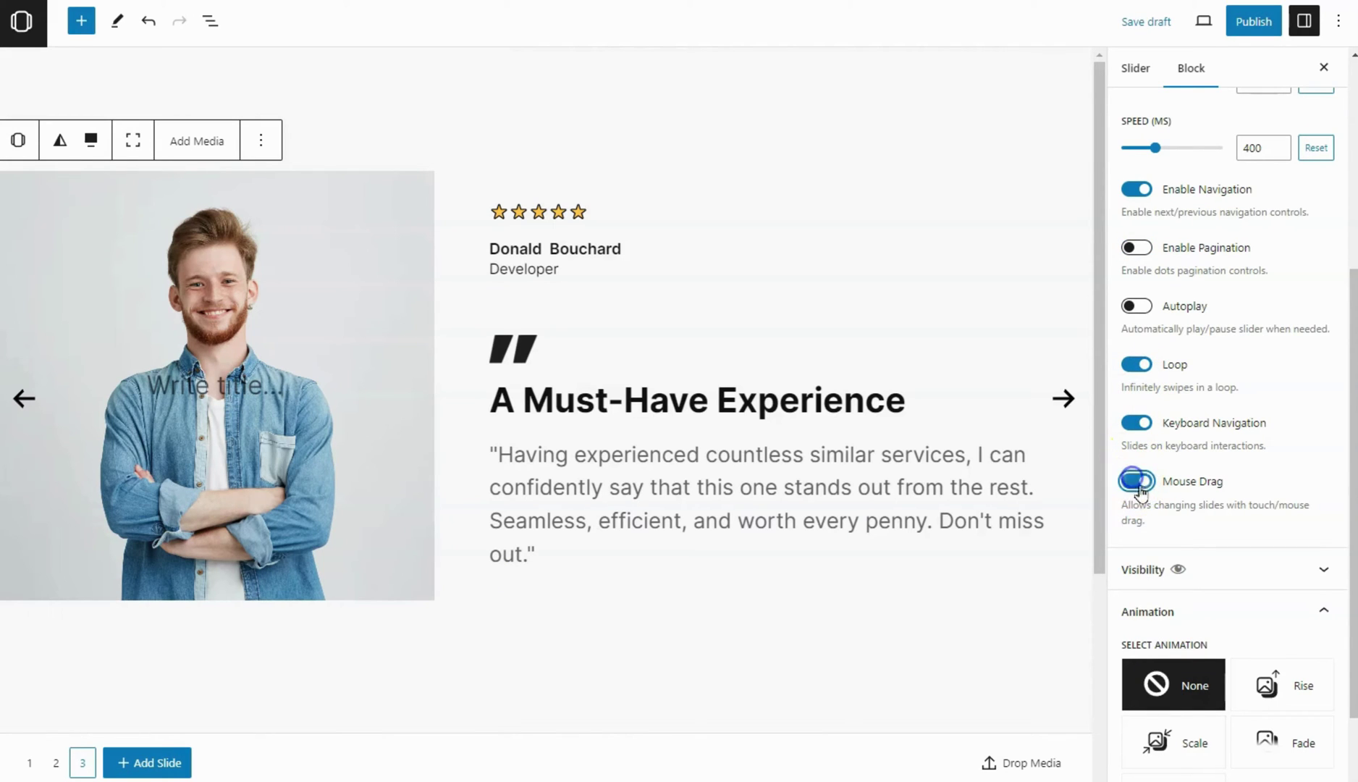
Apply the Rise animation at very fast speed with an upward direction
scroll(1216, 507, down, 2)
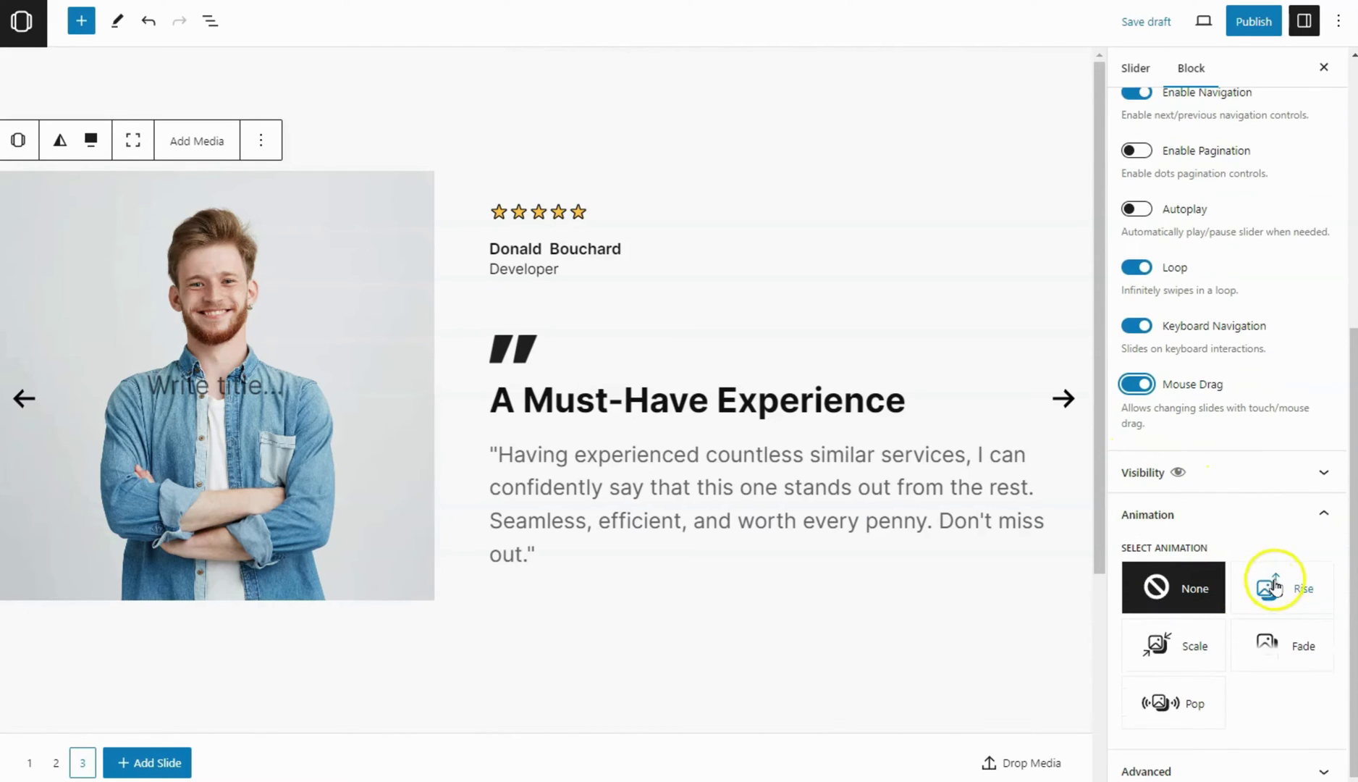
click(1301, 603)
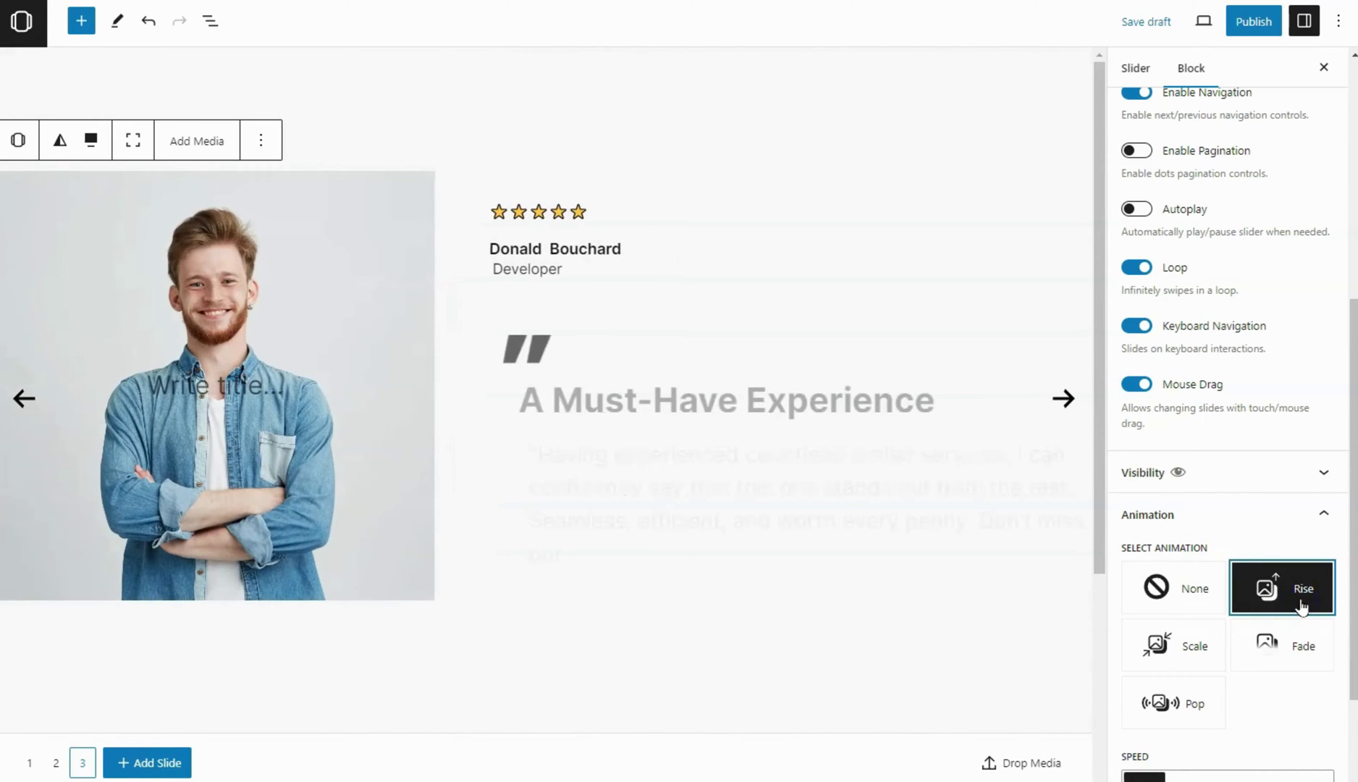
scroll(1301, 607, down, 2)
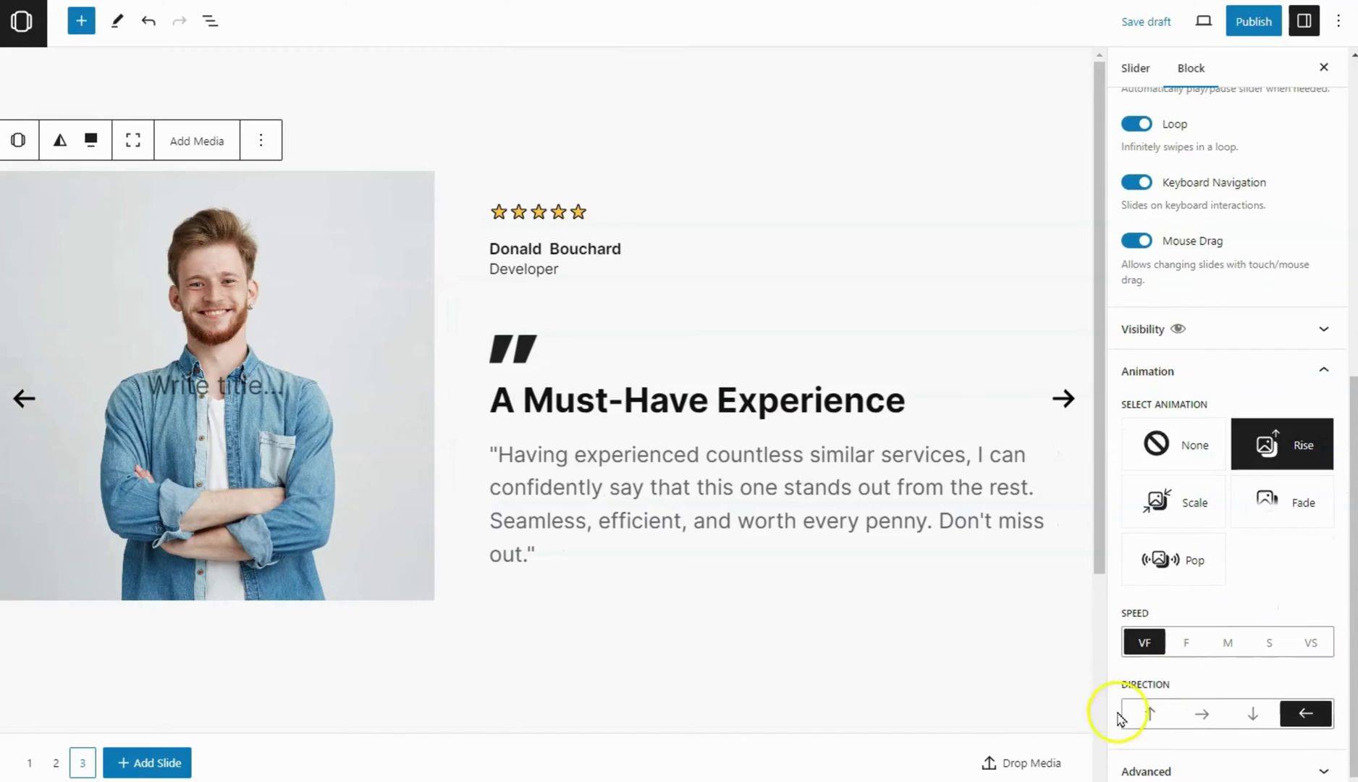
click(1151, 715)
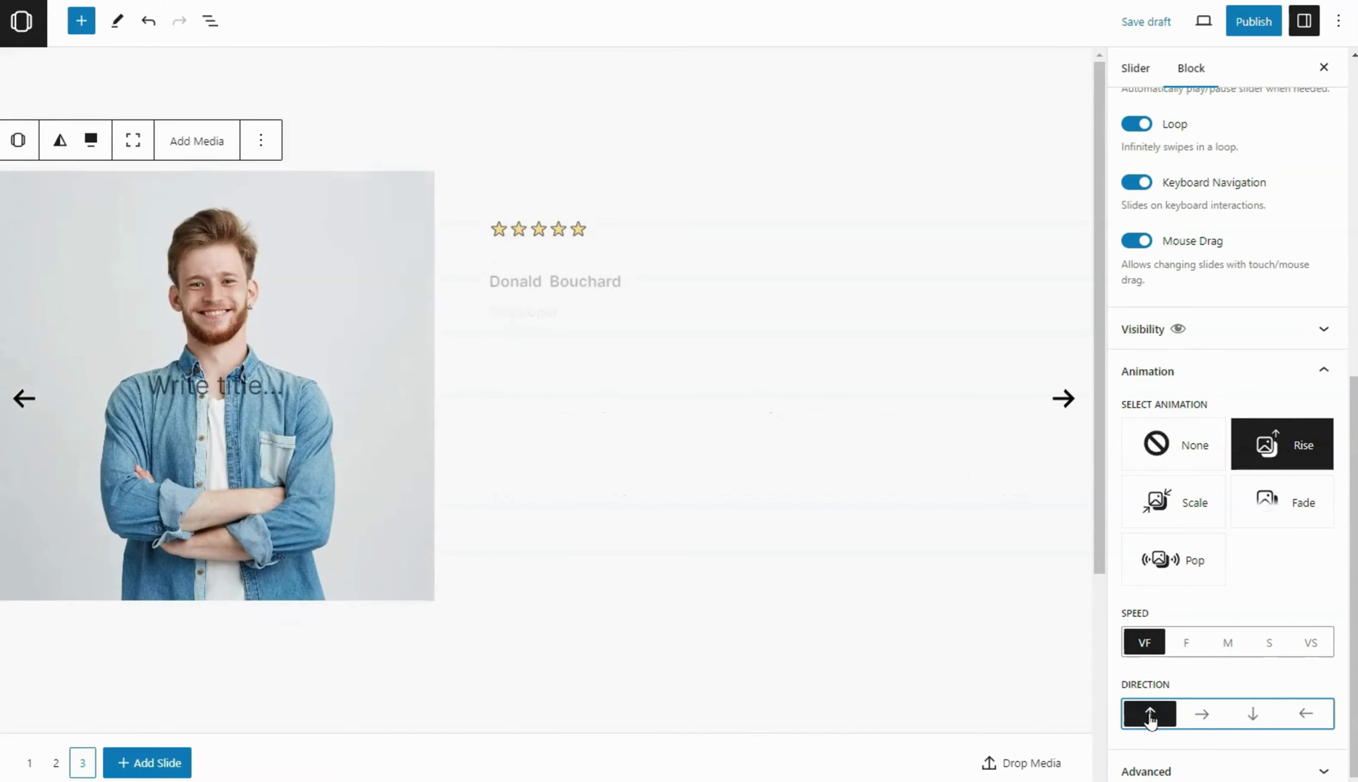
click(1150, 717)
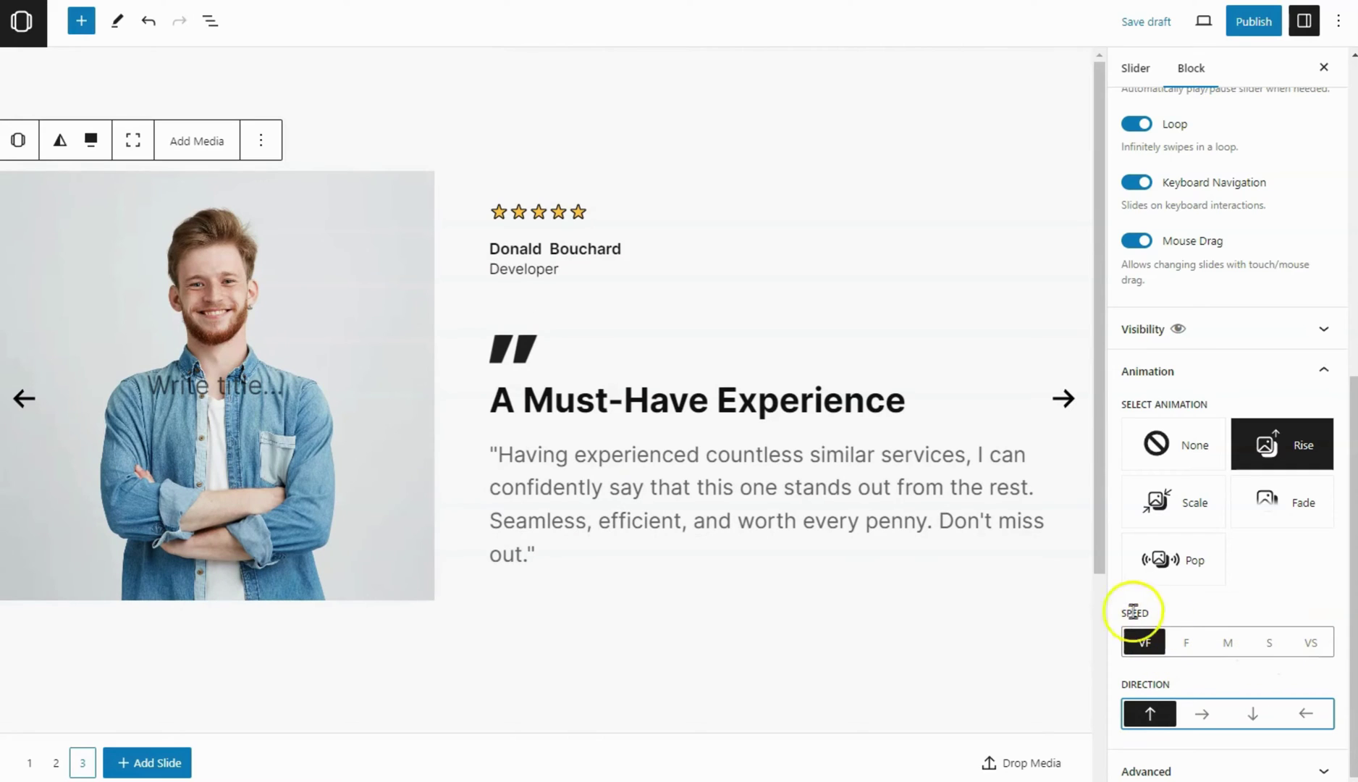
scroll(1223, 652, up, 8)
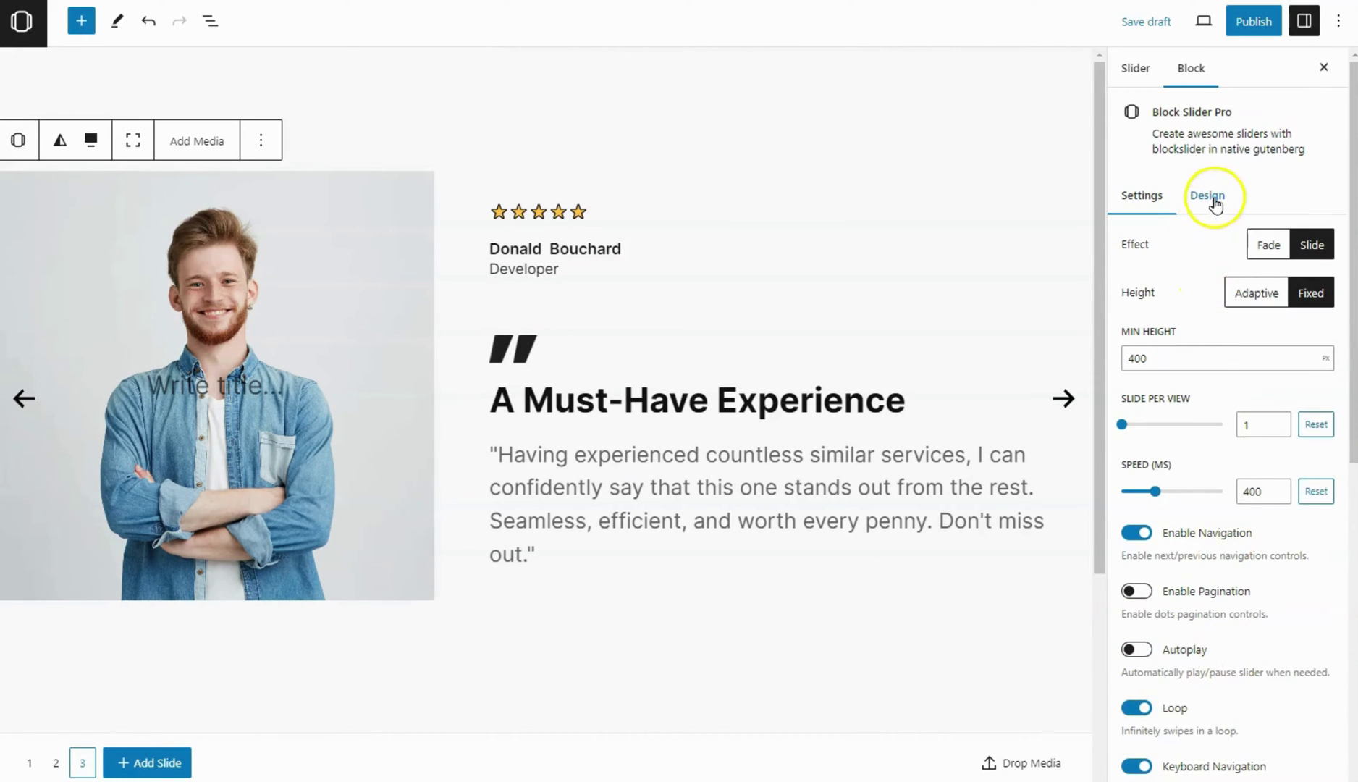
Give the slider wrapper a gradient background from black to white
click(1207, 196)
click(1228, 403)
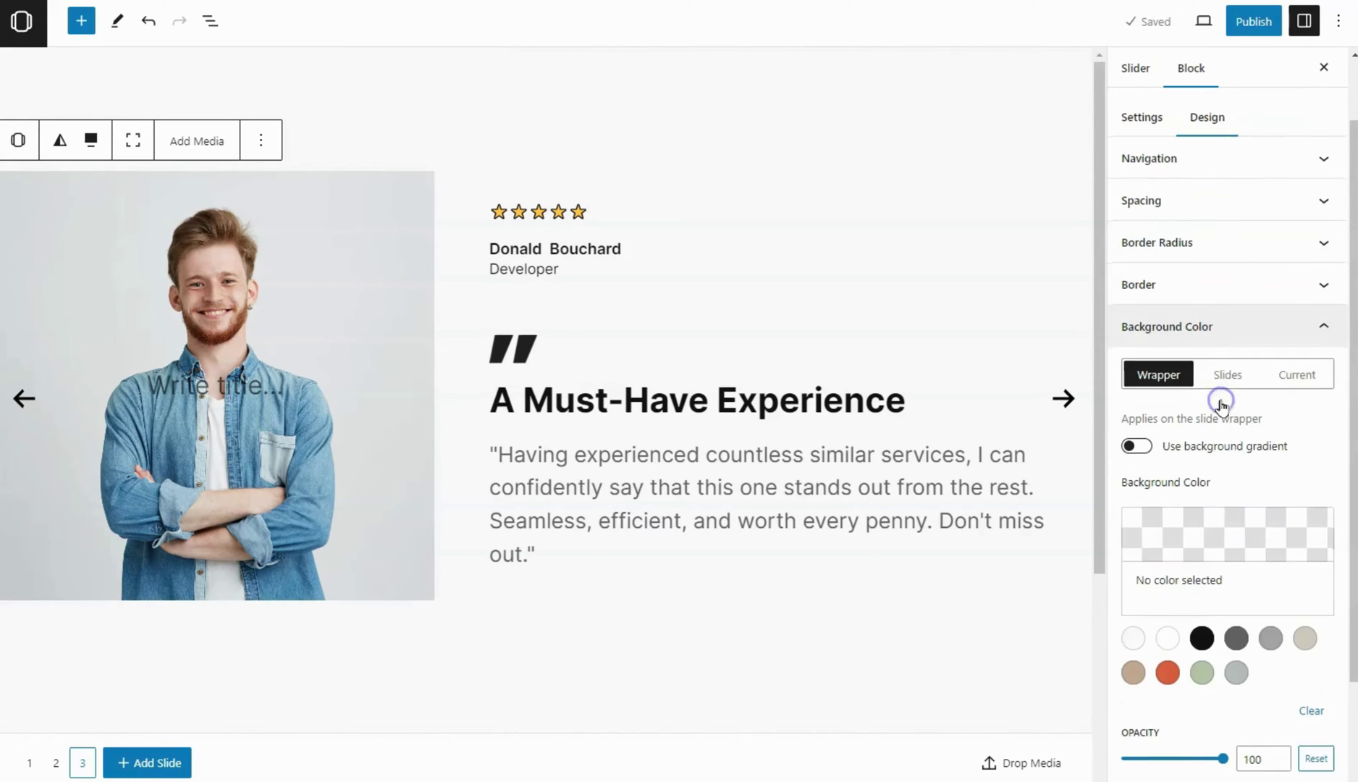
scroll(1181, 427, down, 1)
click(1138, 447)
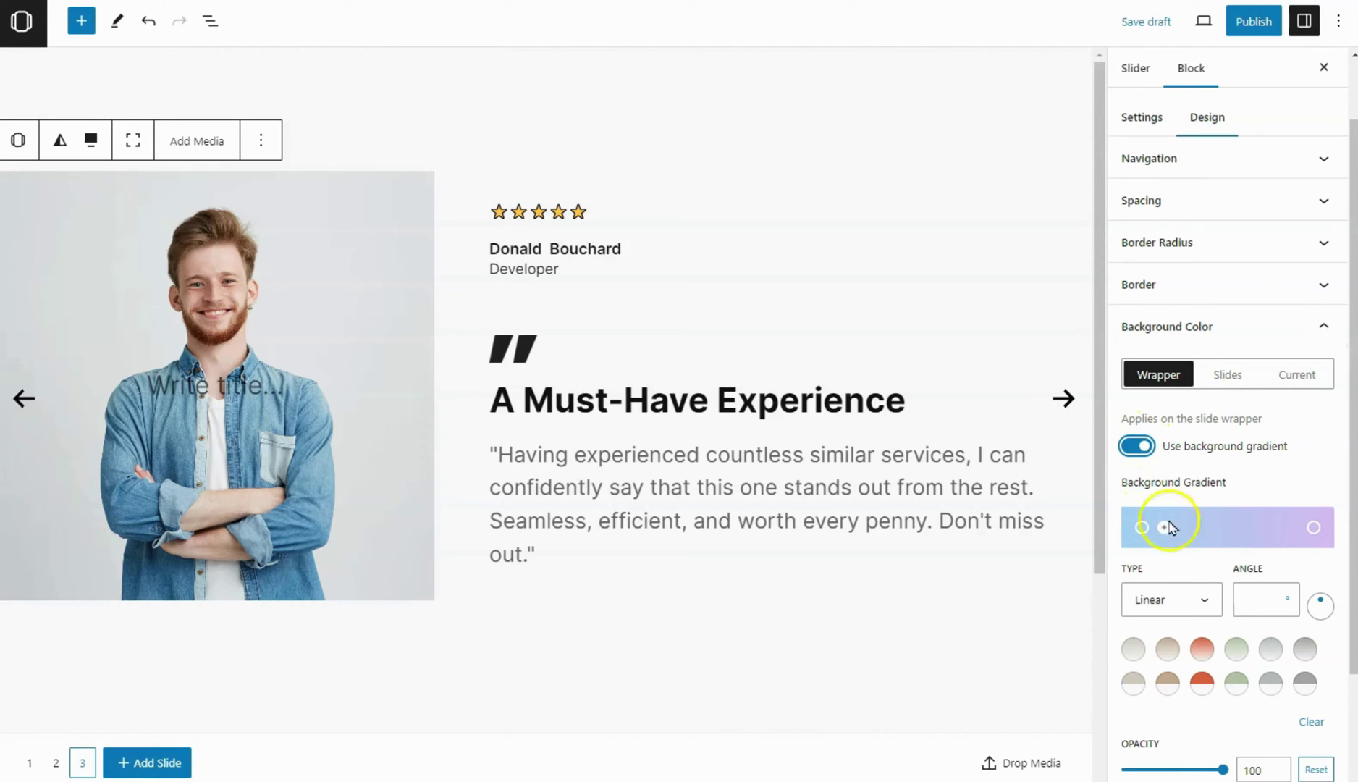
click(1315, 528)
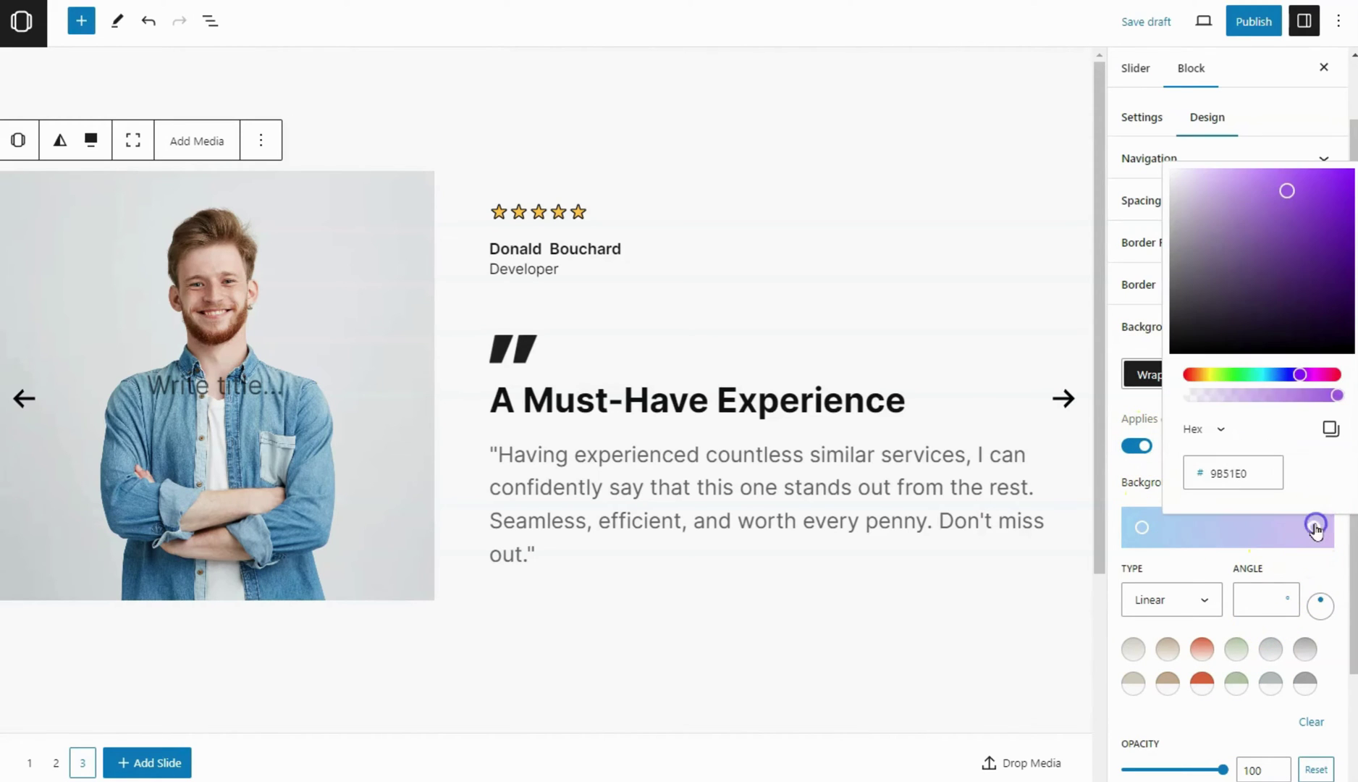
drag(1234, 343, 1096, 130)
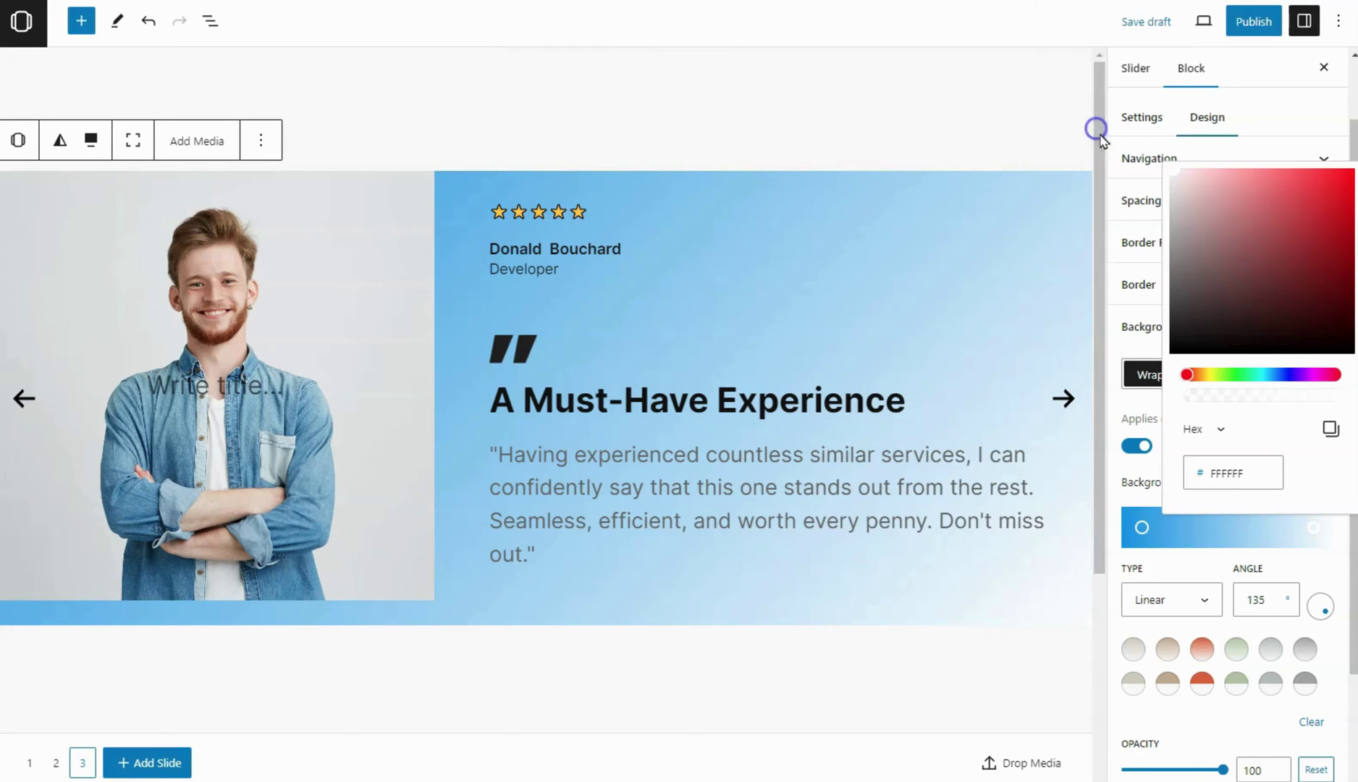
click(1142, 529)
drag(1144, 290, 1004, 371)
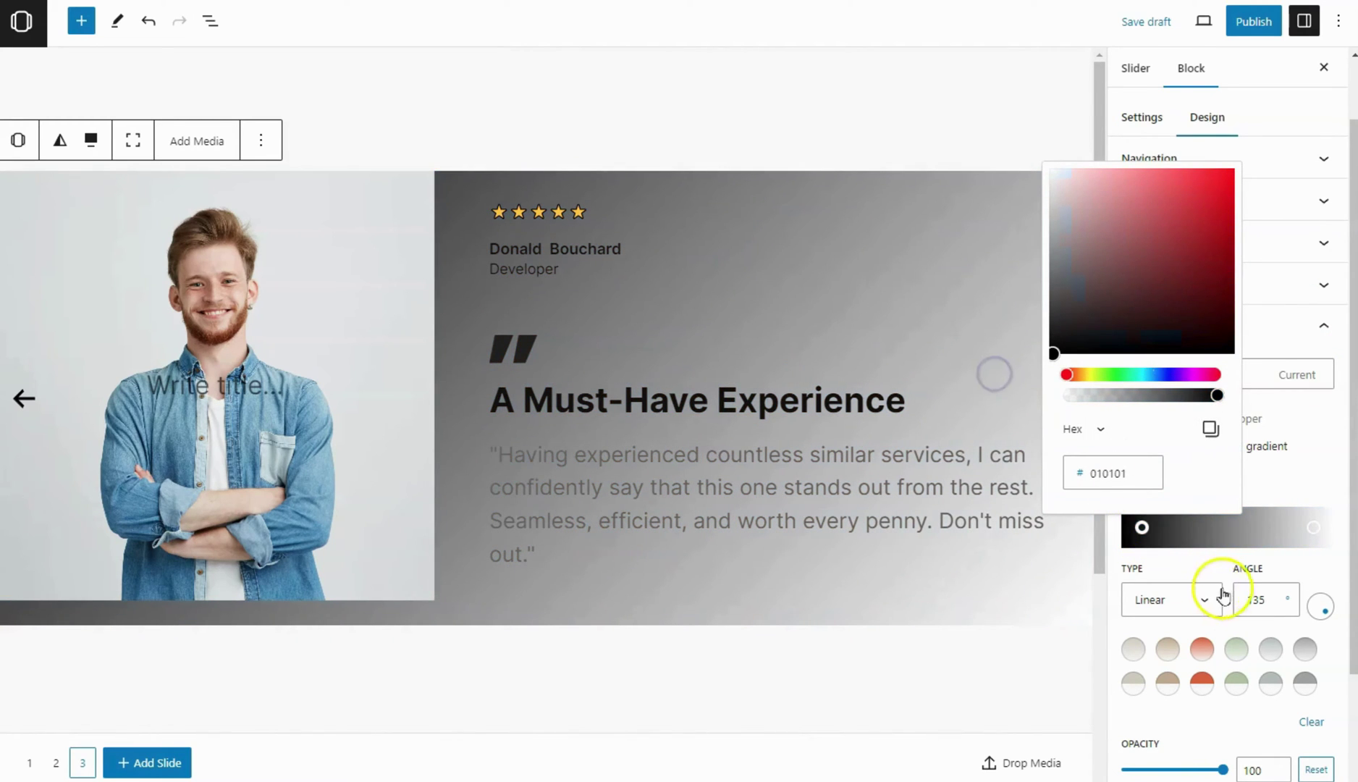
Set the gradient angle to 90 and move the stops together for a sharp edge
click(1255, 597)
text(90)
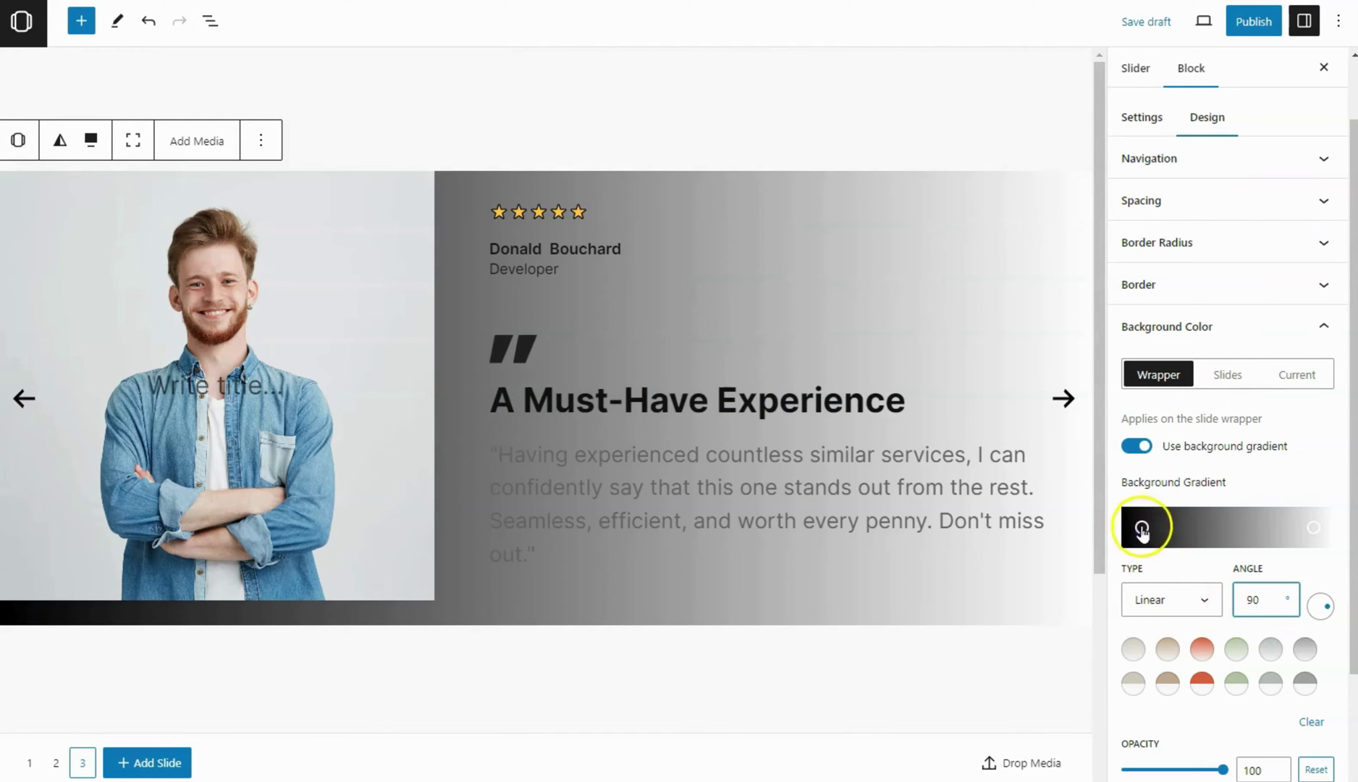
mouse_move(1141, 529)
mouse_down()
mouse_move(1173, 529)
mouse_move(1150, 530)
mouse_up()
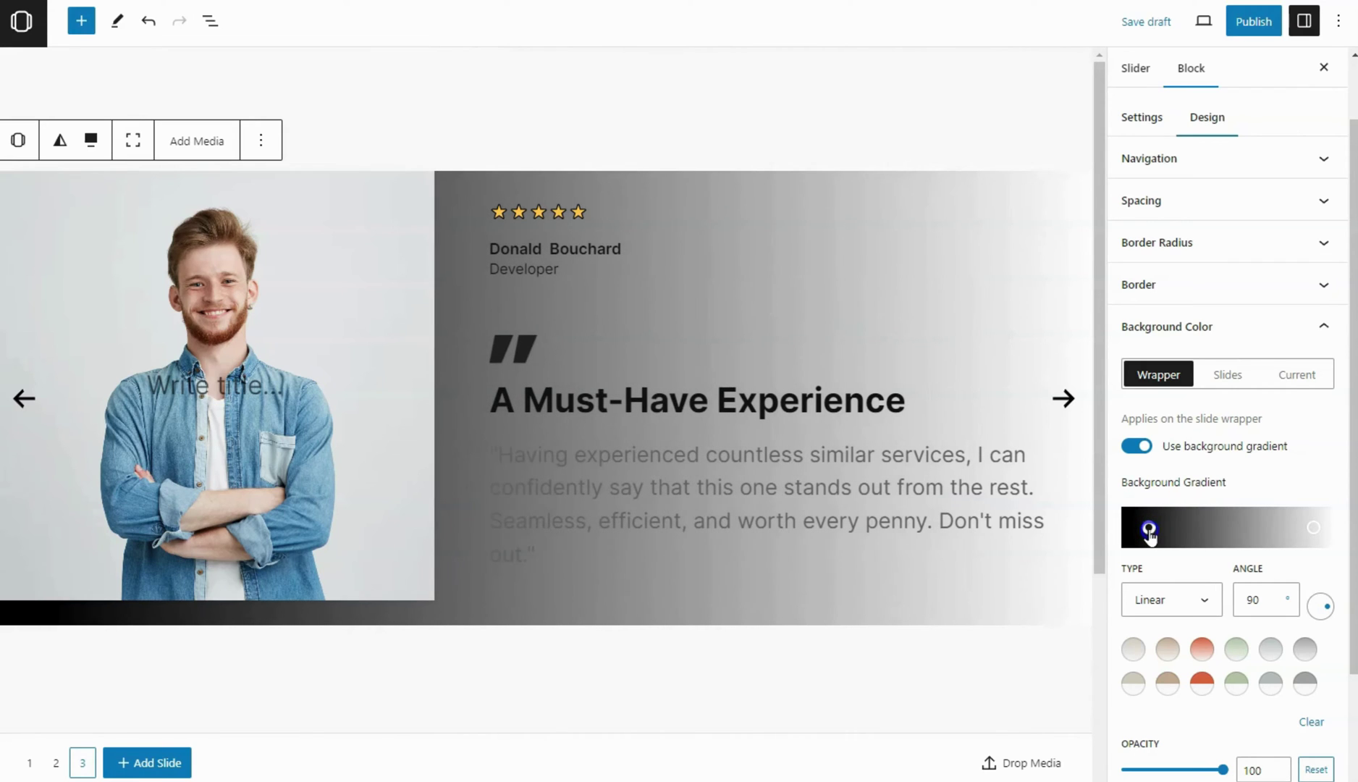
drag(1313, 527, 1190, 534)
click(1127, 531)
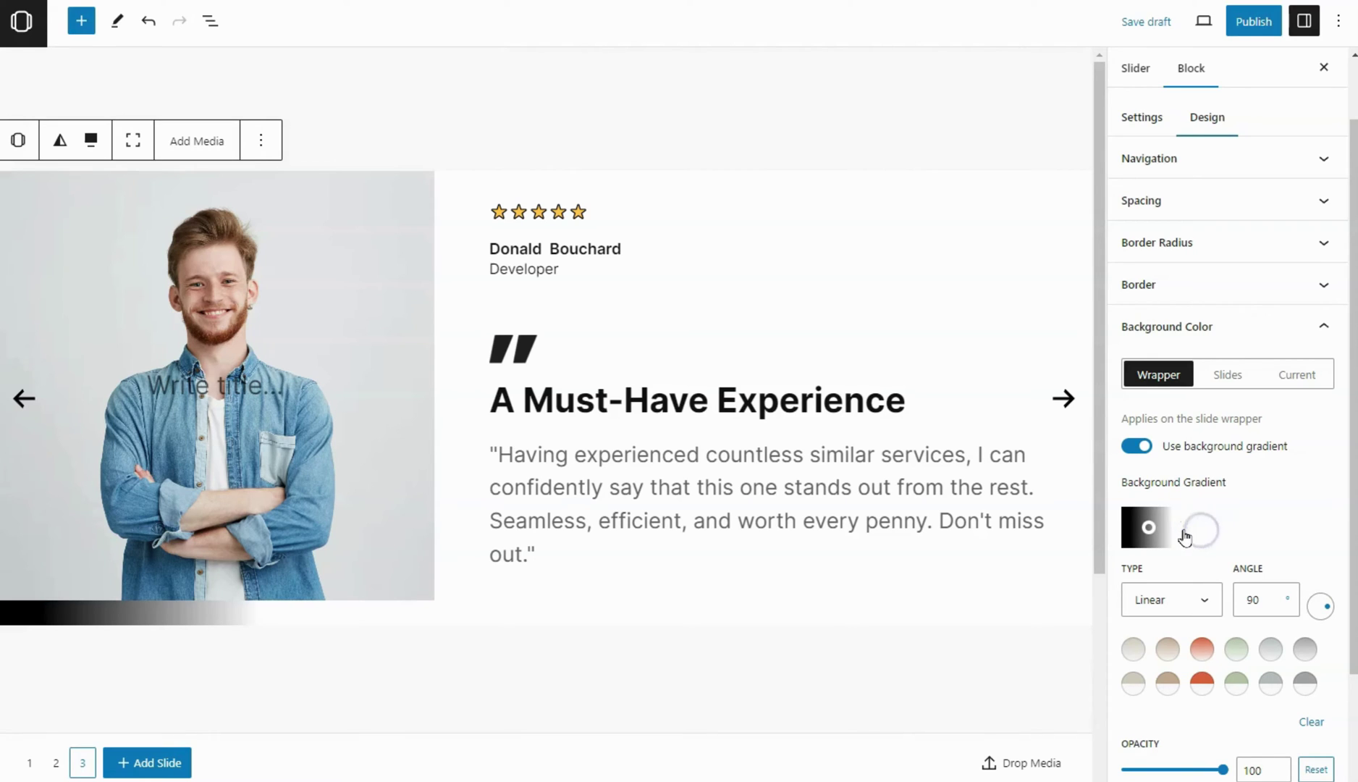
mouse_move(1185, 536)
mouse_down()
mouse_move(1214, 536)
mouse_move(1158, 535)
mouse_move(1194, 533)
mouse_up()
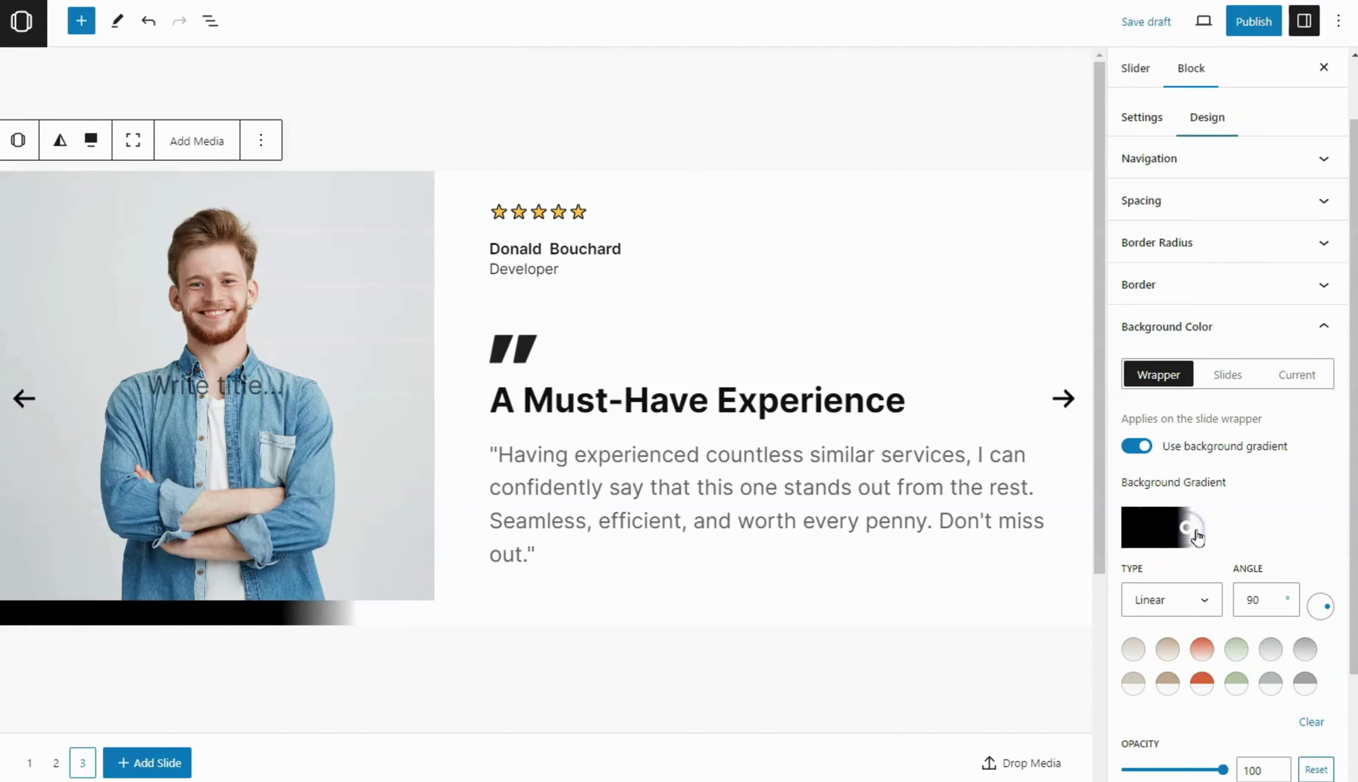
drag(1203, 536, 1193, 534)
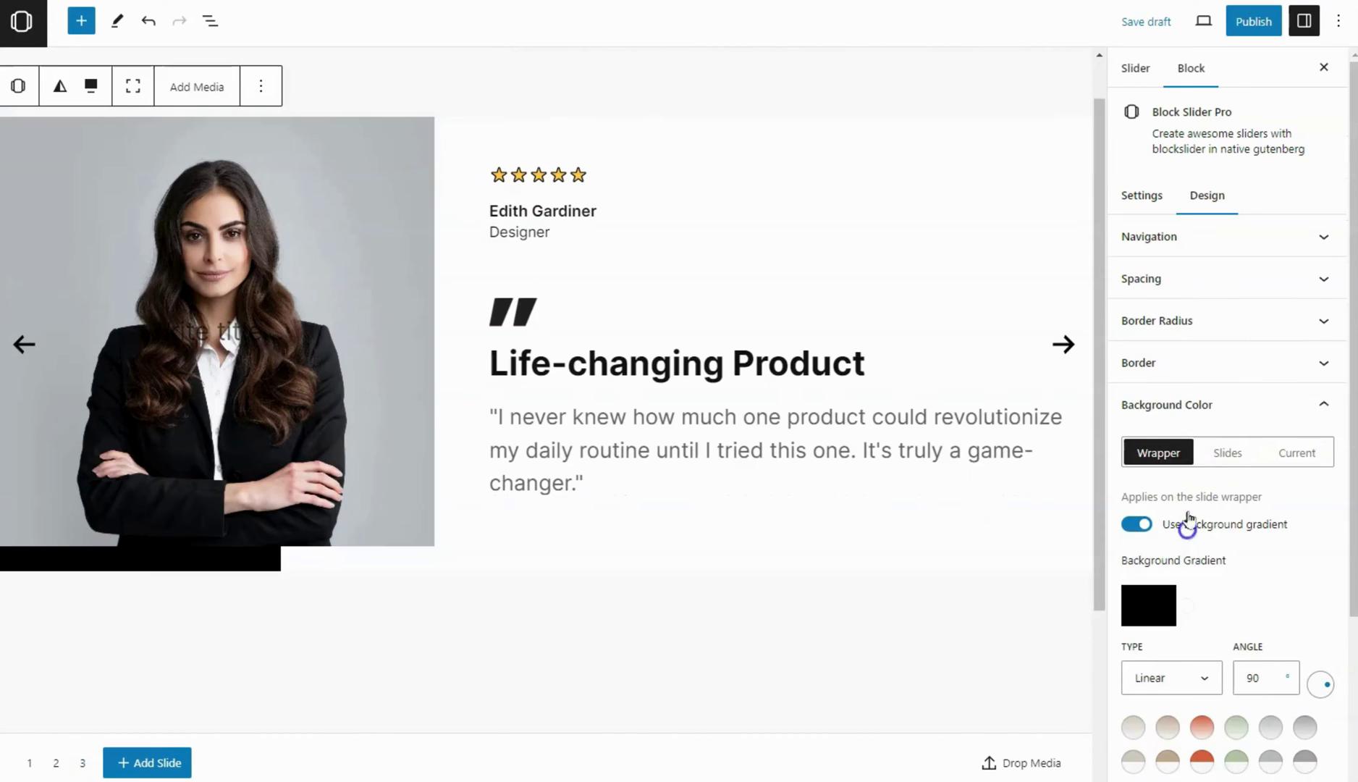
Set the wrapper padding to 100 px
click(1213, 403)
click(1188, 282)
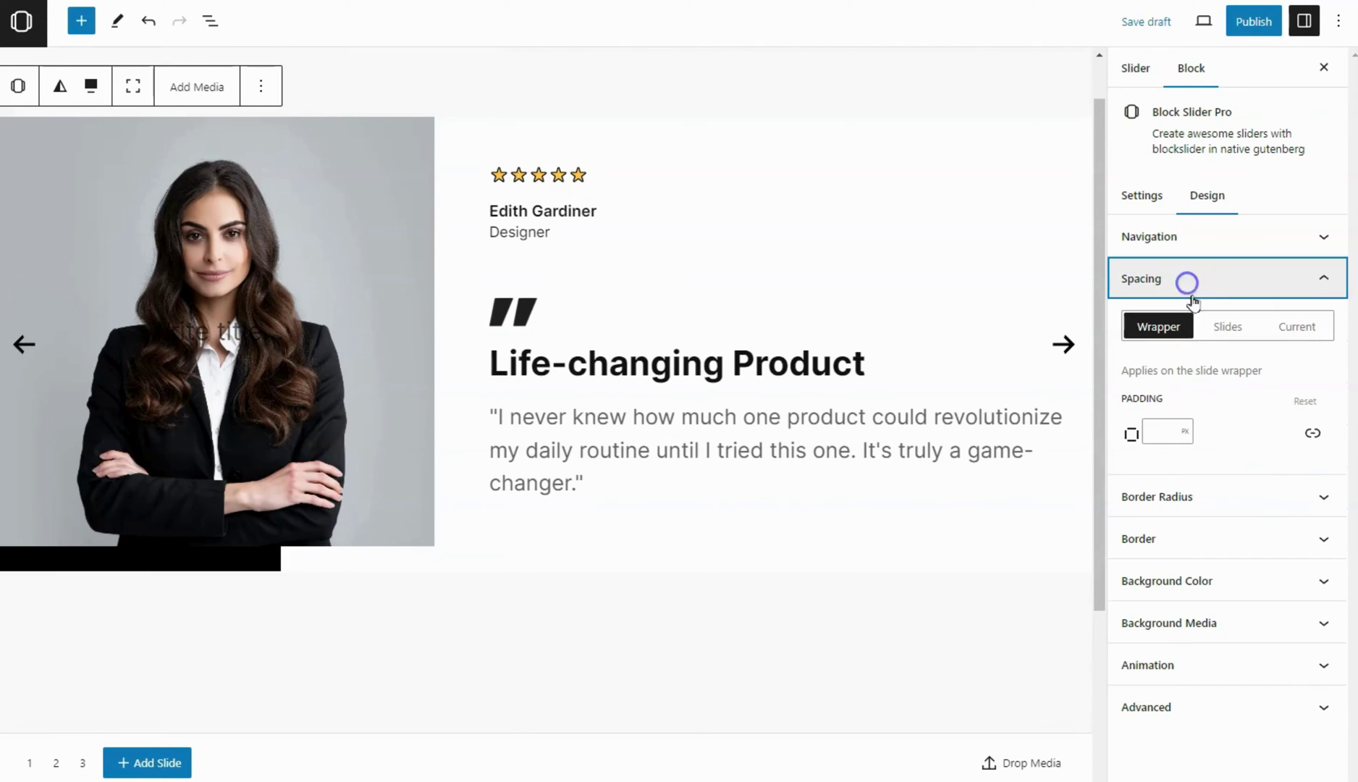
click(1164, 430)
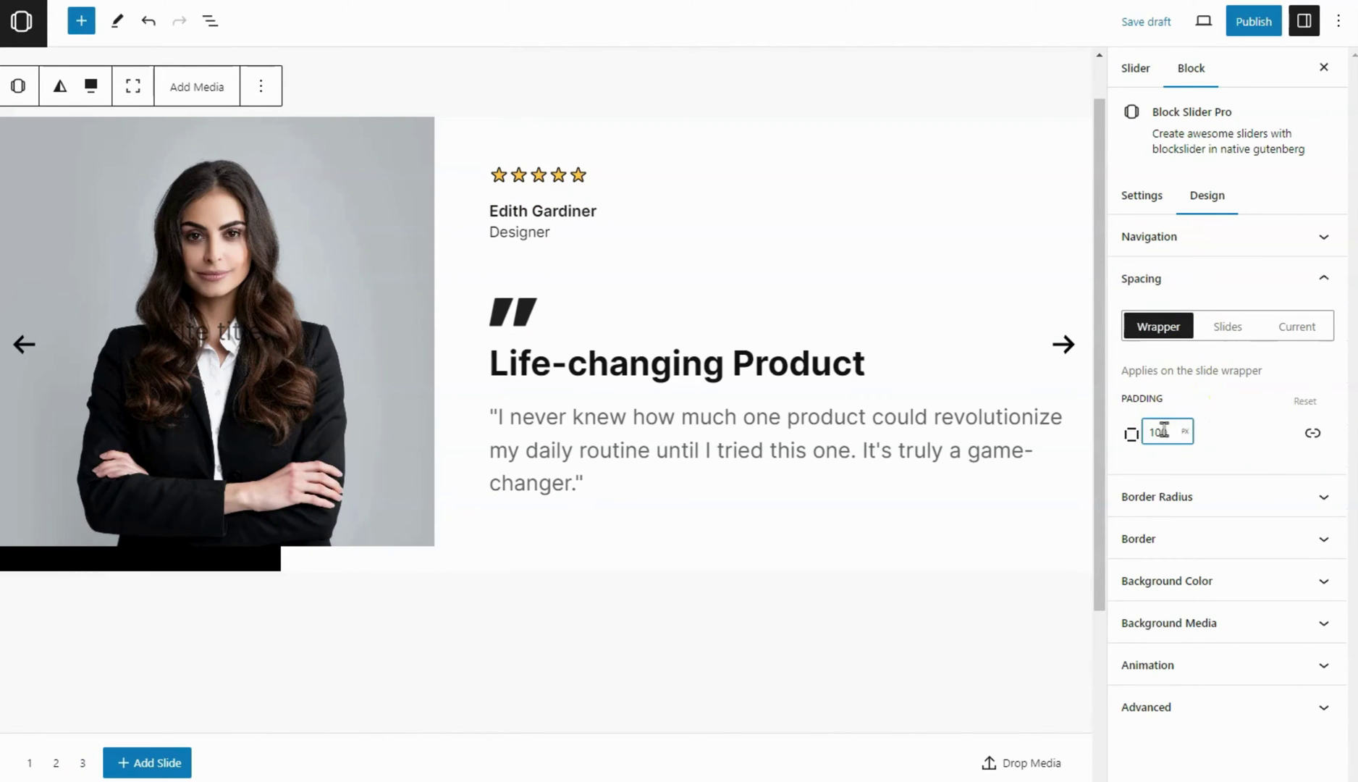
text(100)
click(1240, 444)
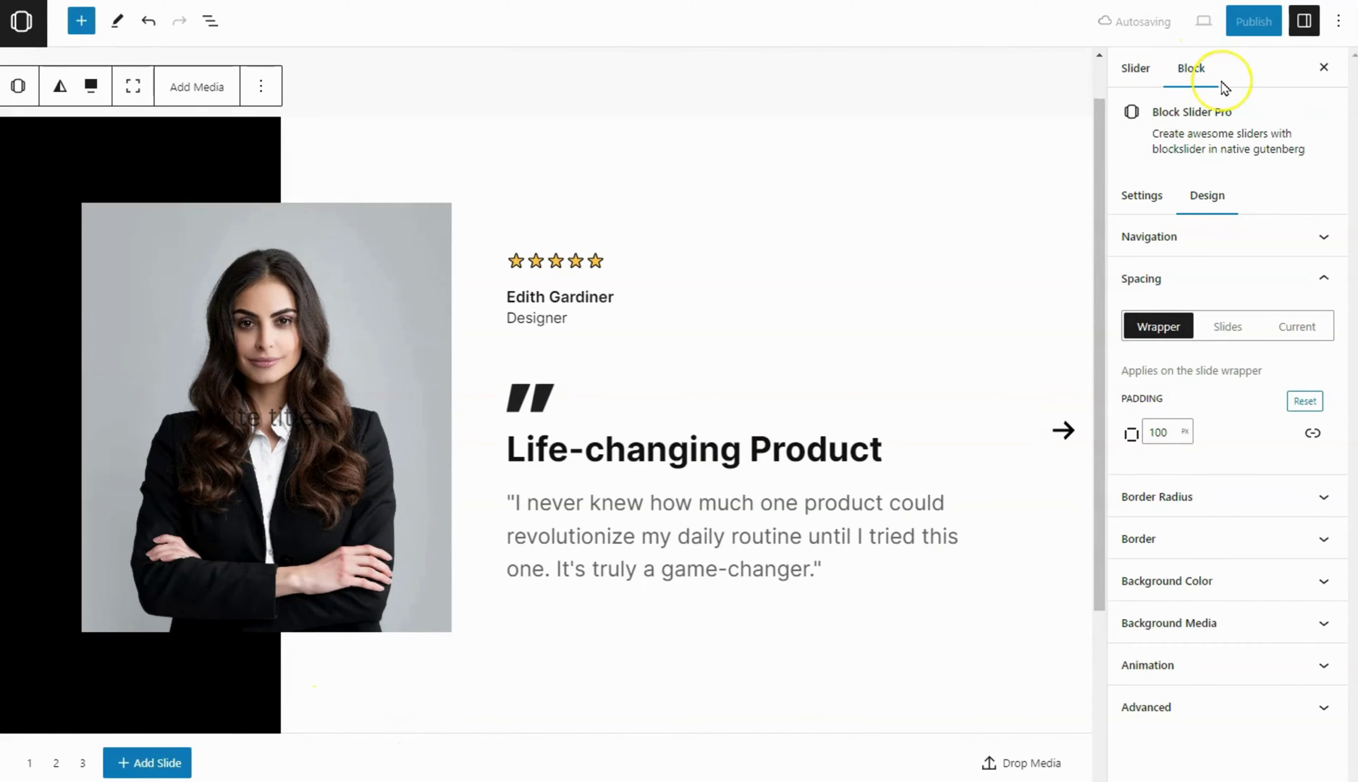
Publish the slider as Slider 145 and return to the WordPress Dashboard
click(1246, 21)
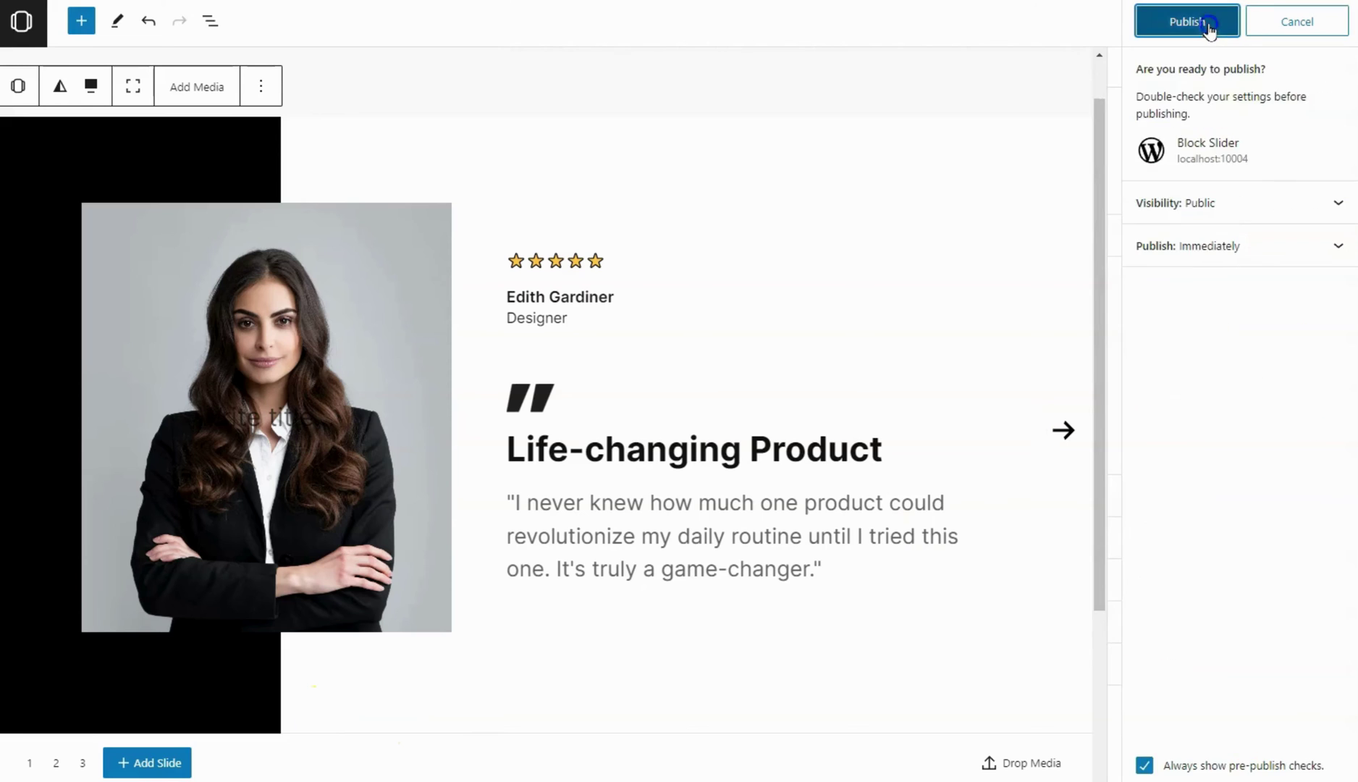
click(1209, 25)
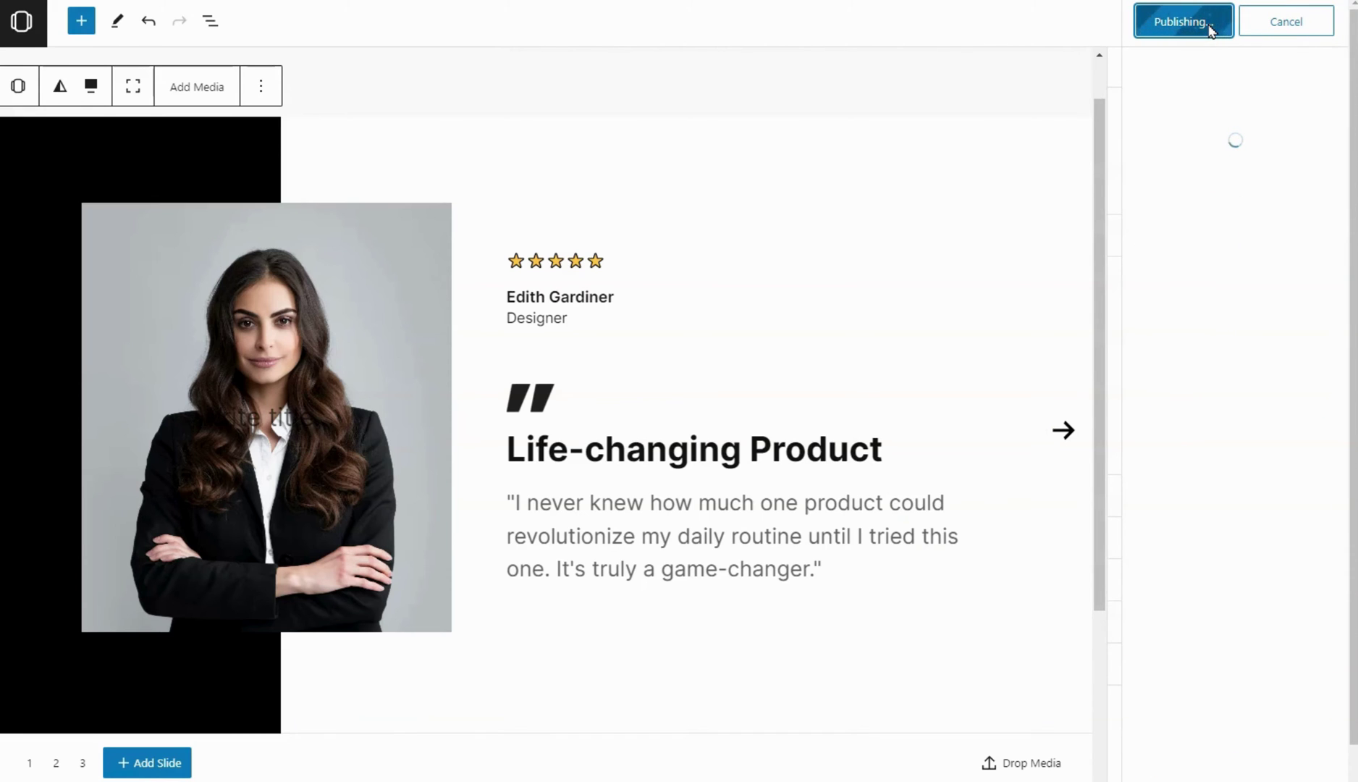
click(1208, 52)
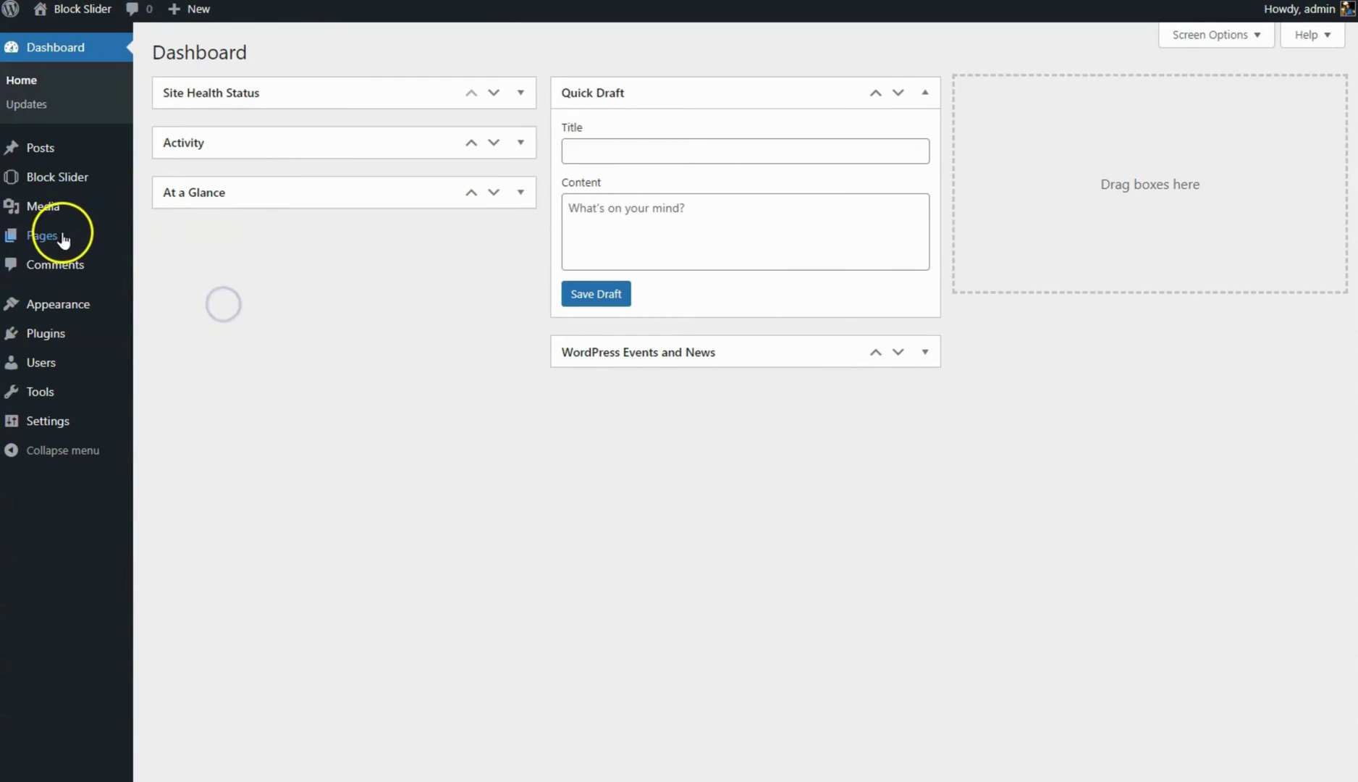
Create a new page and embed Slider 145 through a Block Slider block
mouse_move(42, 235)
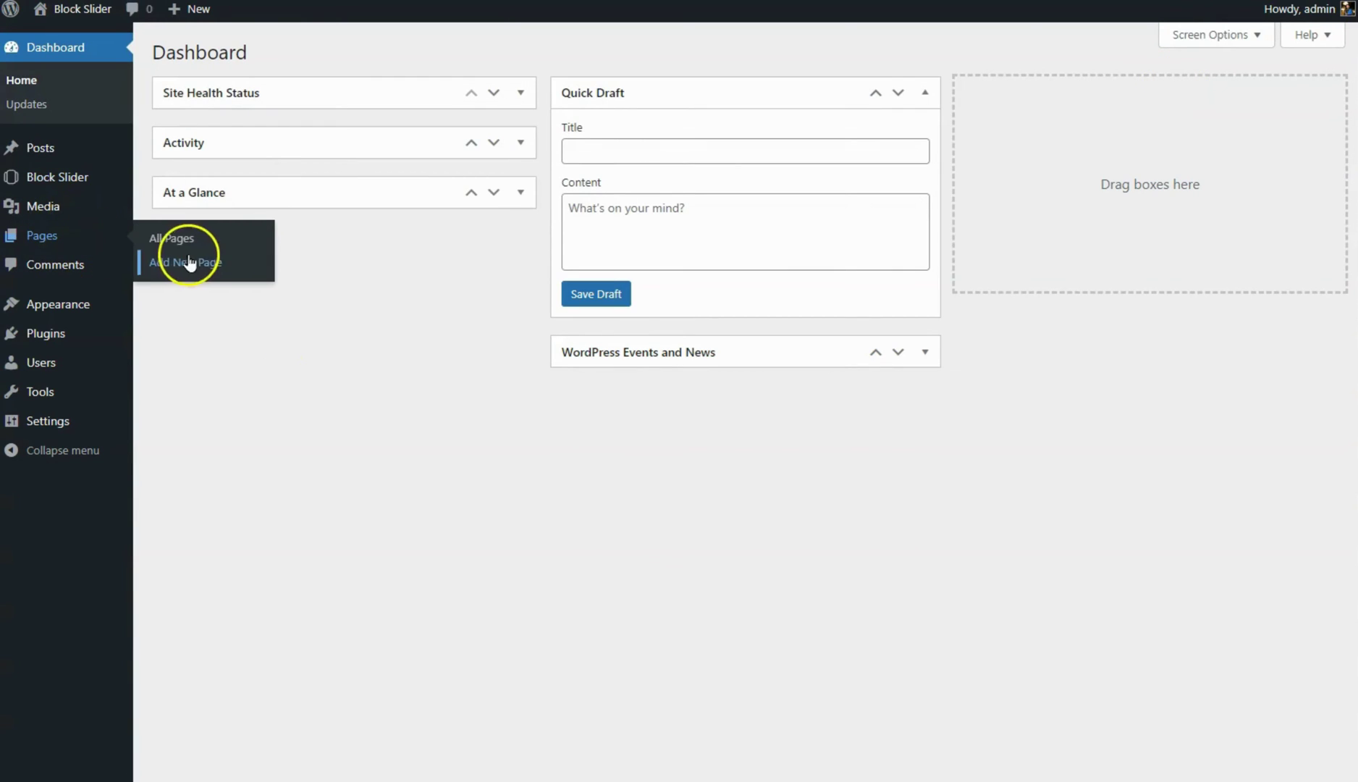
click(194, 263)
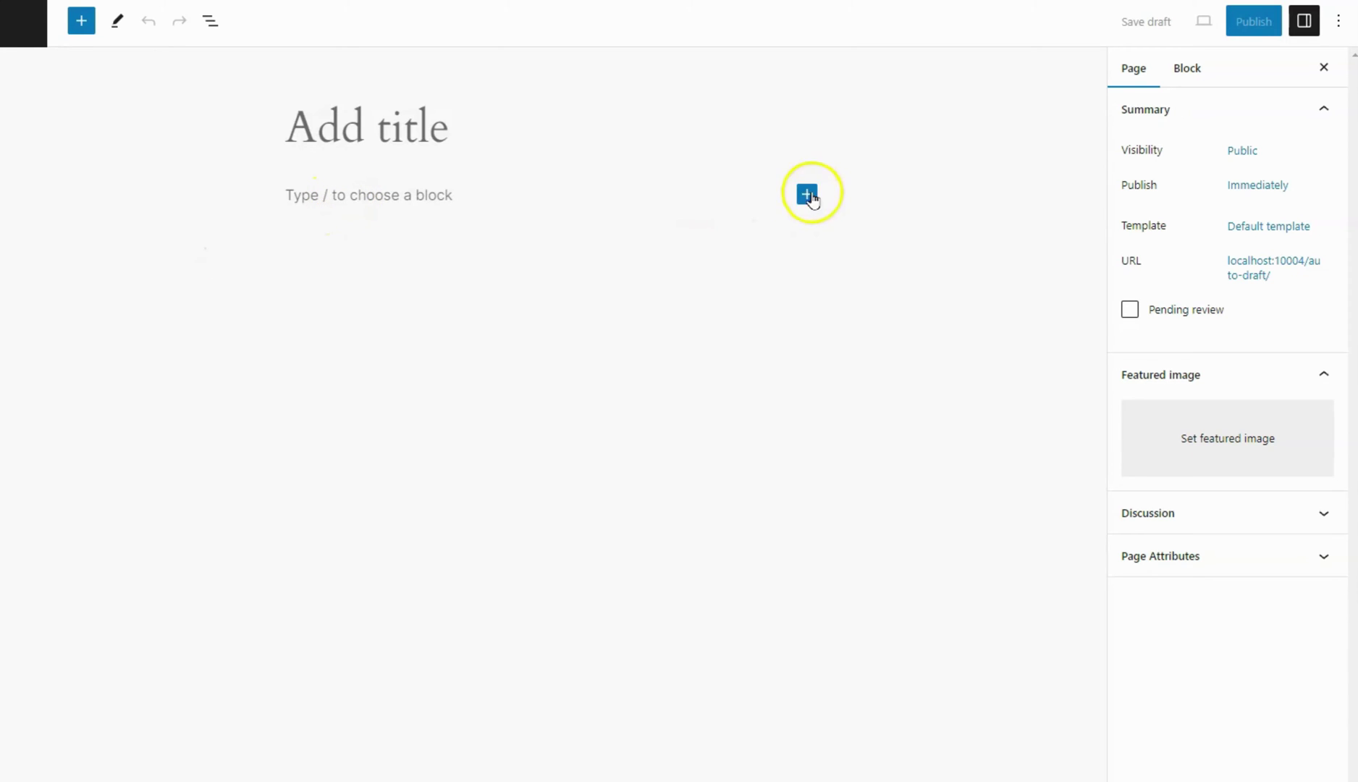
click(807, 194)
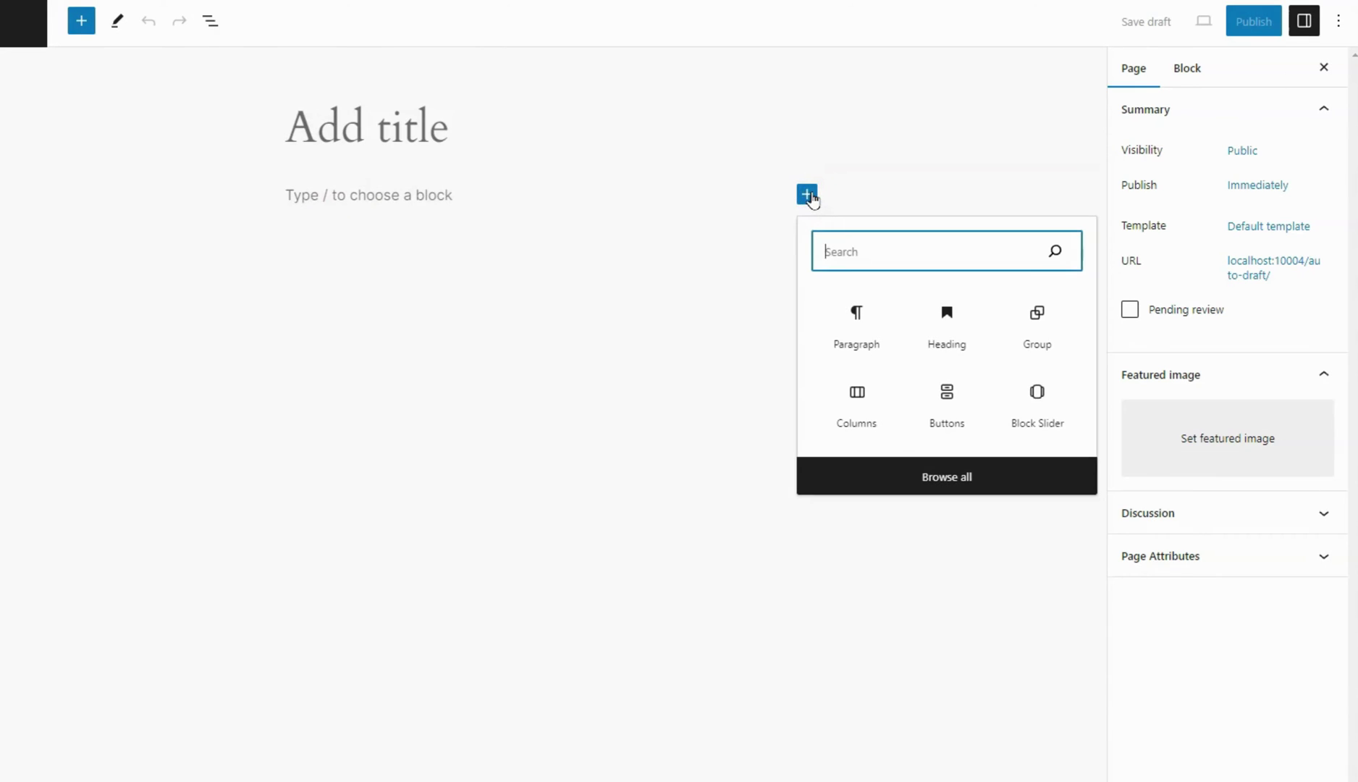
click(1043, 398)
click(344, 304)
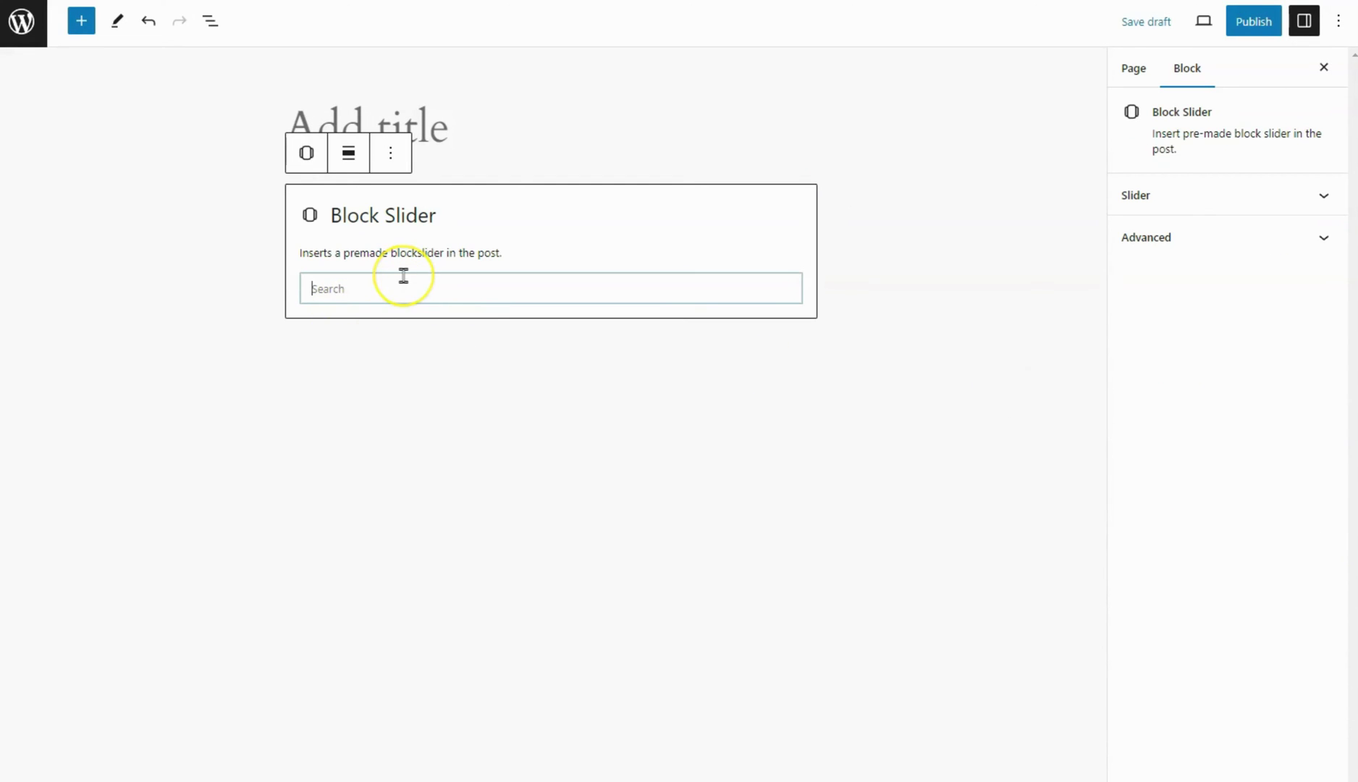
text(145)
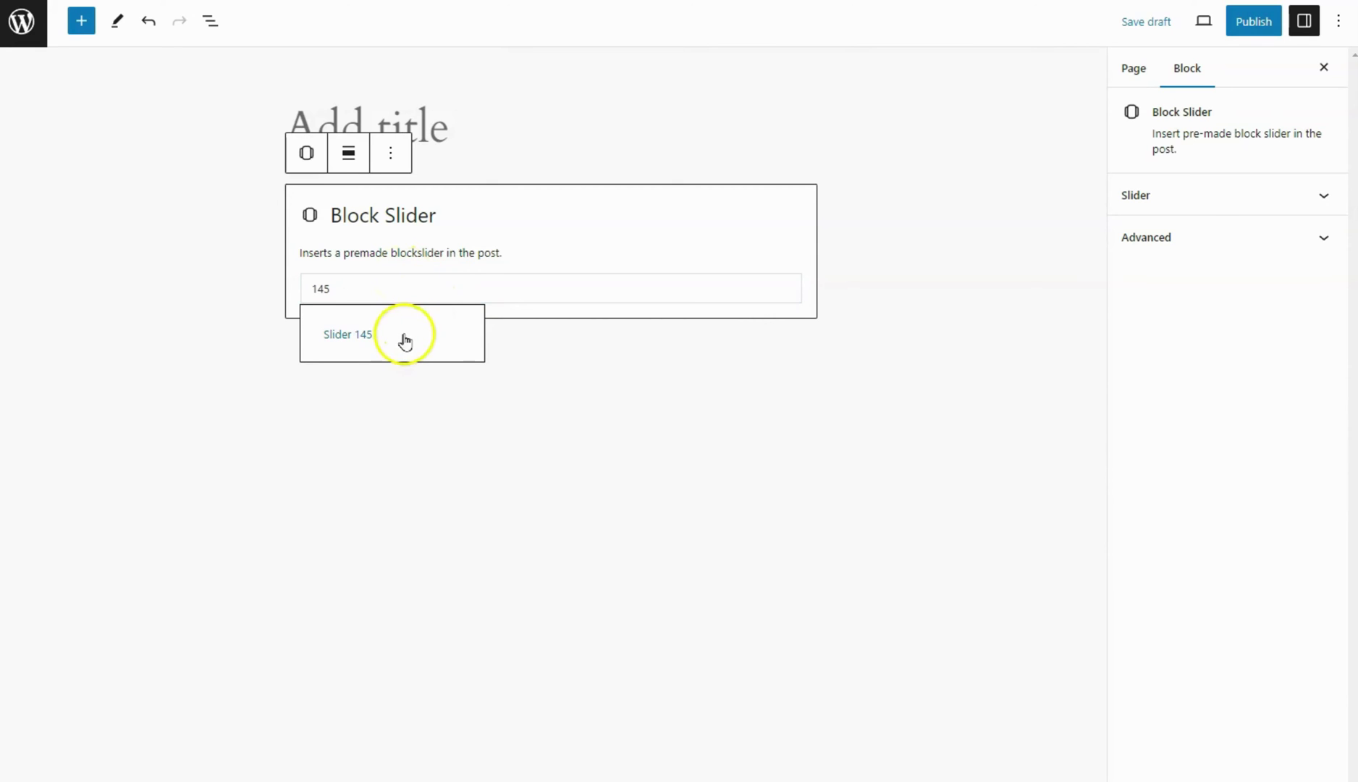
click(415, 334)
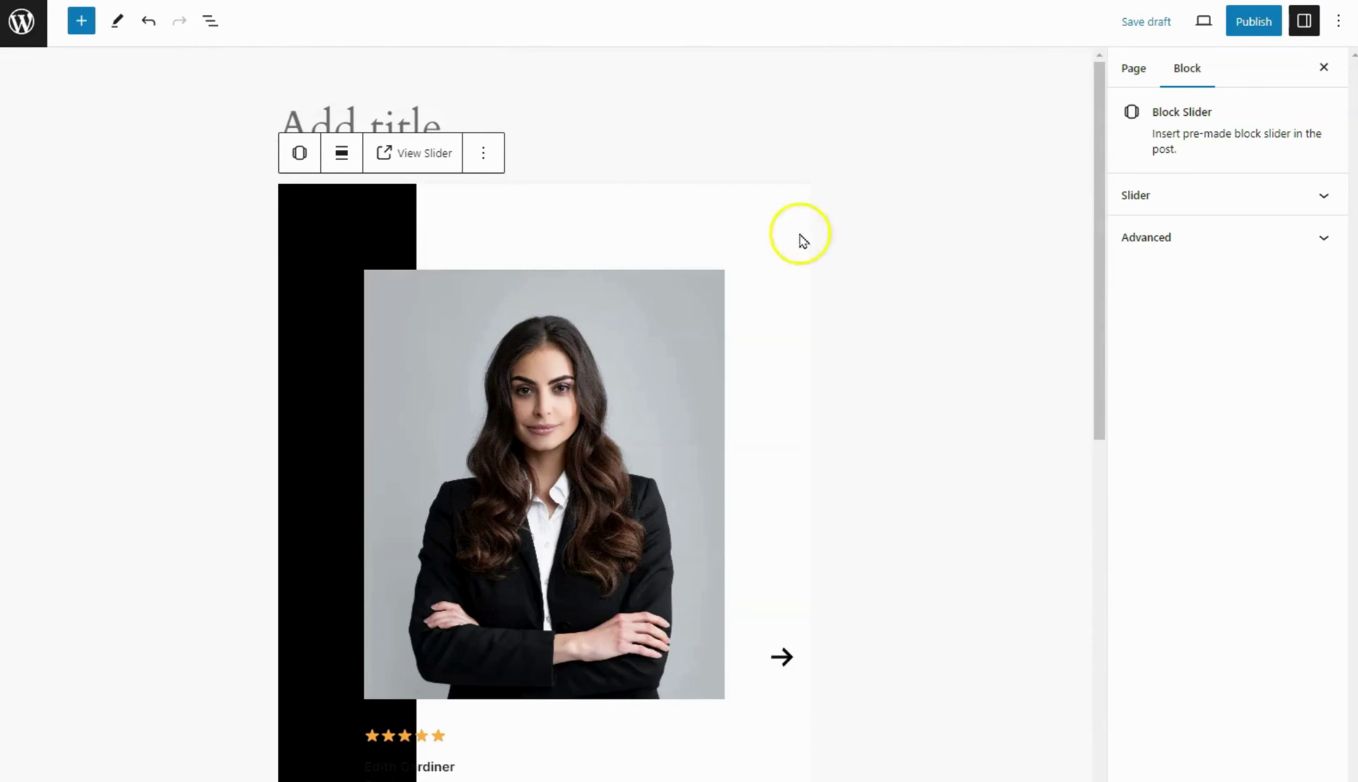
Set the slider block to wide width and publish the page
click(1304, 20)
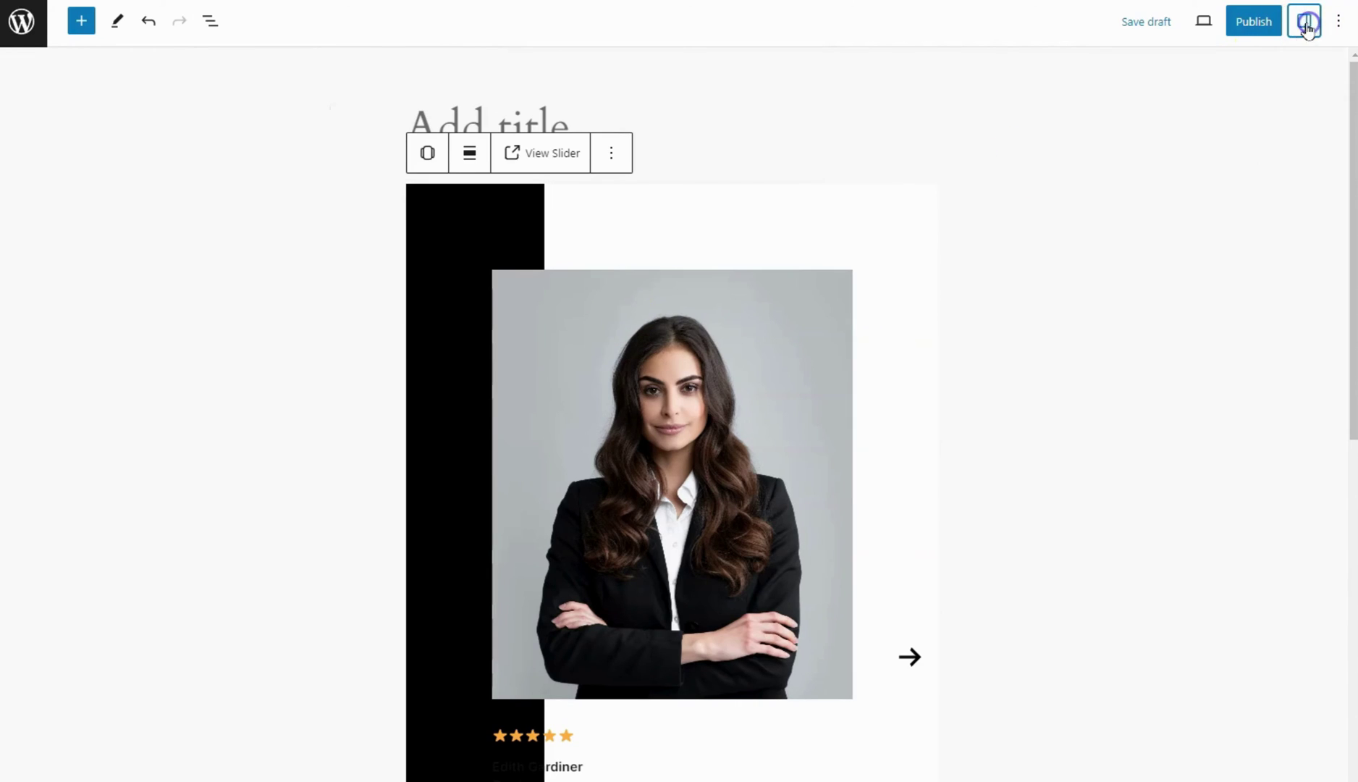
click(468, 155)
click(479, 248)
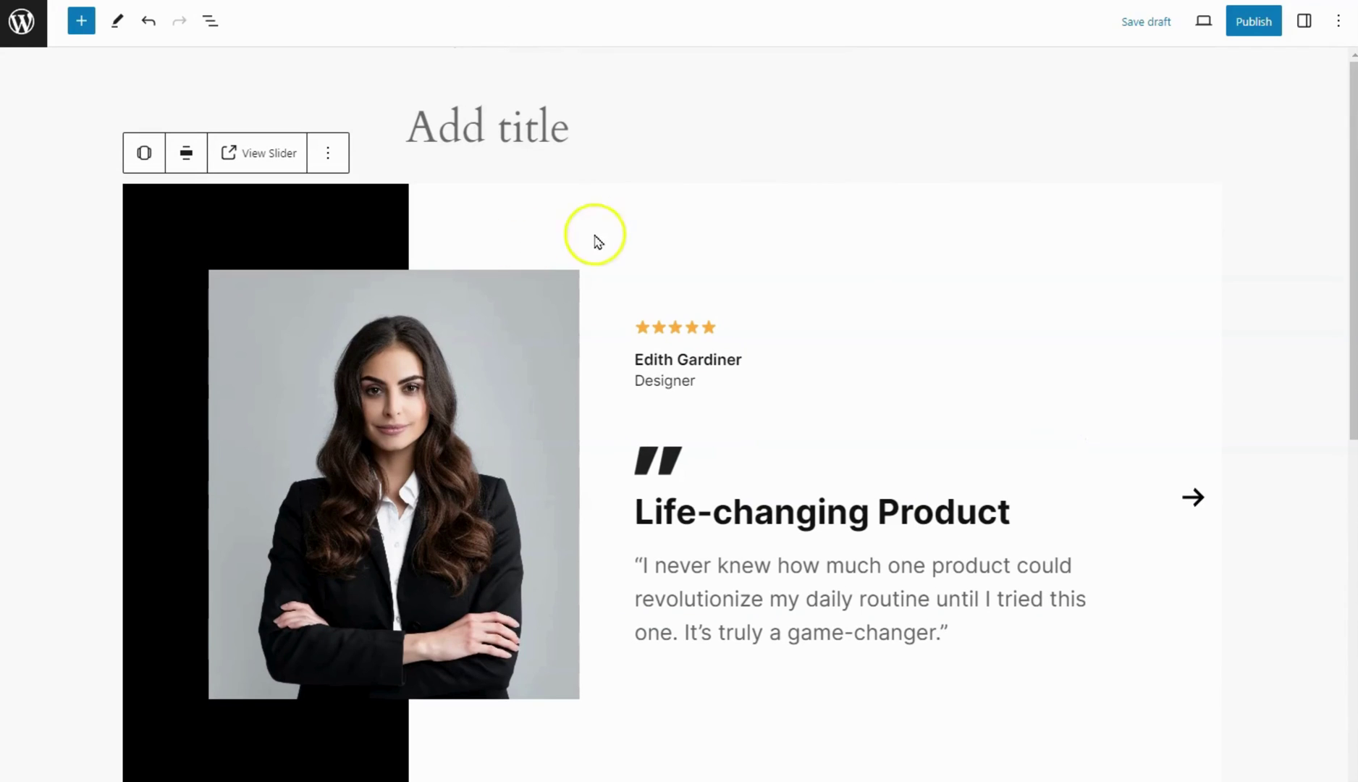
click(1251, 26)
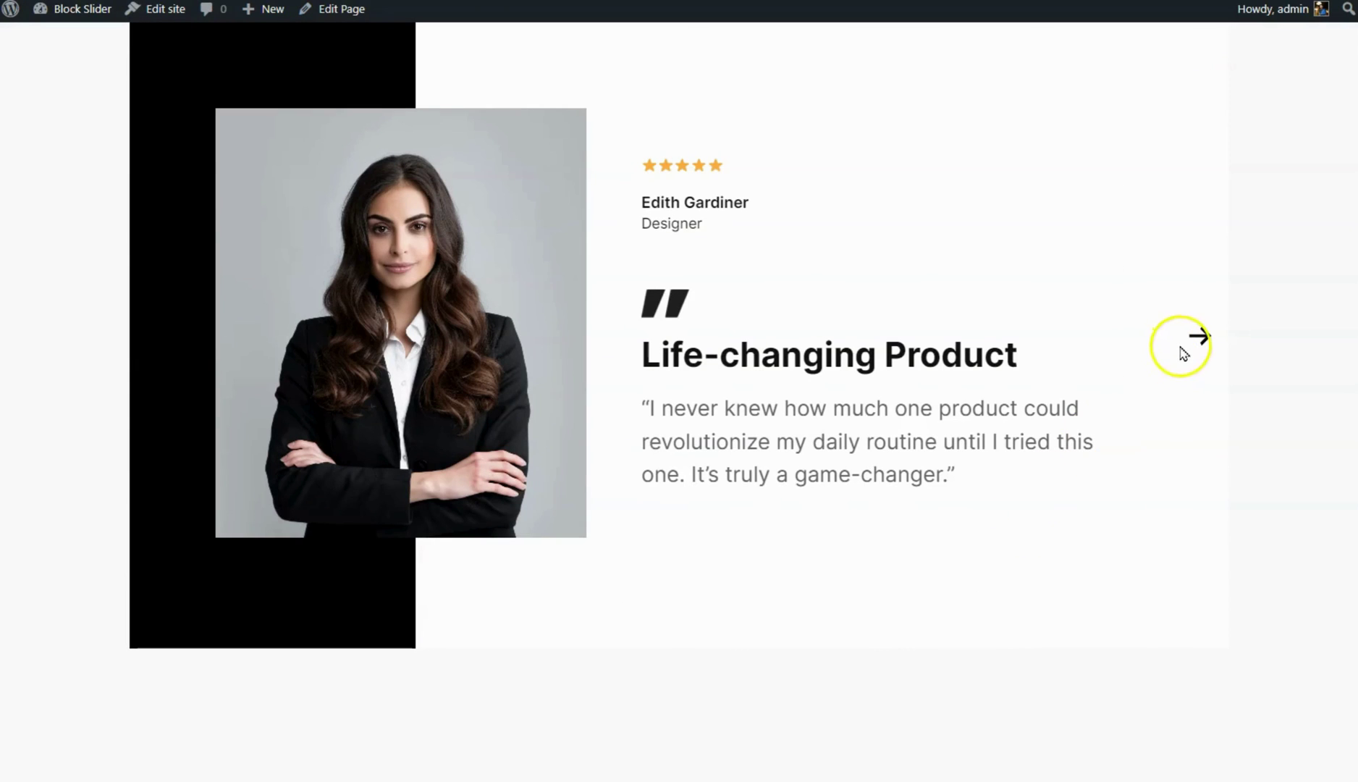
Advance the live slider twice to reach the third testimonial, A Must-Have Experience
click(1193, 344)
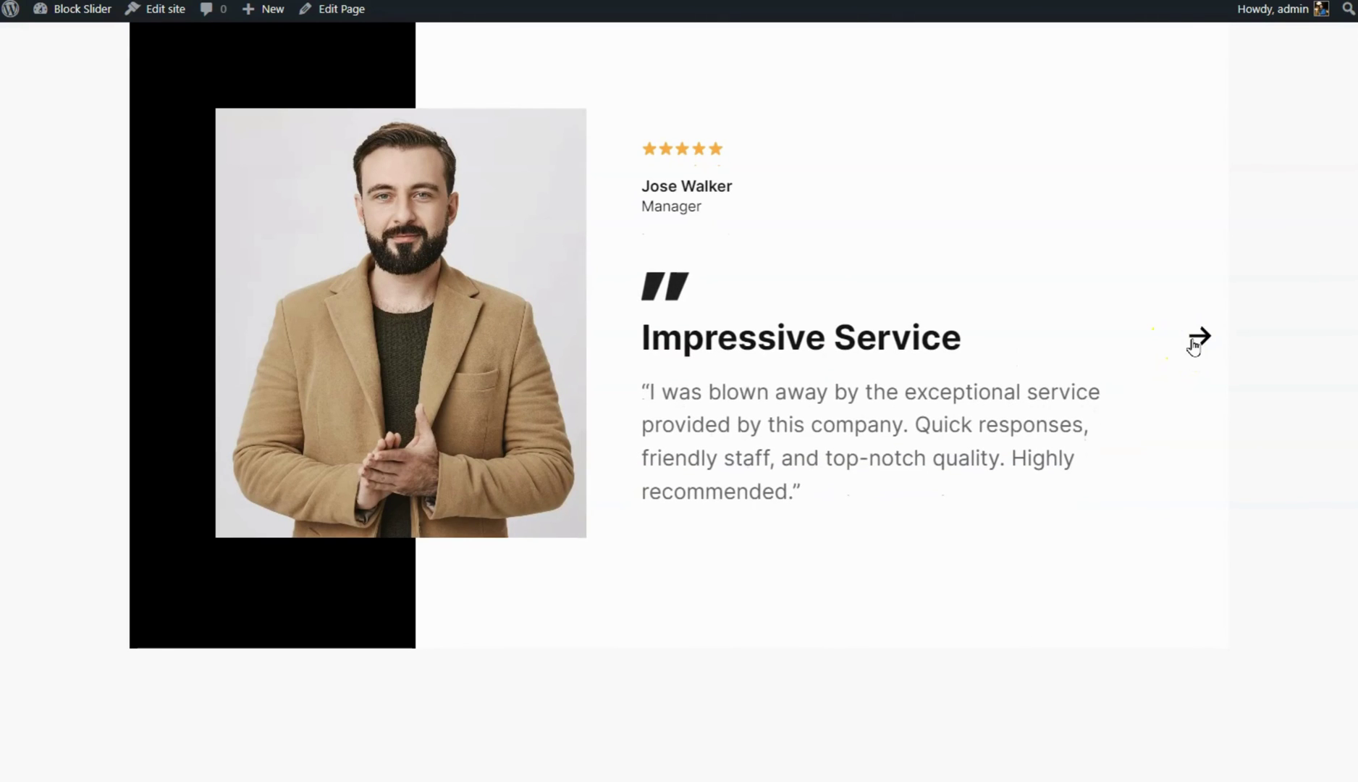
click(1194, 344)
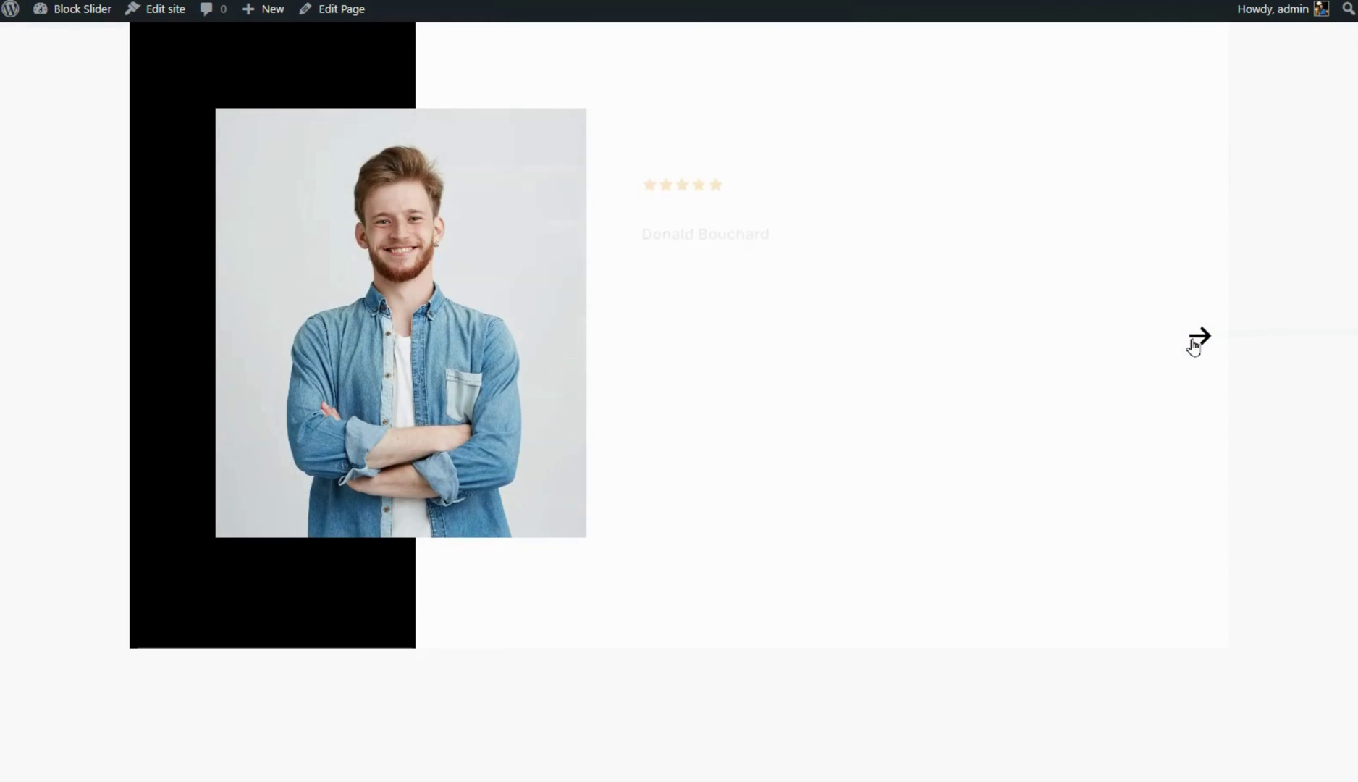